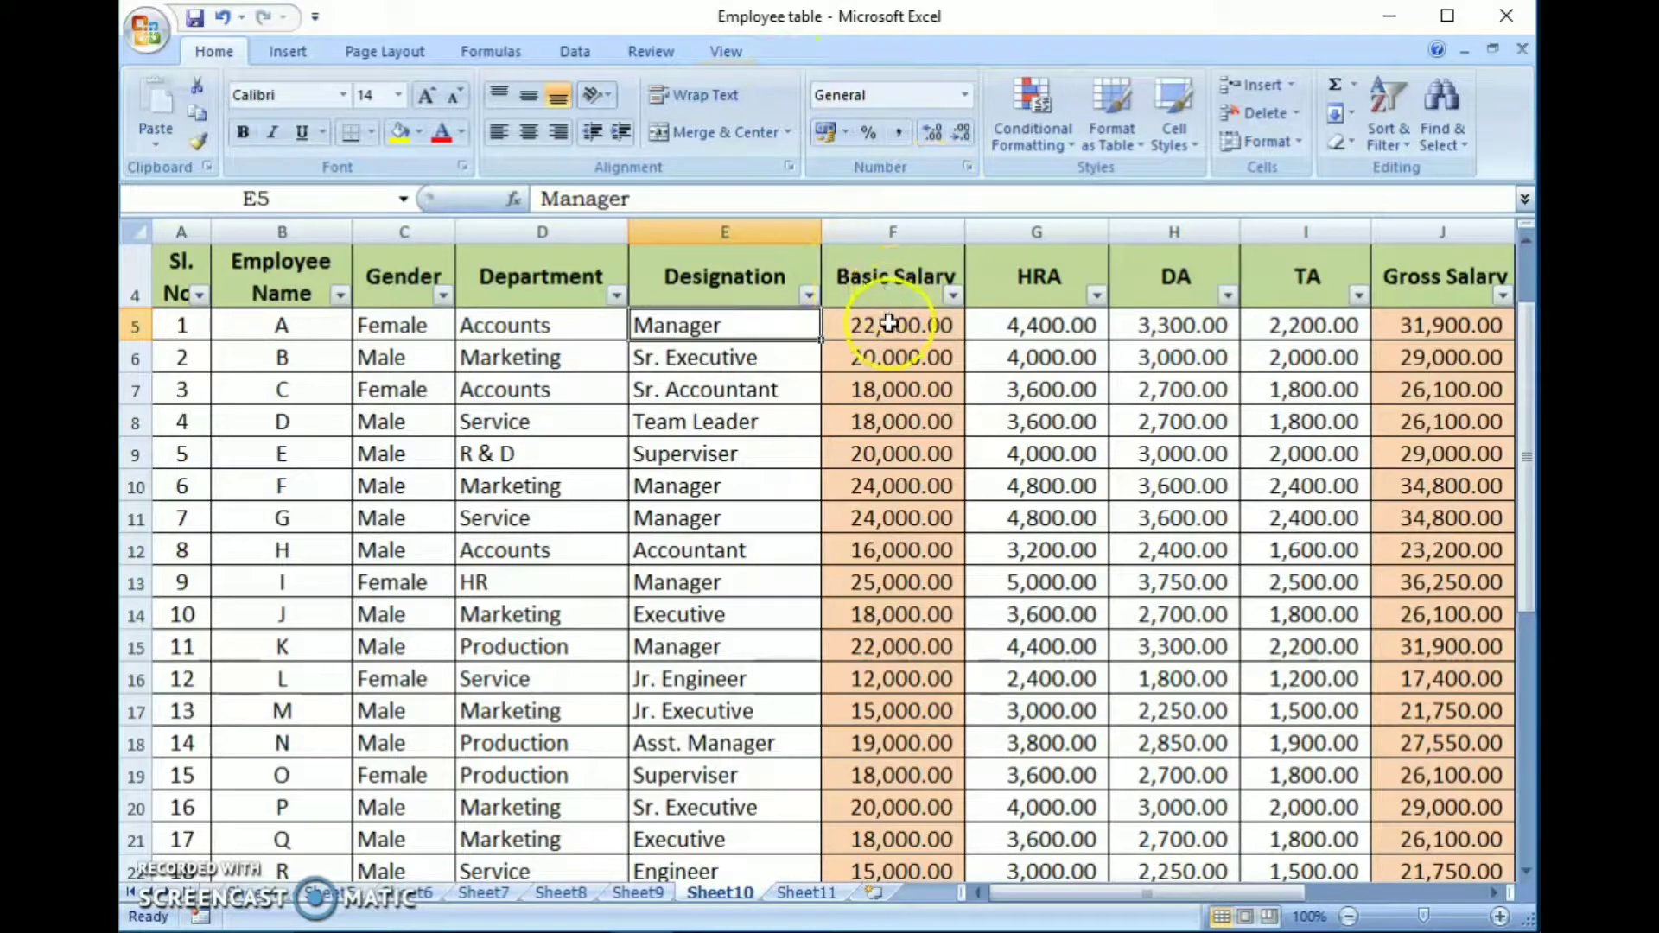
- Select the Basic Salary values F5:F34 and start a sort, raising the Sort Warning
mouse_move(890, 324)
mouse_down()
mouse_move(912, 856)
mouse_move(899, 766)
mouse_up()
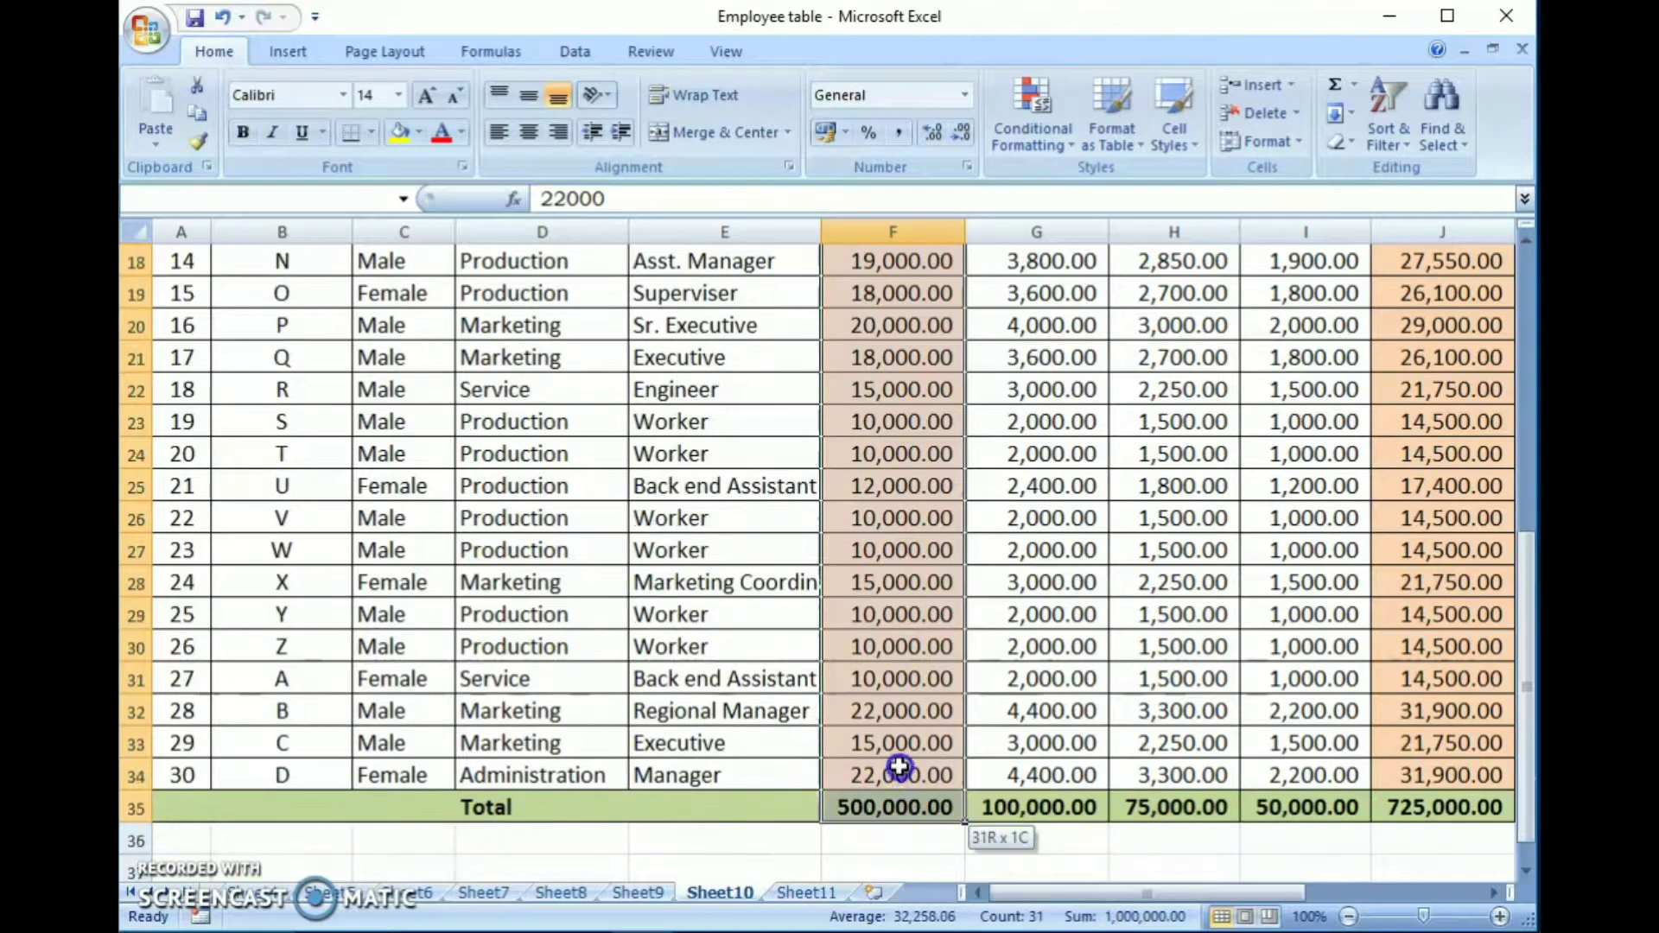
drag(899, 766, 897, 775)
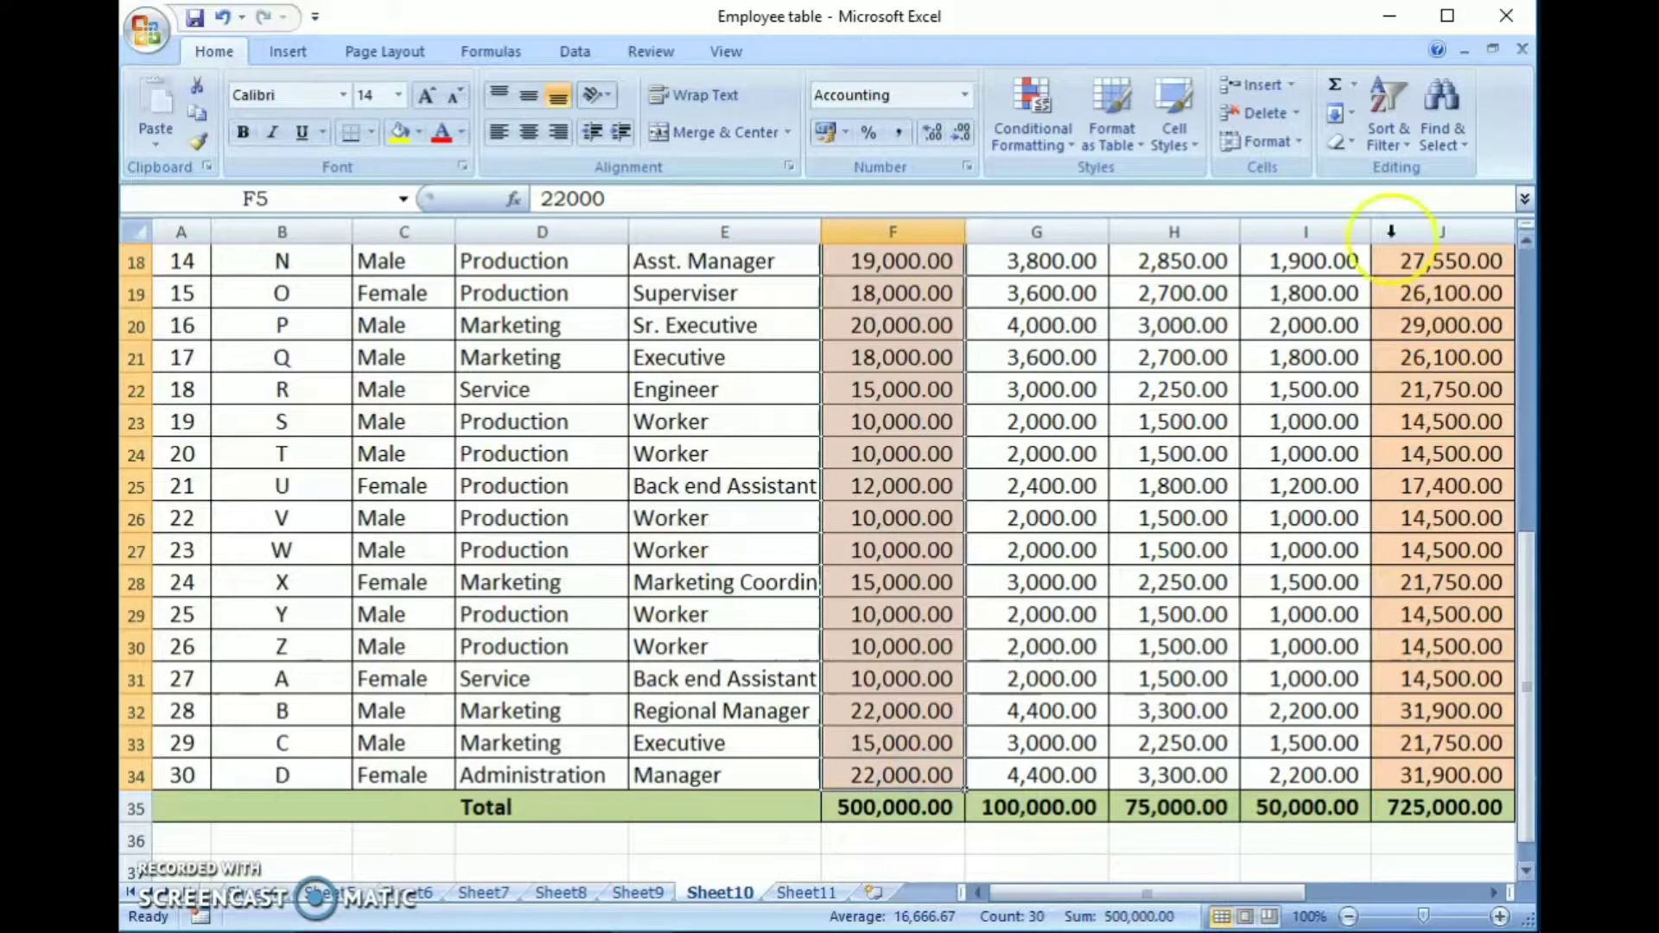
click(1403, 142)
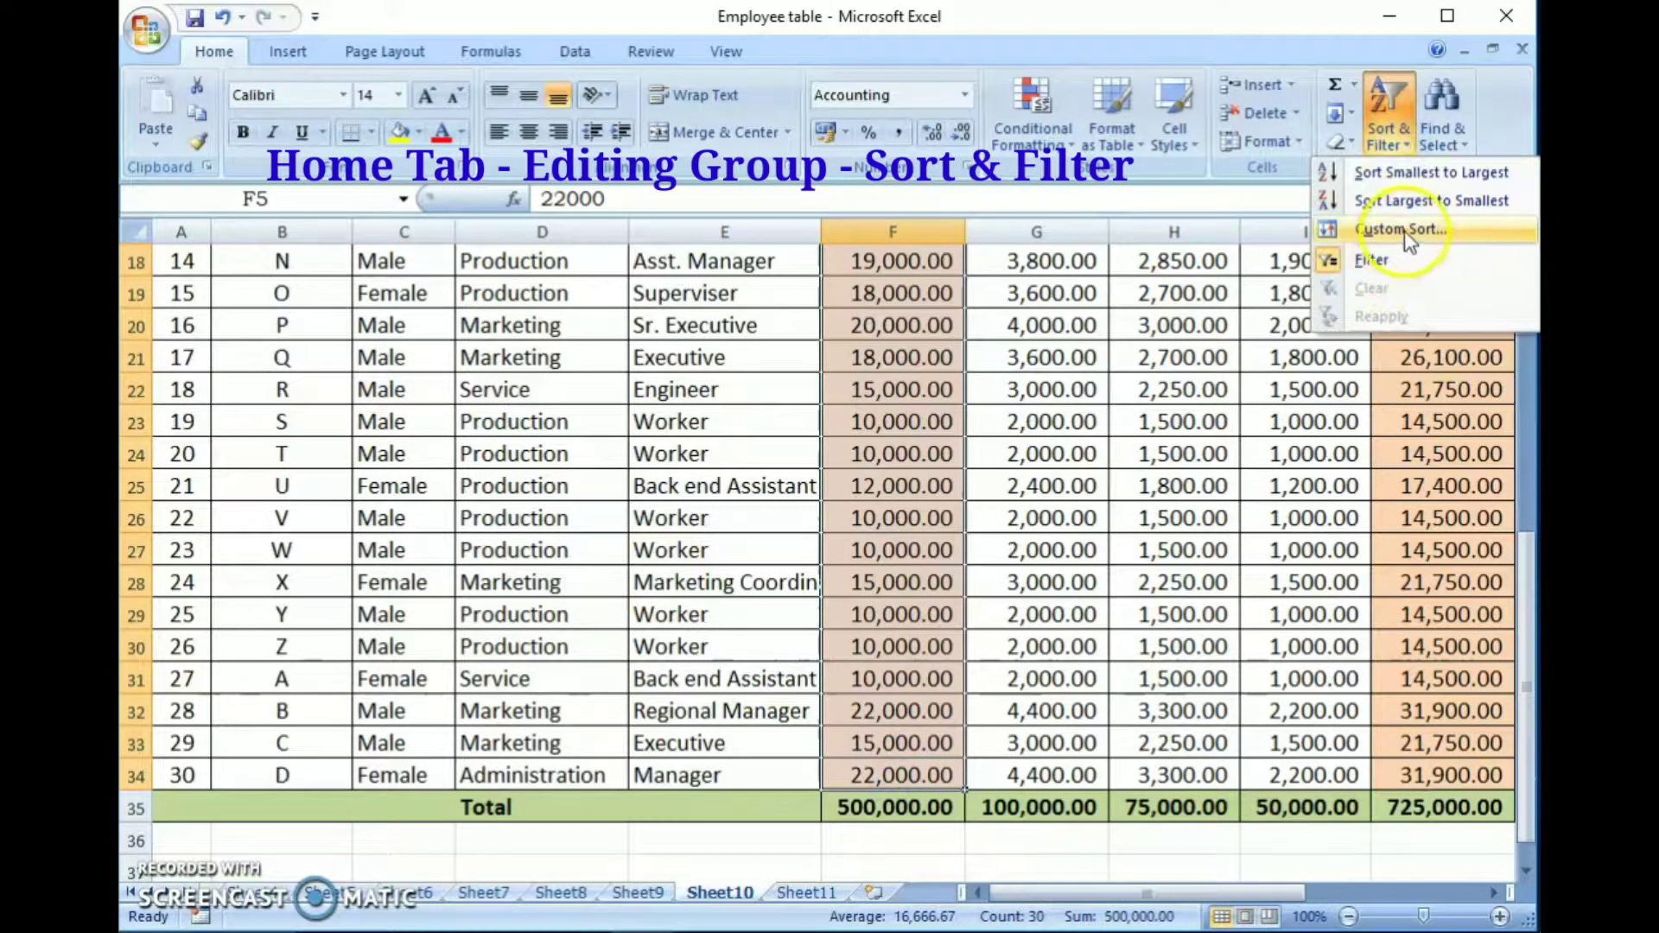
click(1411, 177)
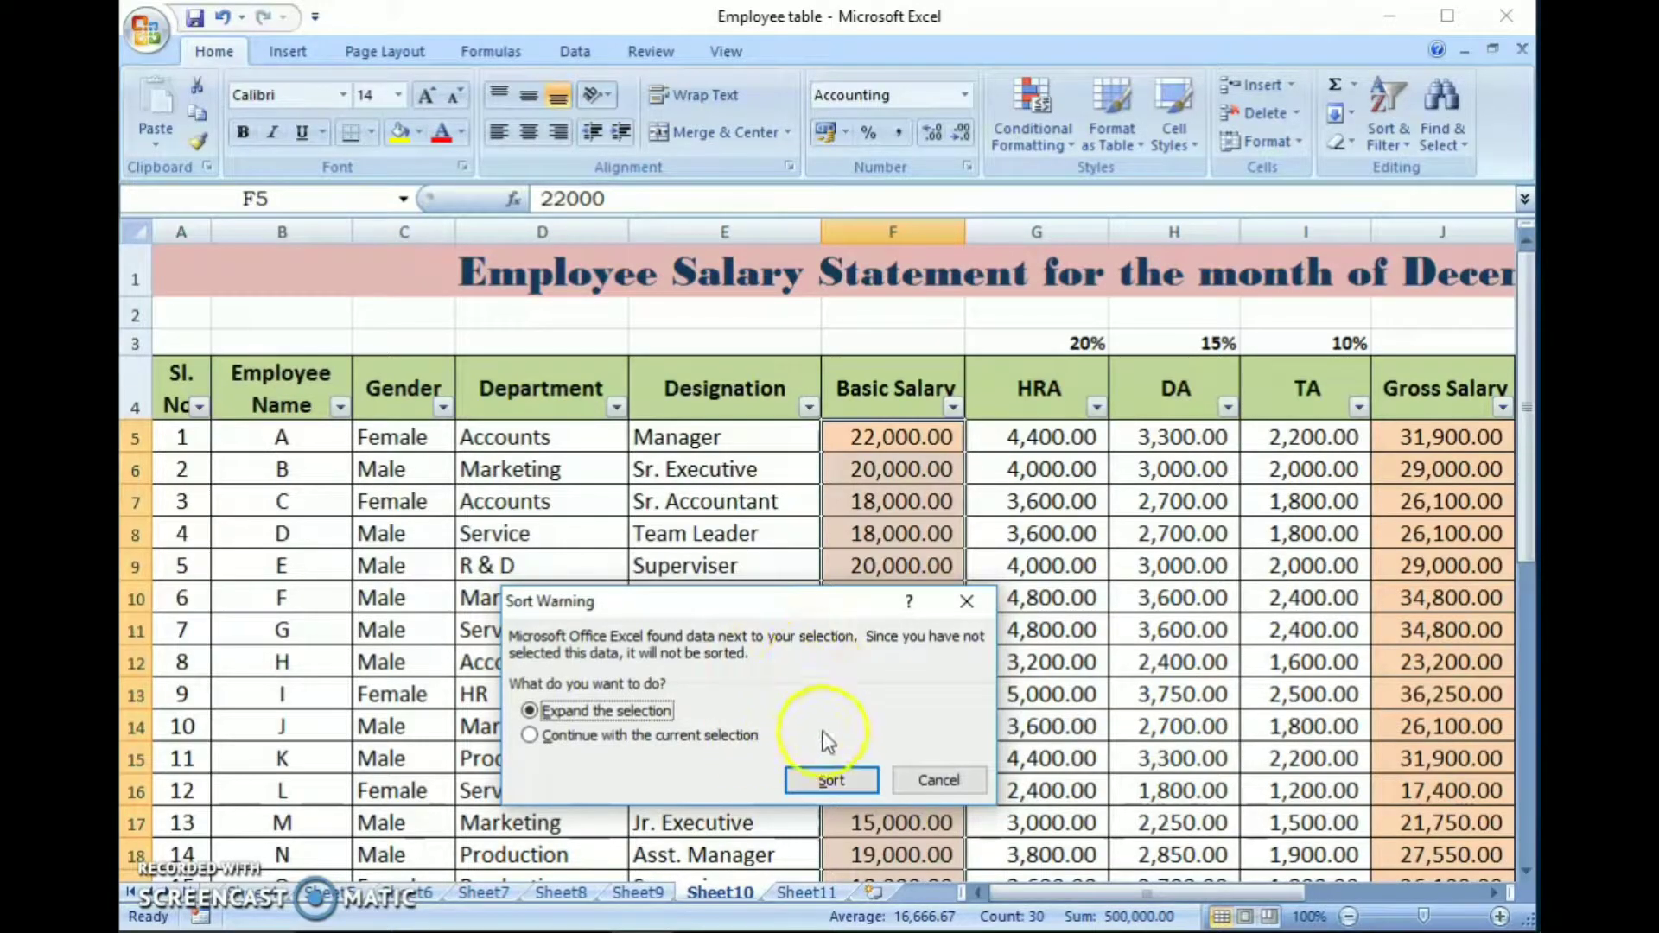
- Sort only the F5:F34 salaries smallest to largest with 'Continue with the current selection'
click(769, 808)
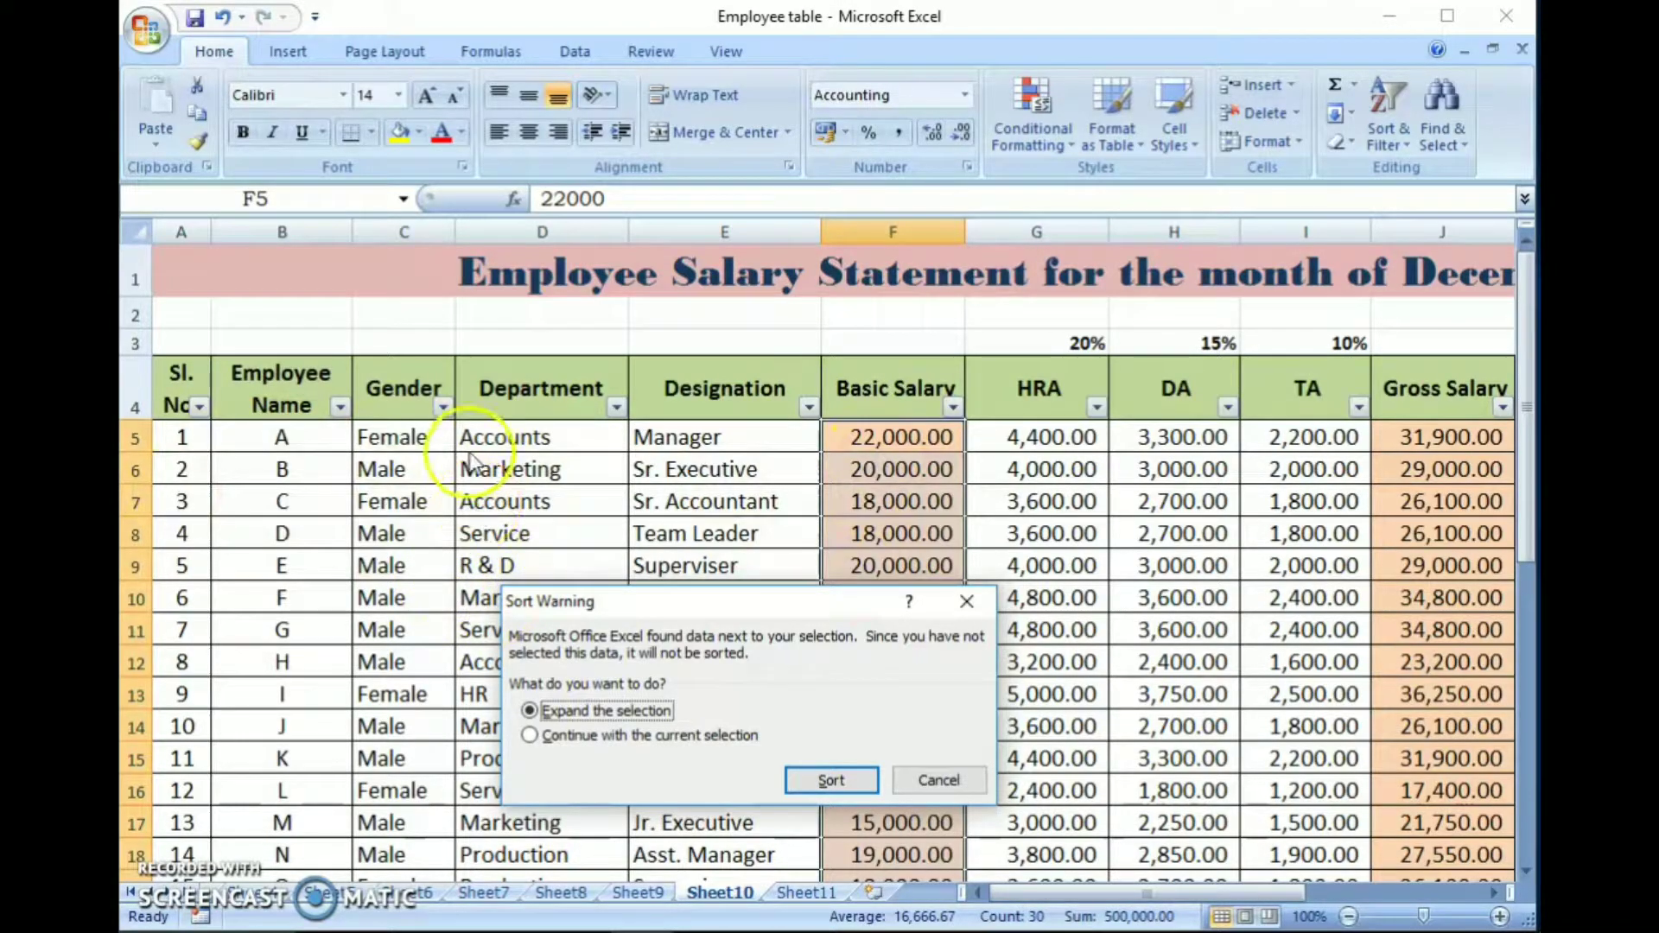
click(526, 735)
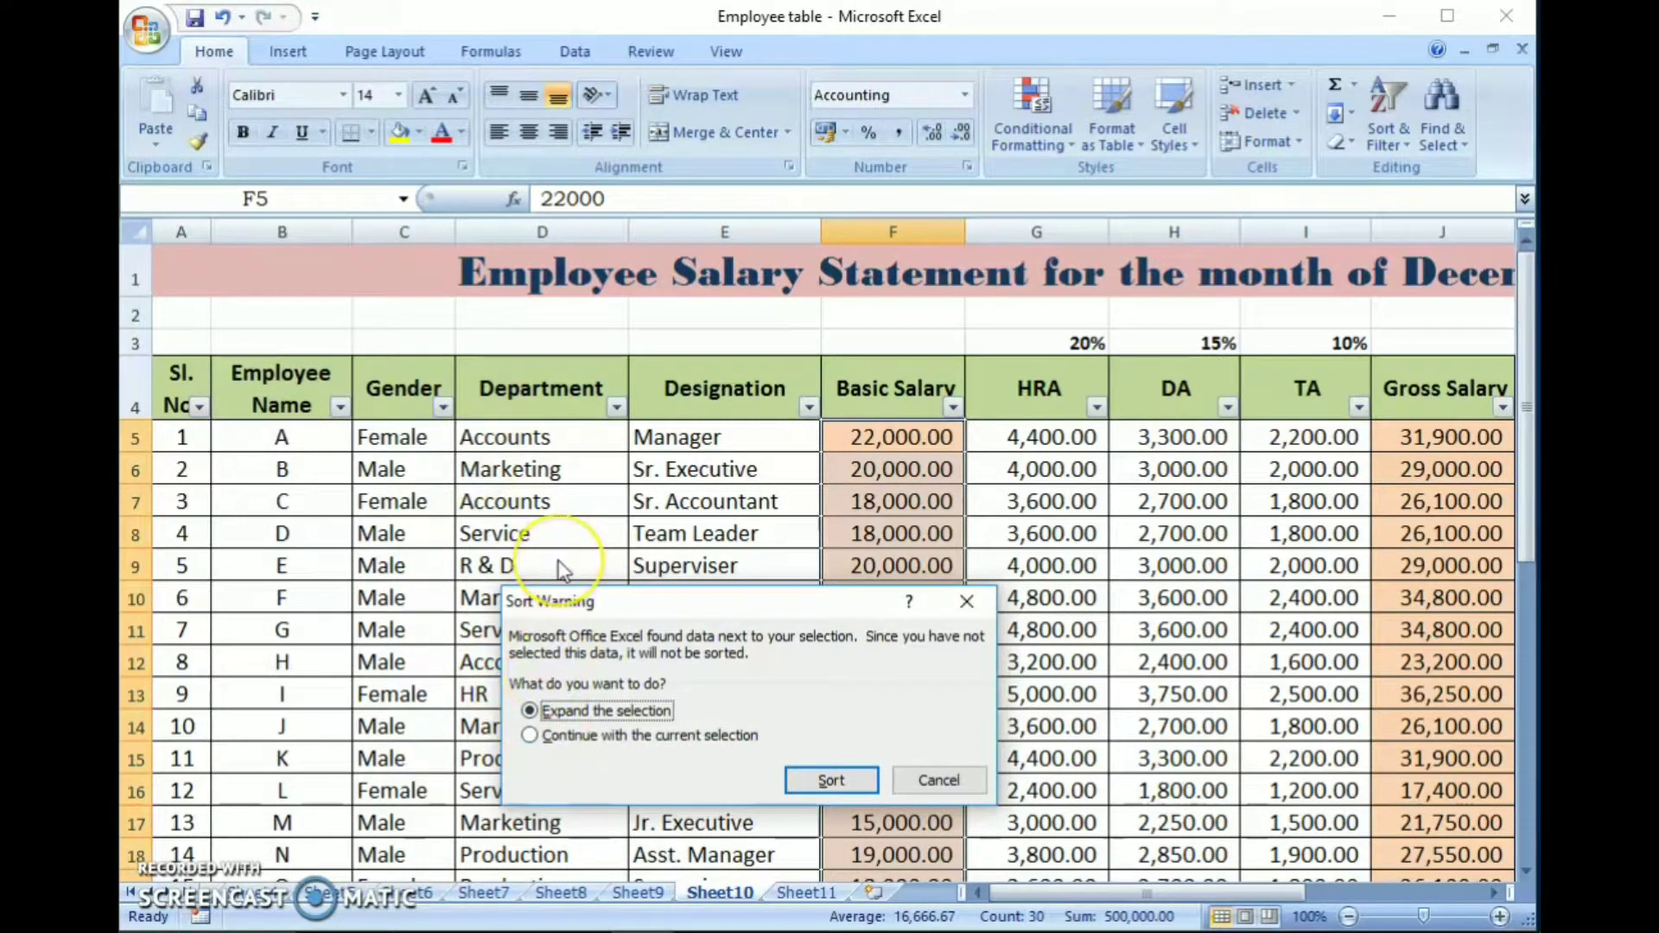
click(529, 735)
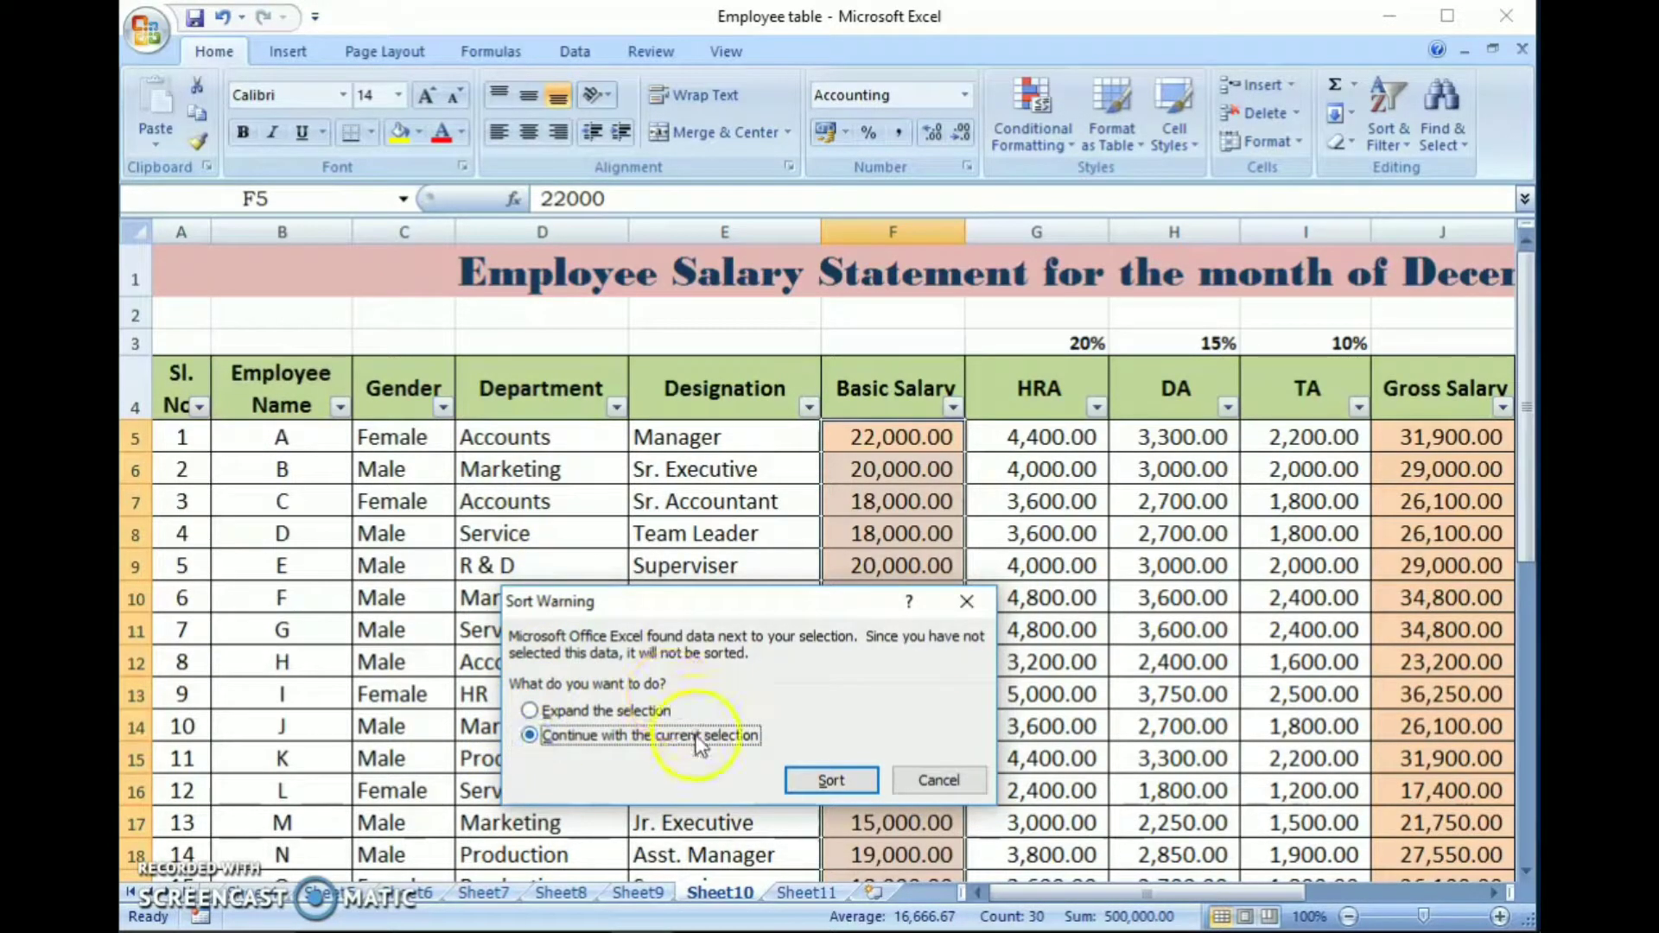
click(831, 781)
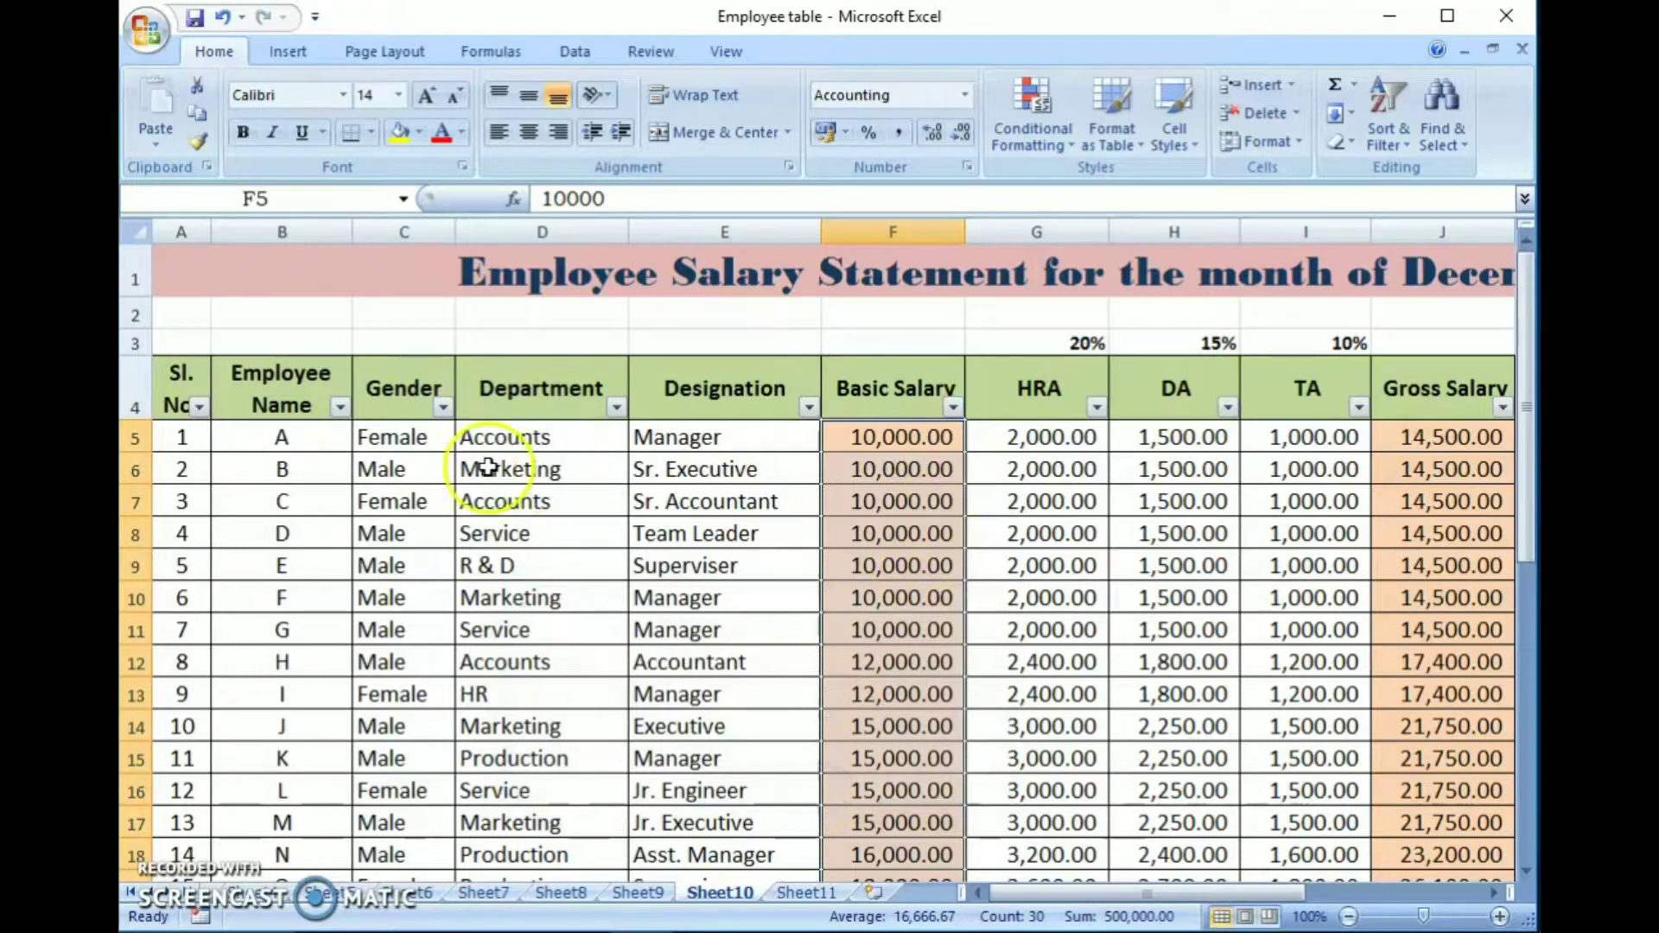
scroll(300, 719, down, 2)
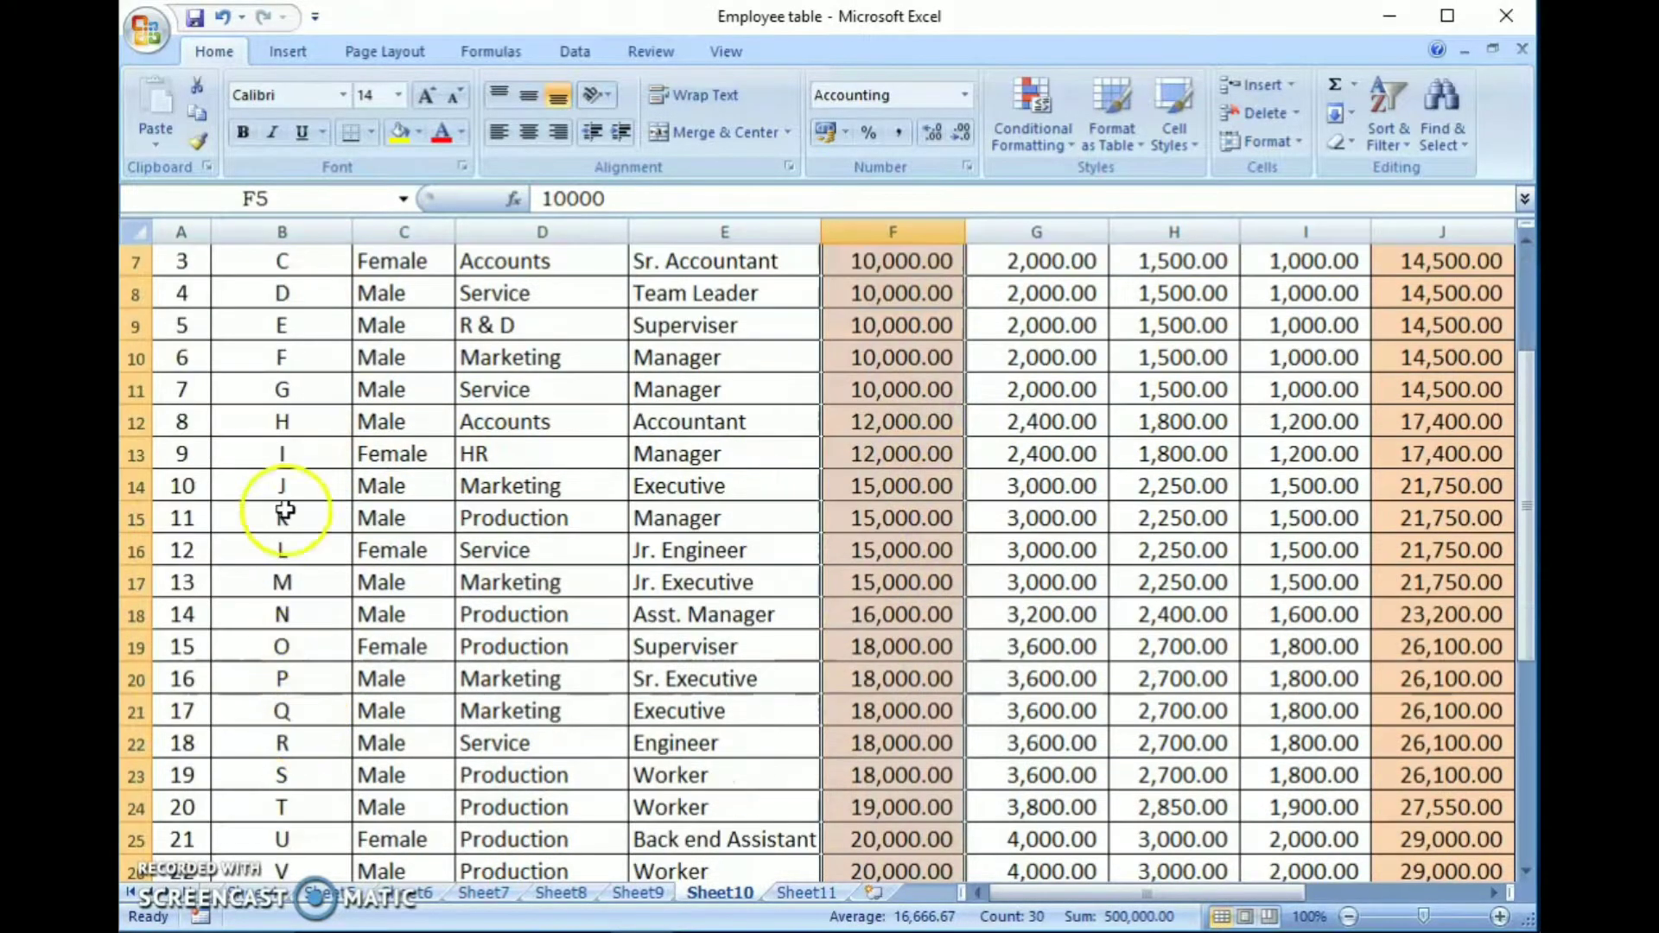
scroll(277, 518, up, 2)
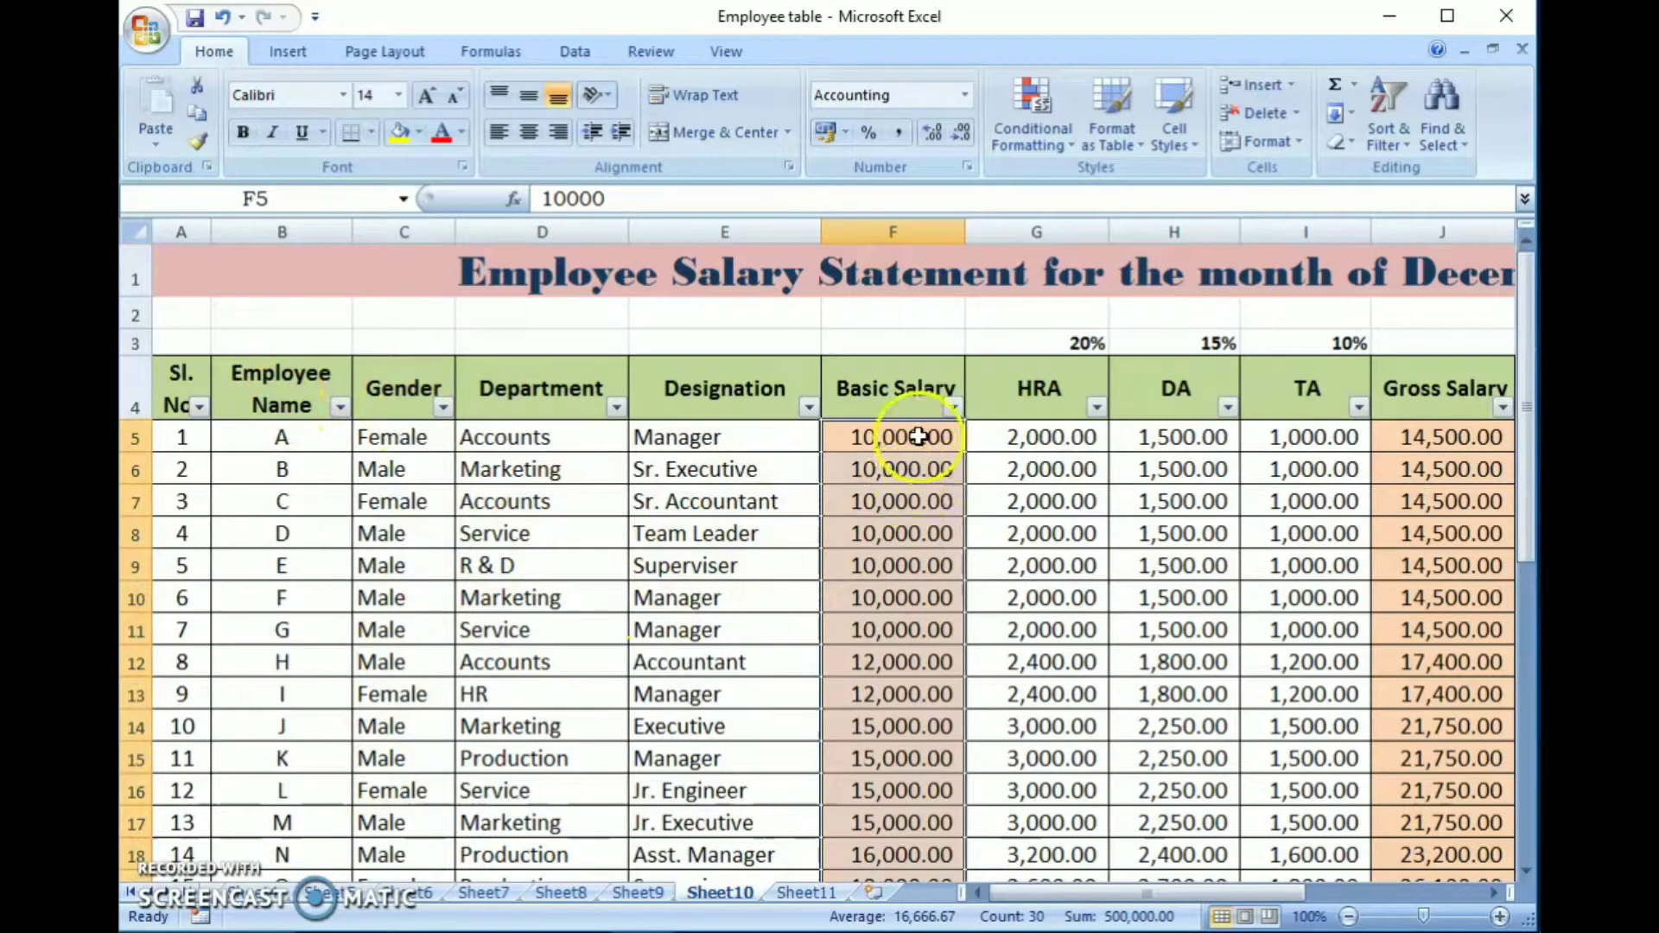
scroll(919, 674, down, 3)
scroll(927, 678, down, 1)
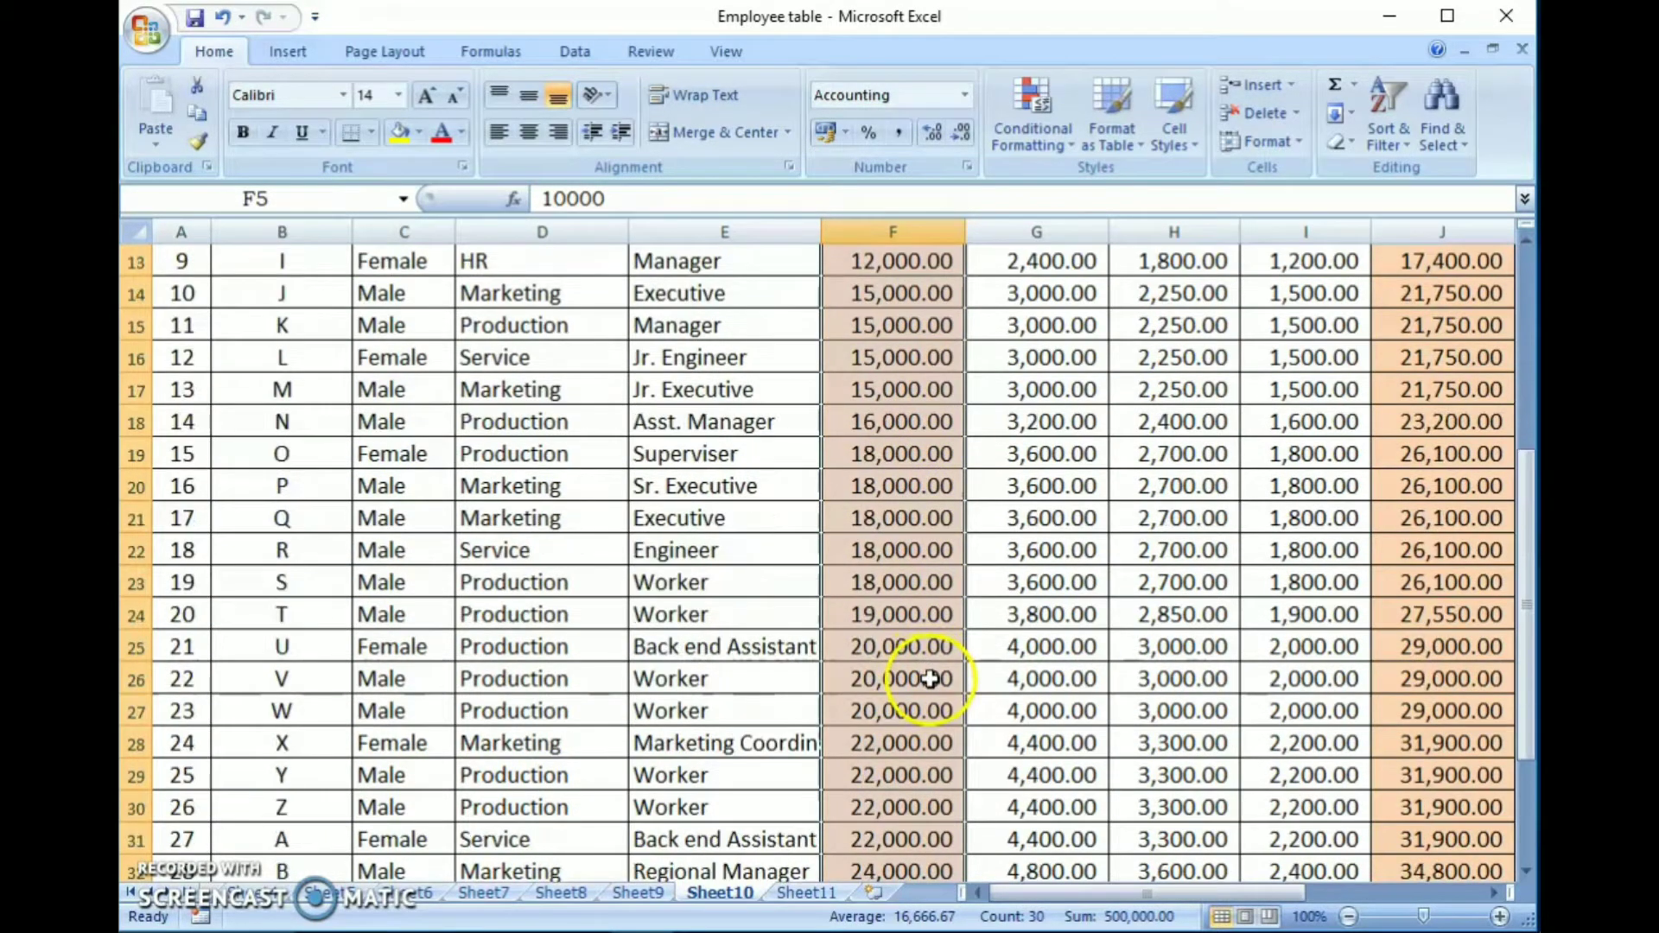
scroll(928, 679, down, 1)
scroll(929, 680, down, 1)
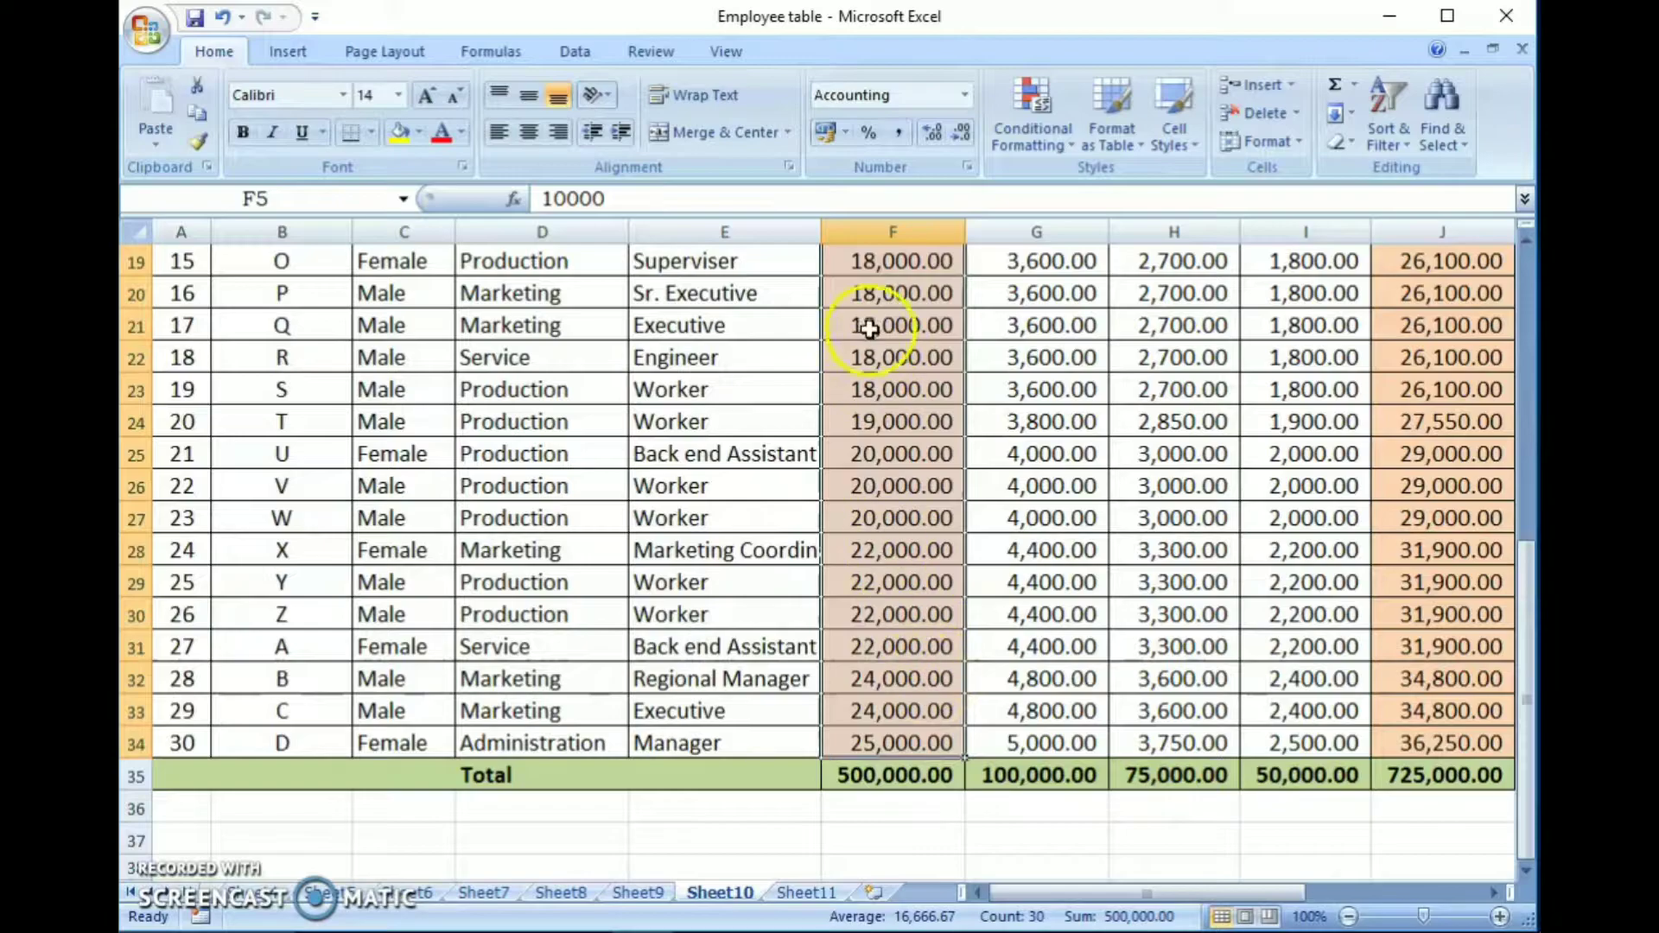
scroll(877, 765, up, 4)
scroll(877, 765, up, 1)
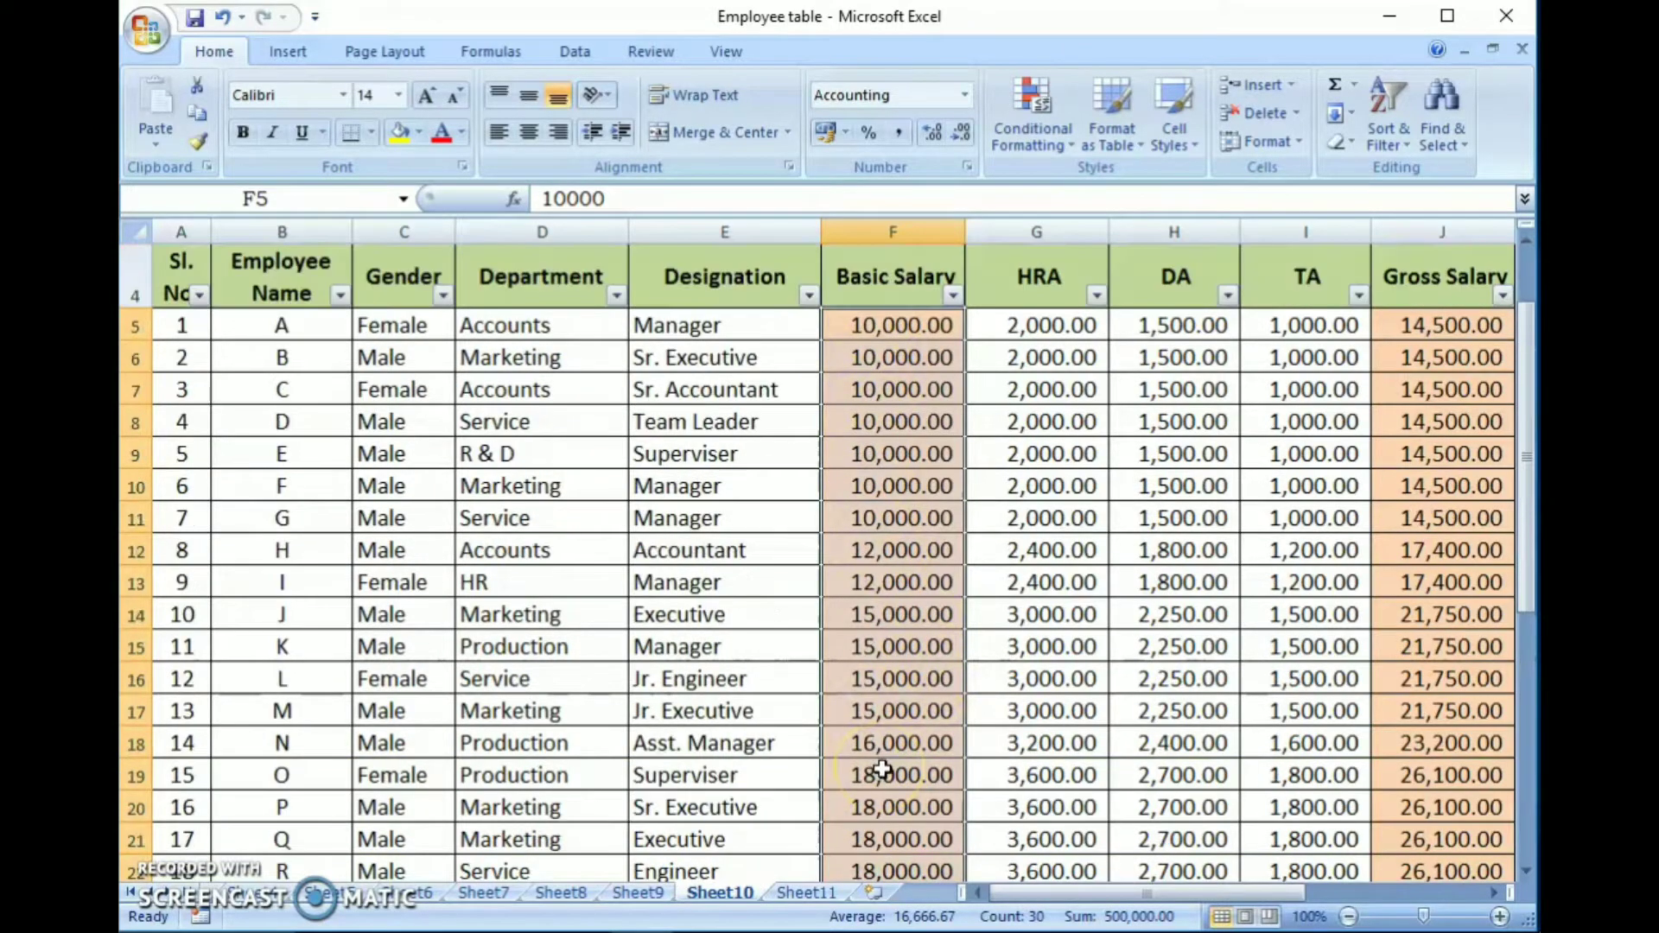
scroll(898, 605, up, 1)
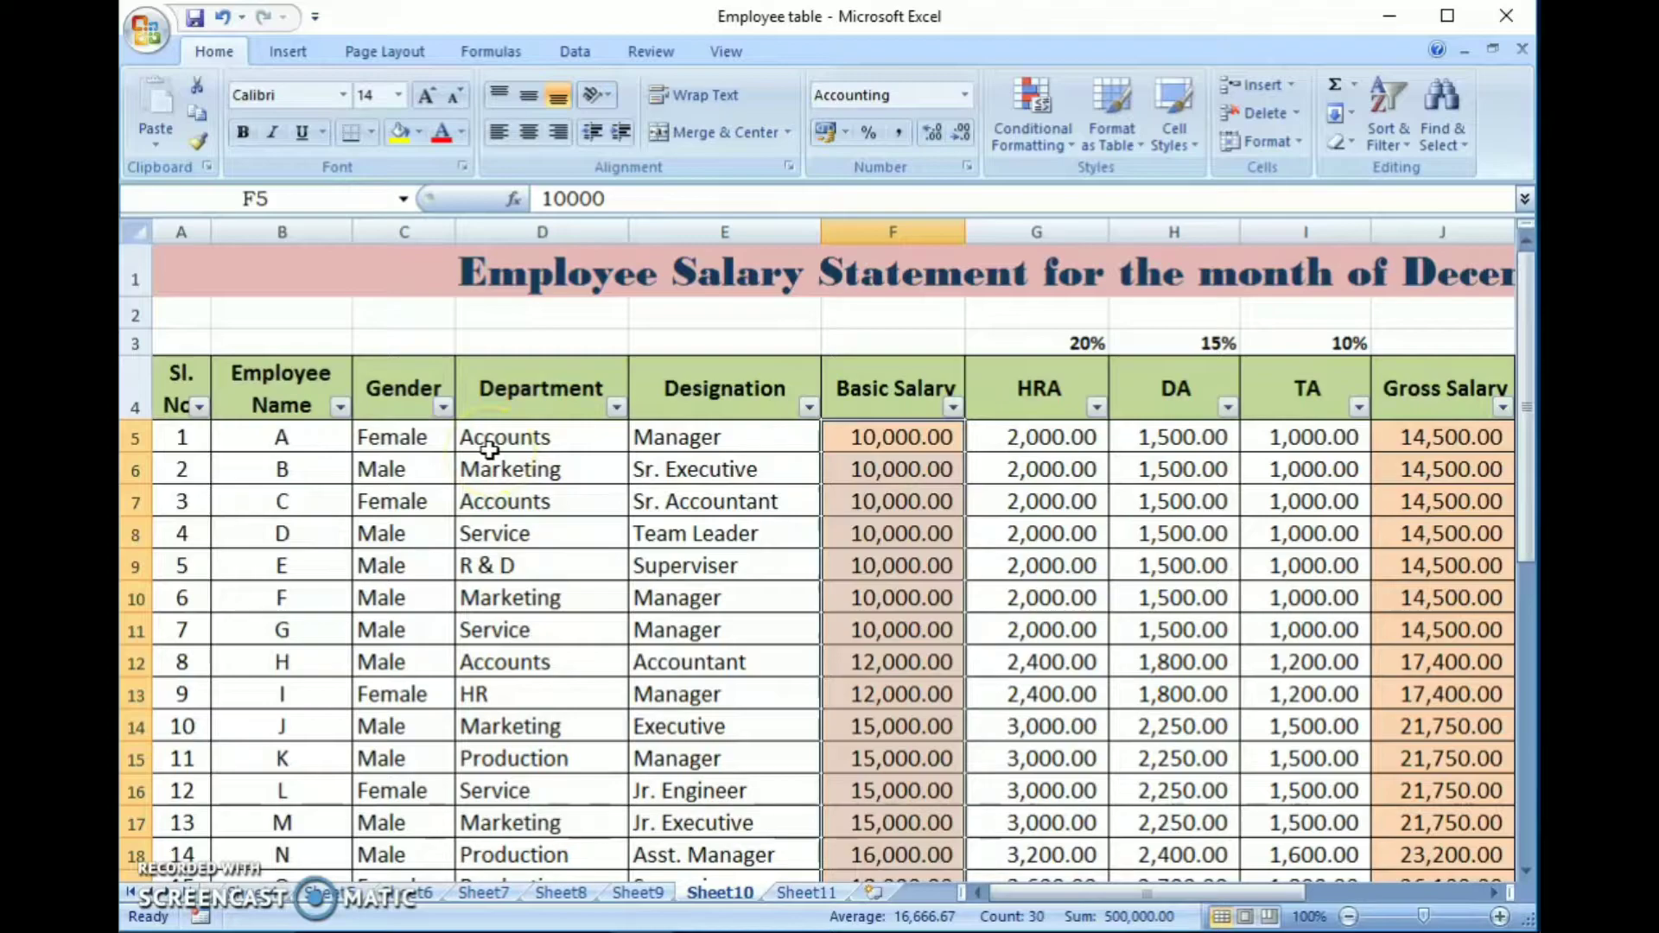
- Undo the salary-only sort and reselect the Basic Salary values from F5 down
key(ctrl+z)
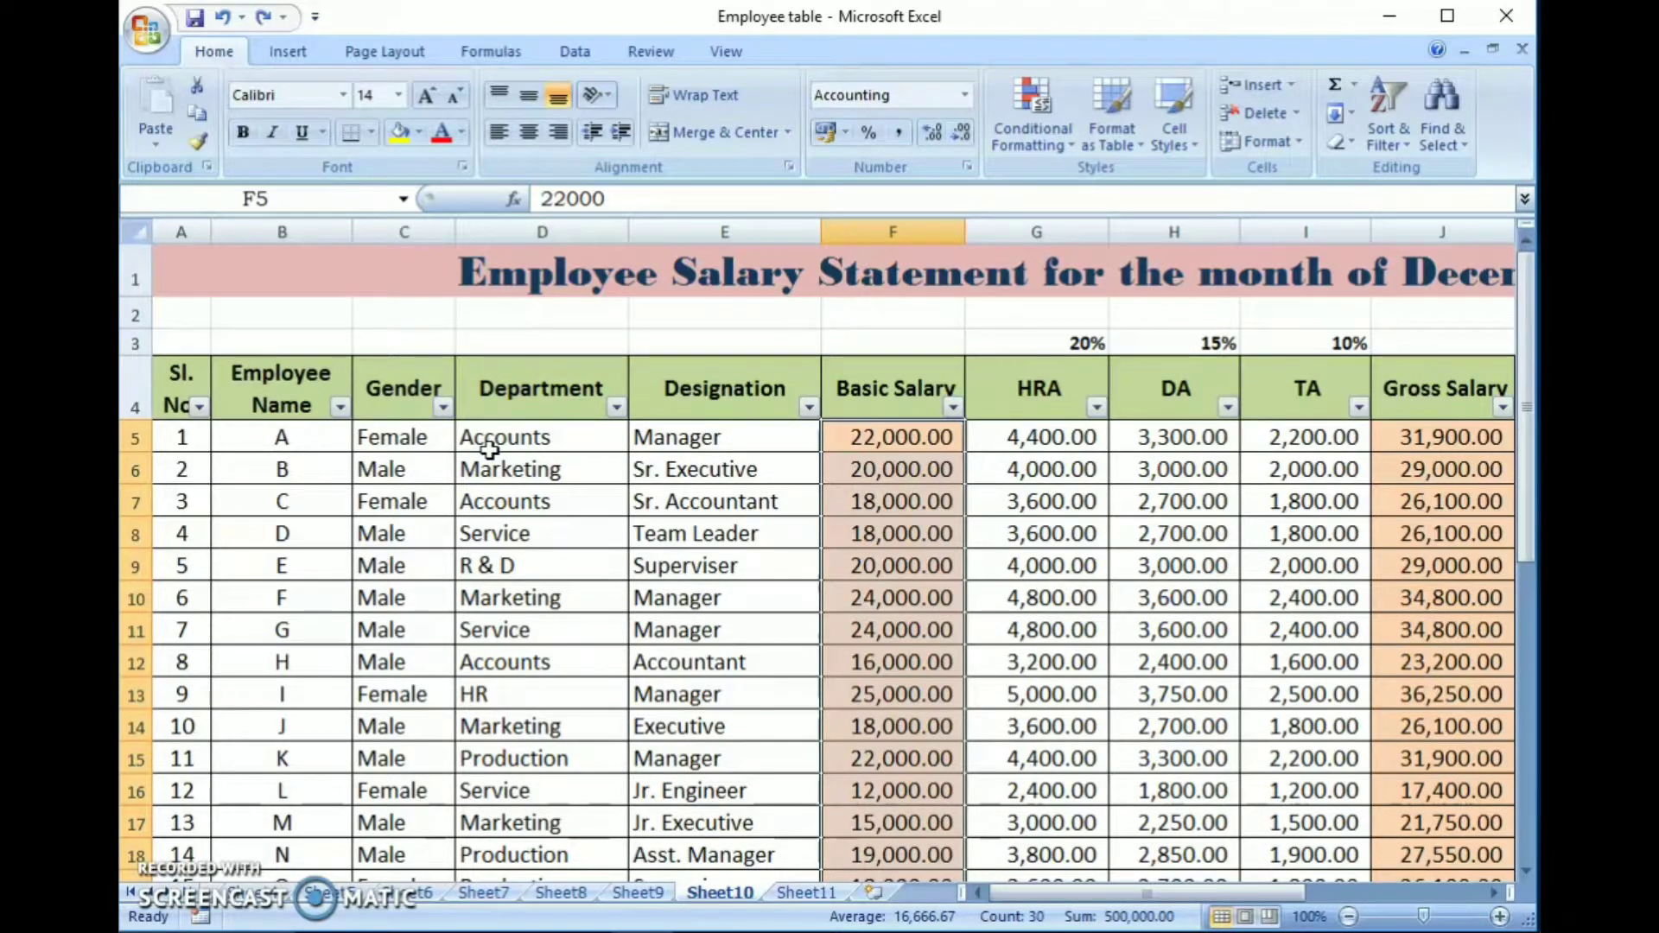
click(880, 341)
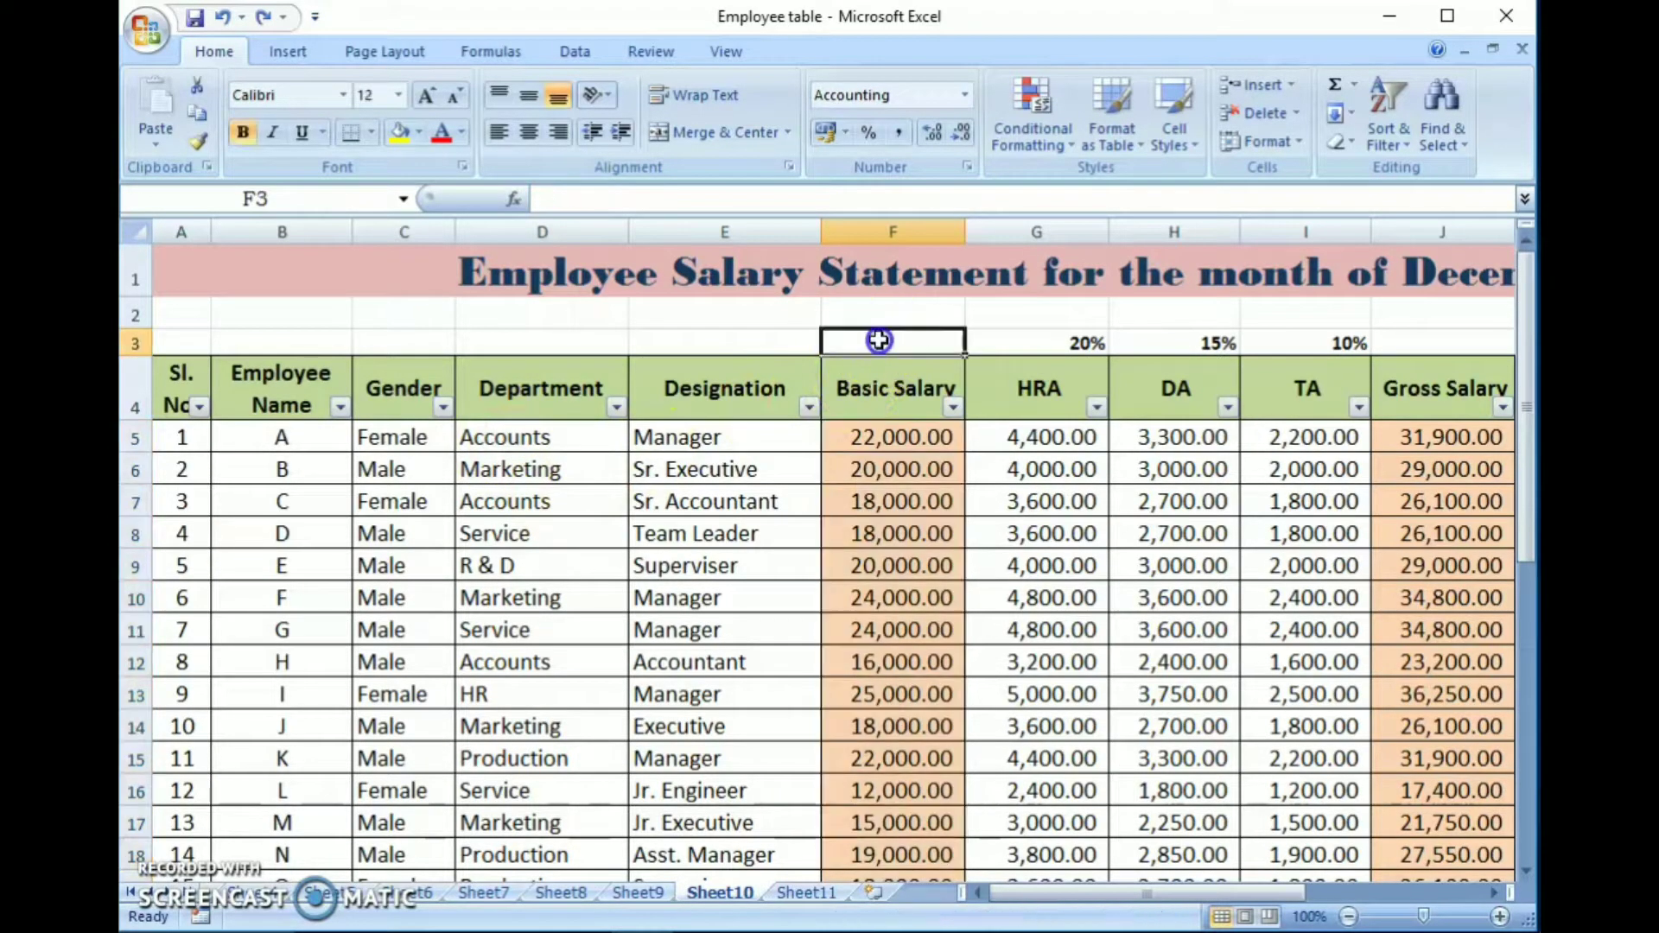
mouse_move(893, 439)
mouse_down()
mouse_move(885, 903)
mouse_move(895, 825)
mouse_up()
- Attempt a smallest-to-largest sort with Expand the selection, dismissing the merged-cells error
scroll(904, 574, up, 2)
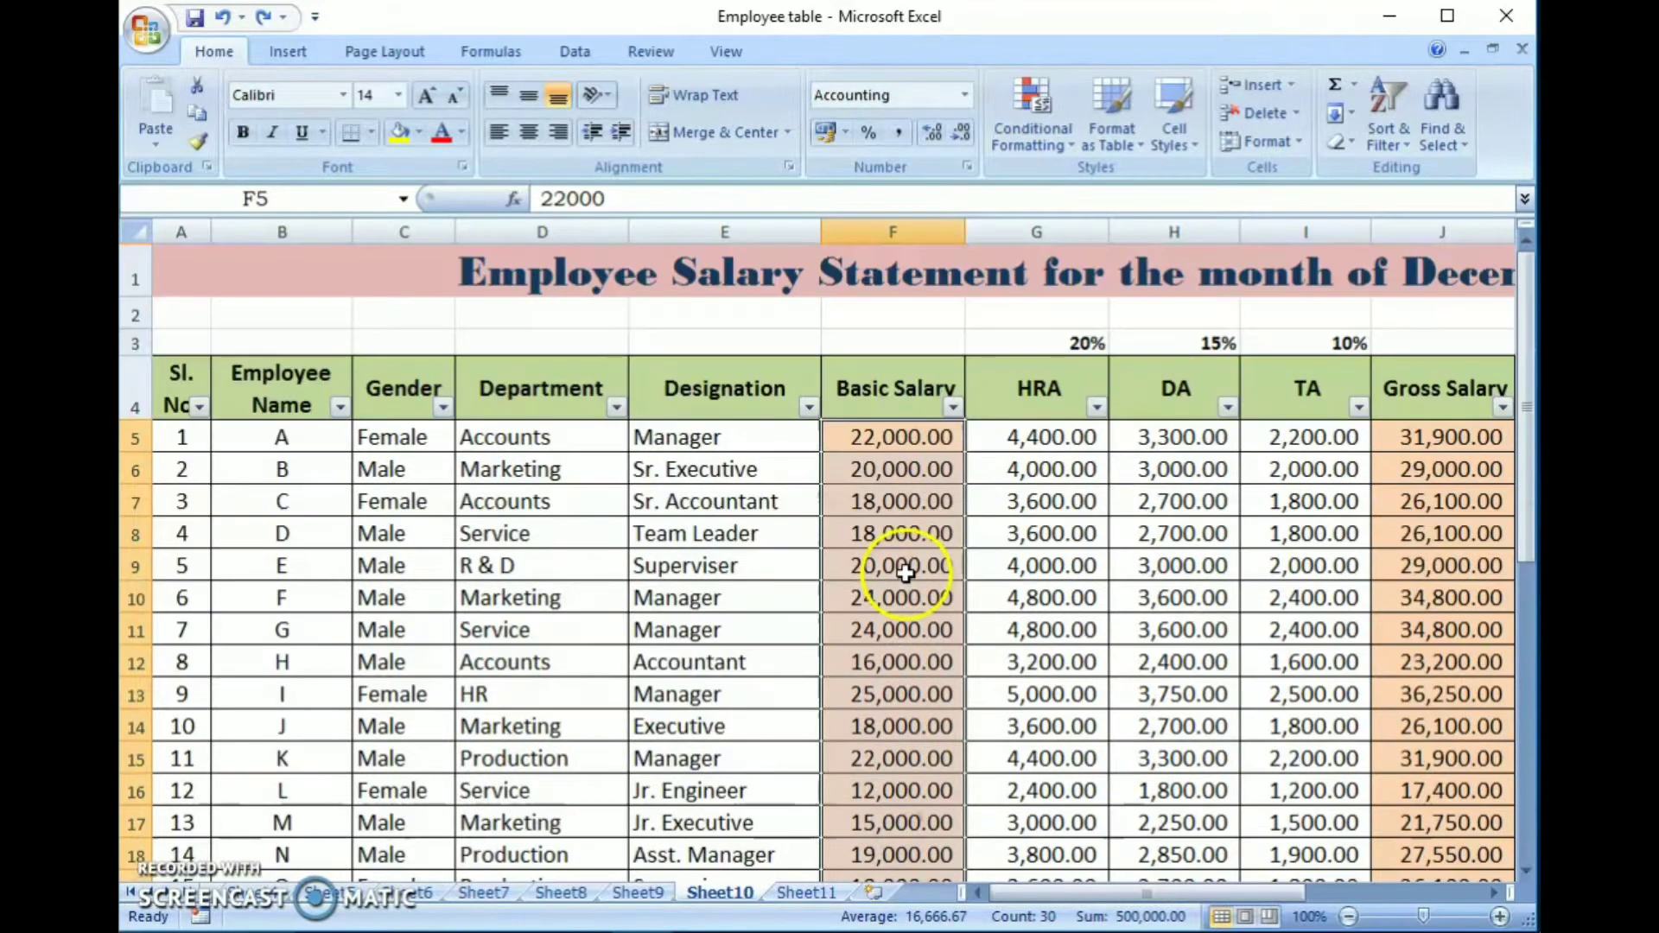
click(1411, 147)
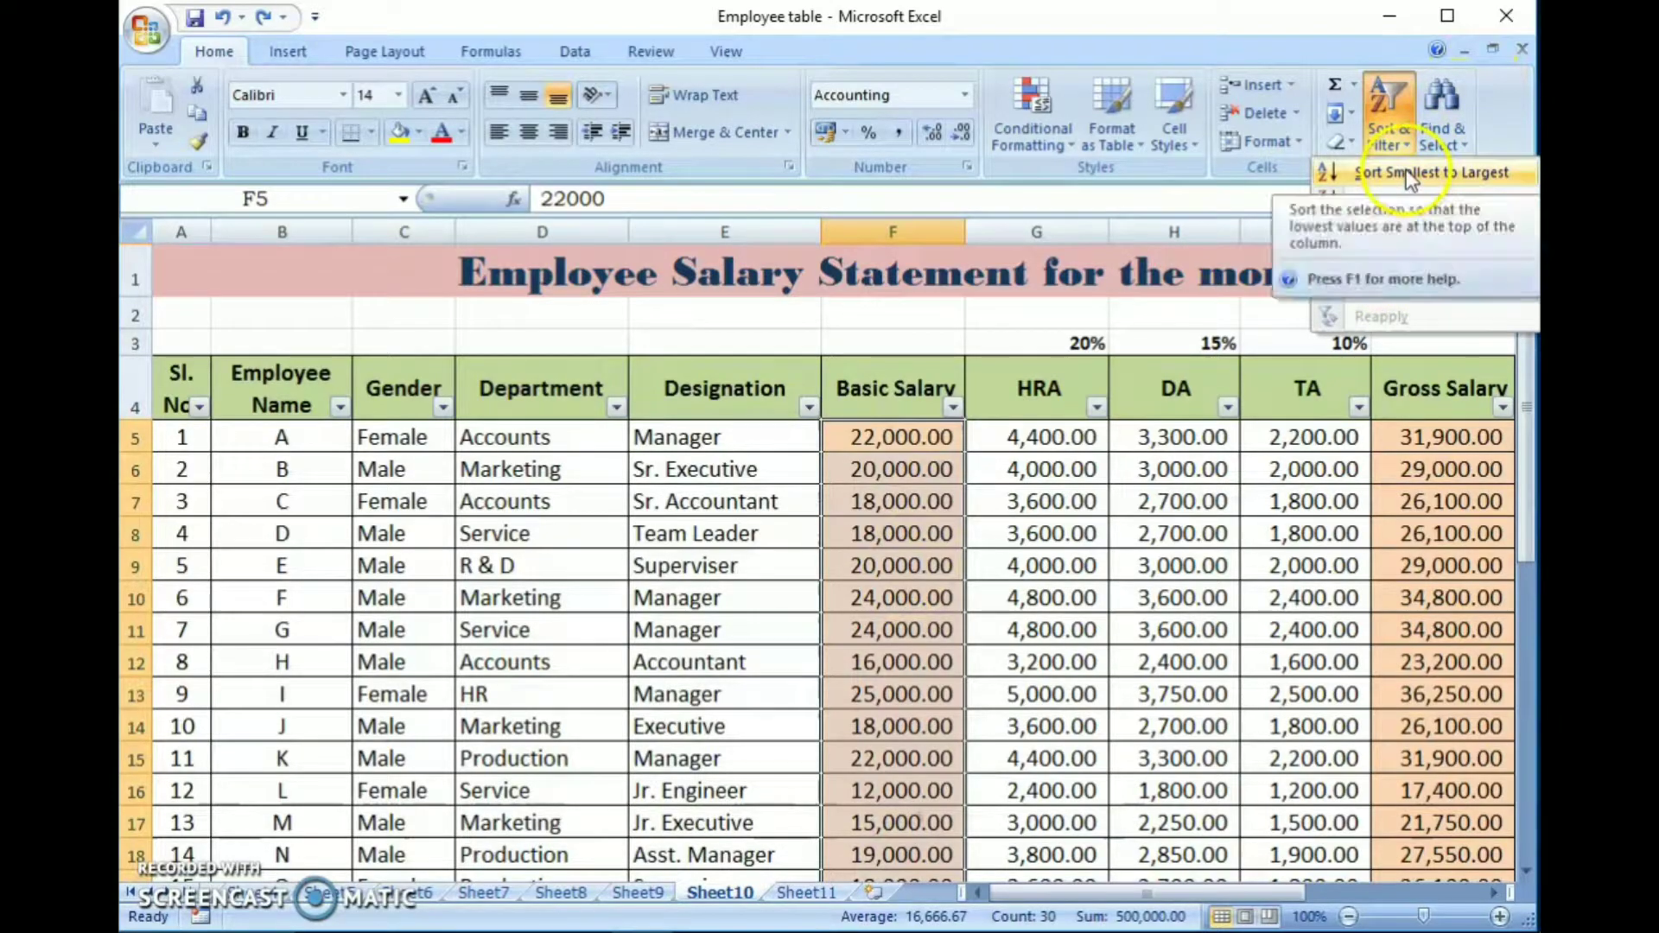
click(1409, 175)
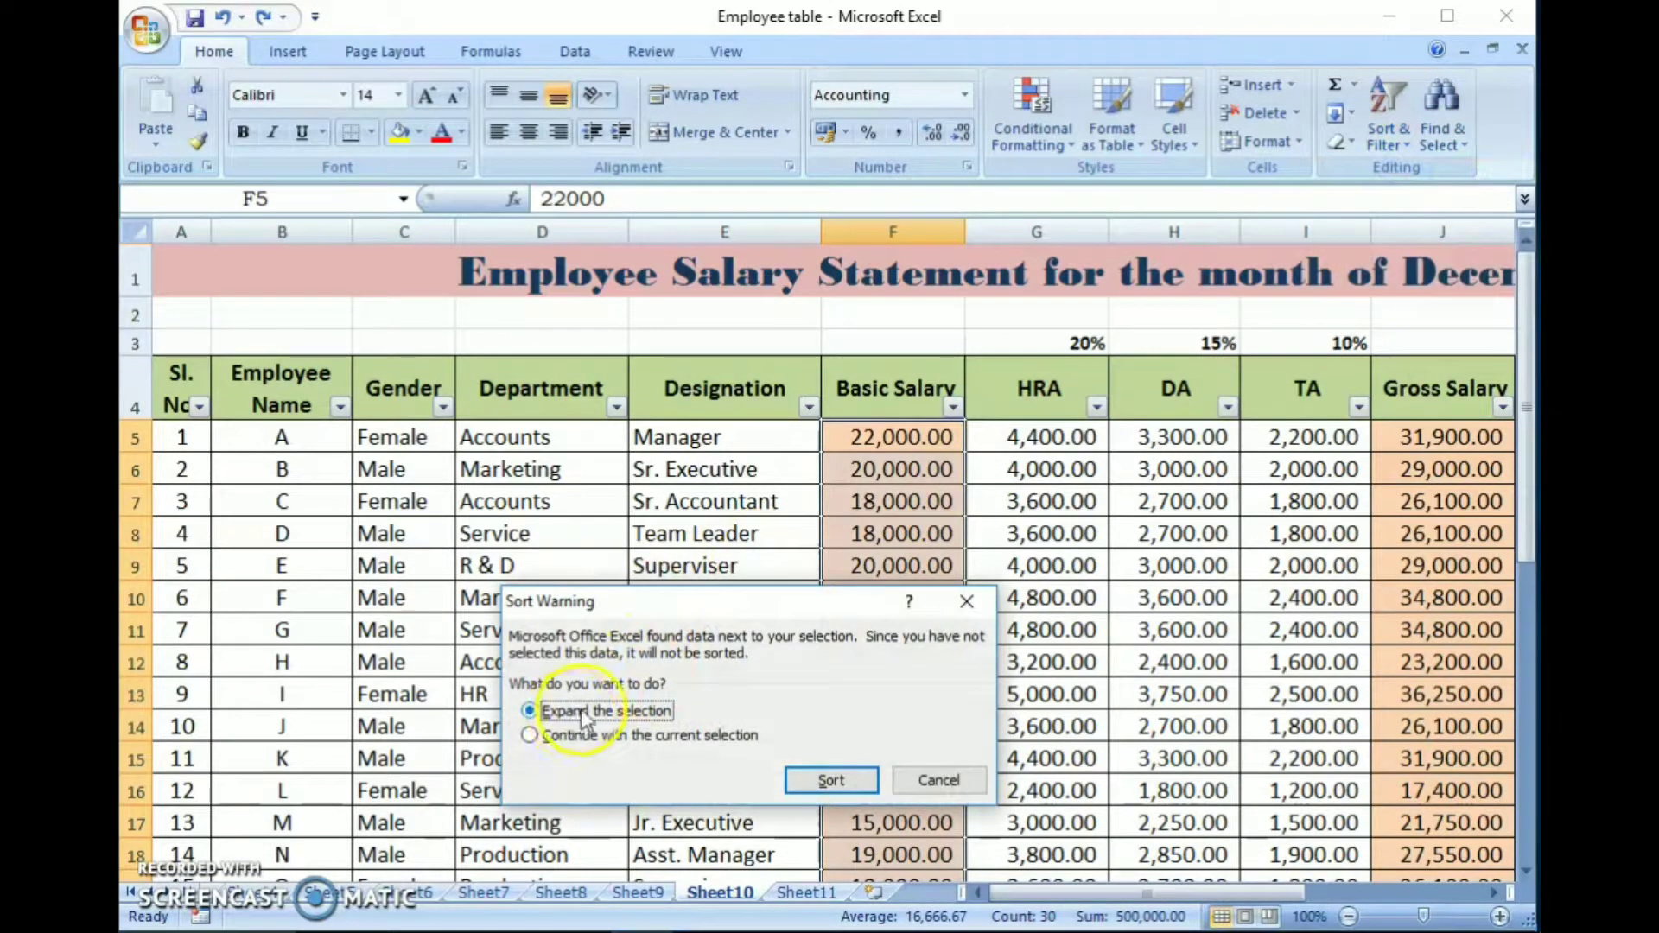
click(812, 782)
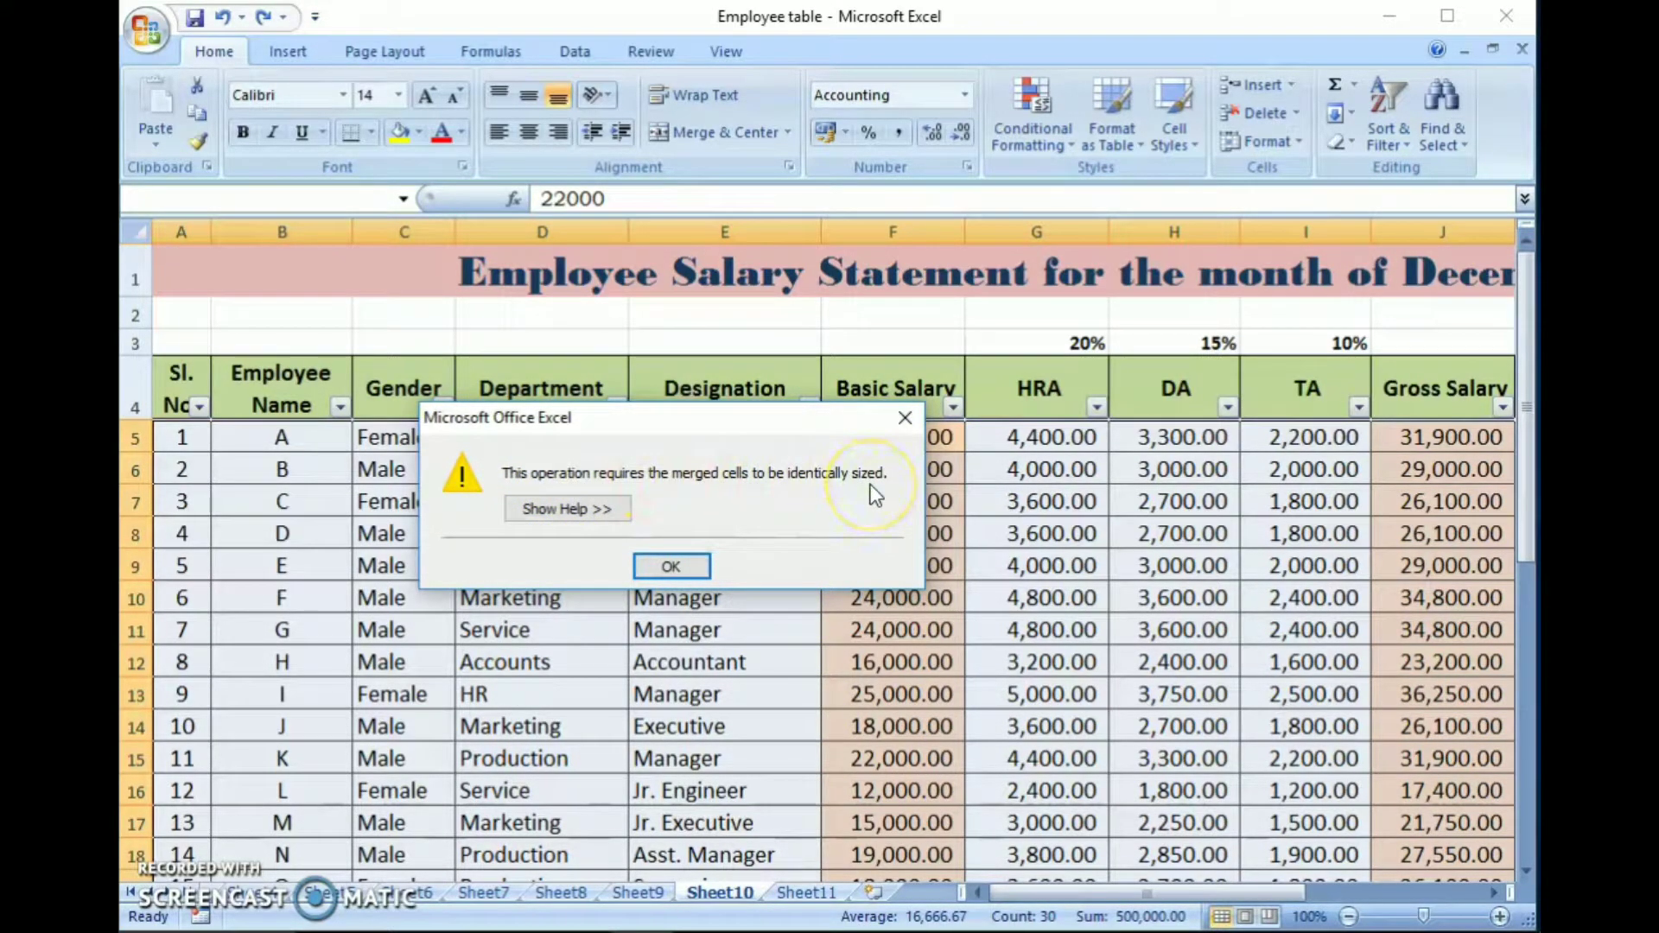
click(670, 568)
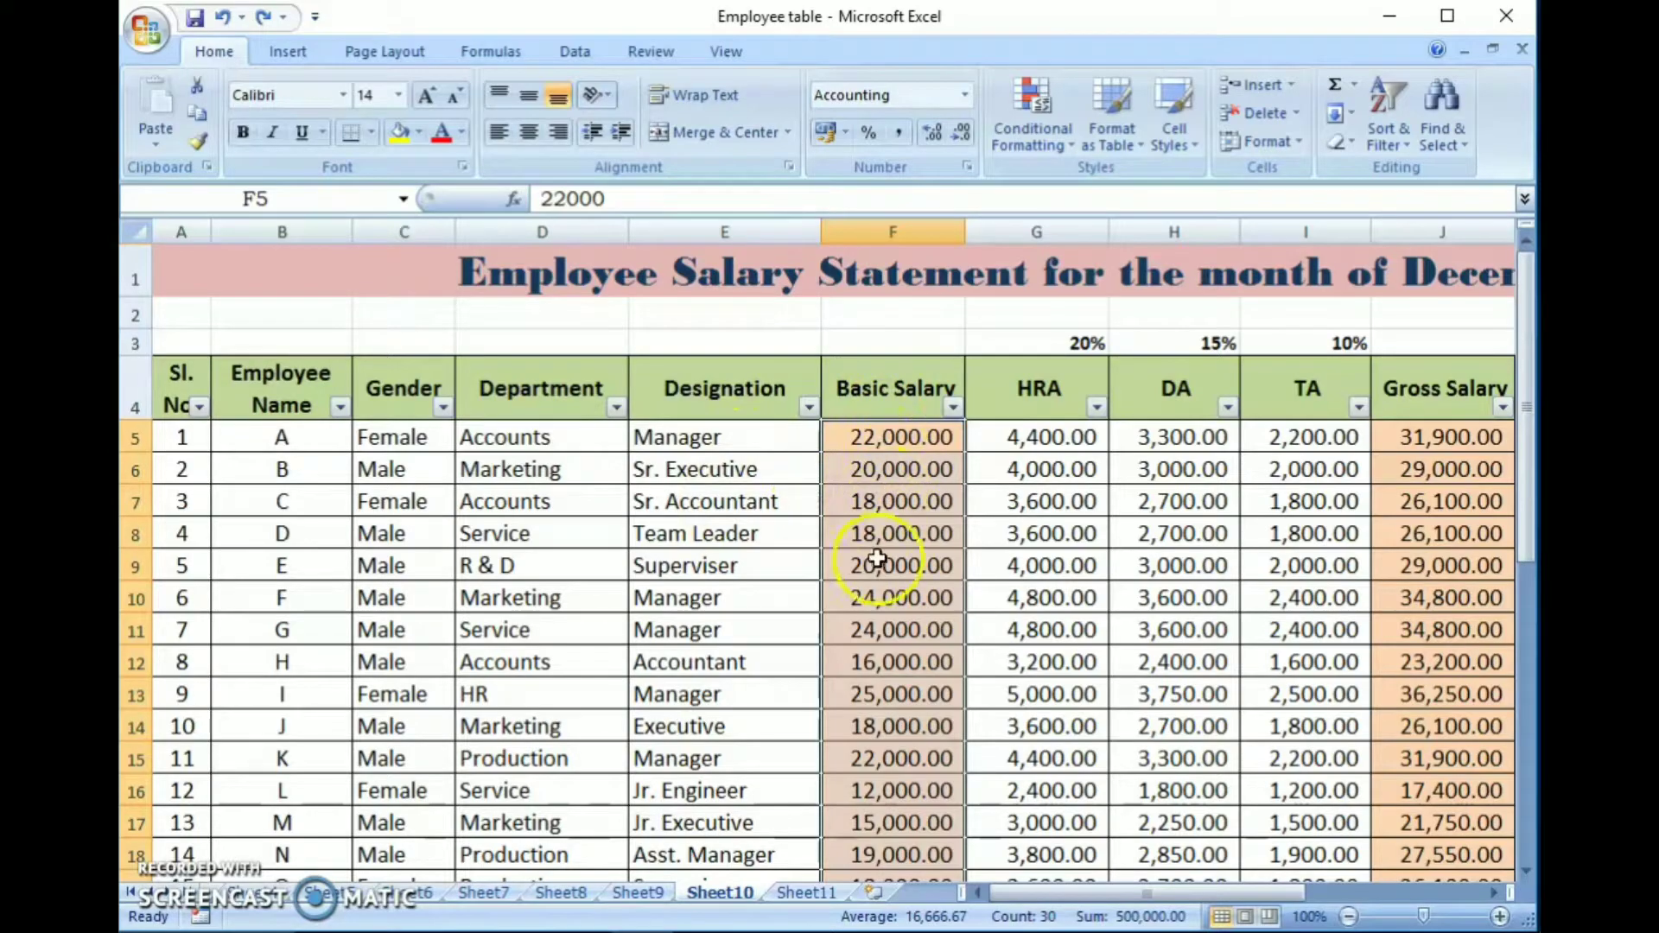
scroll(877, 559, down, 2)
scroll(881, 609, down, 4)
scroll(864, 561, down, 3)
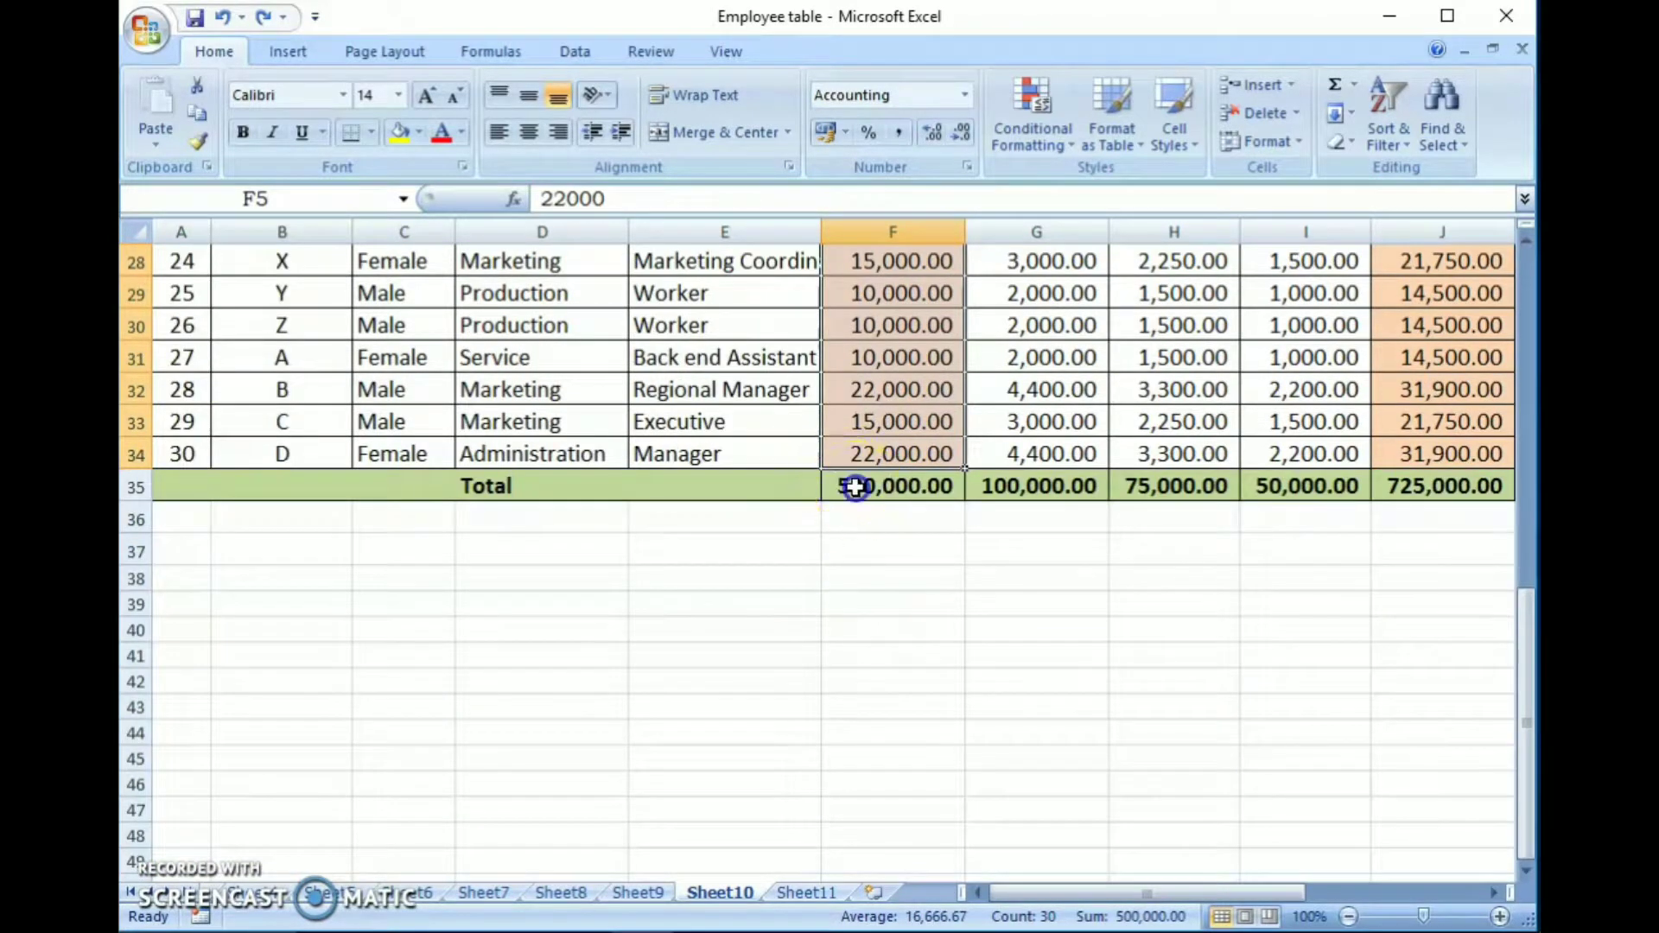
click(855, 487)
click(785, 481)
scroll(785, 484, up, 3)
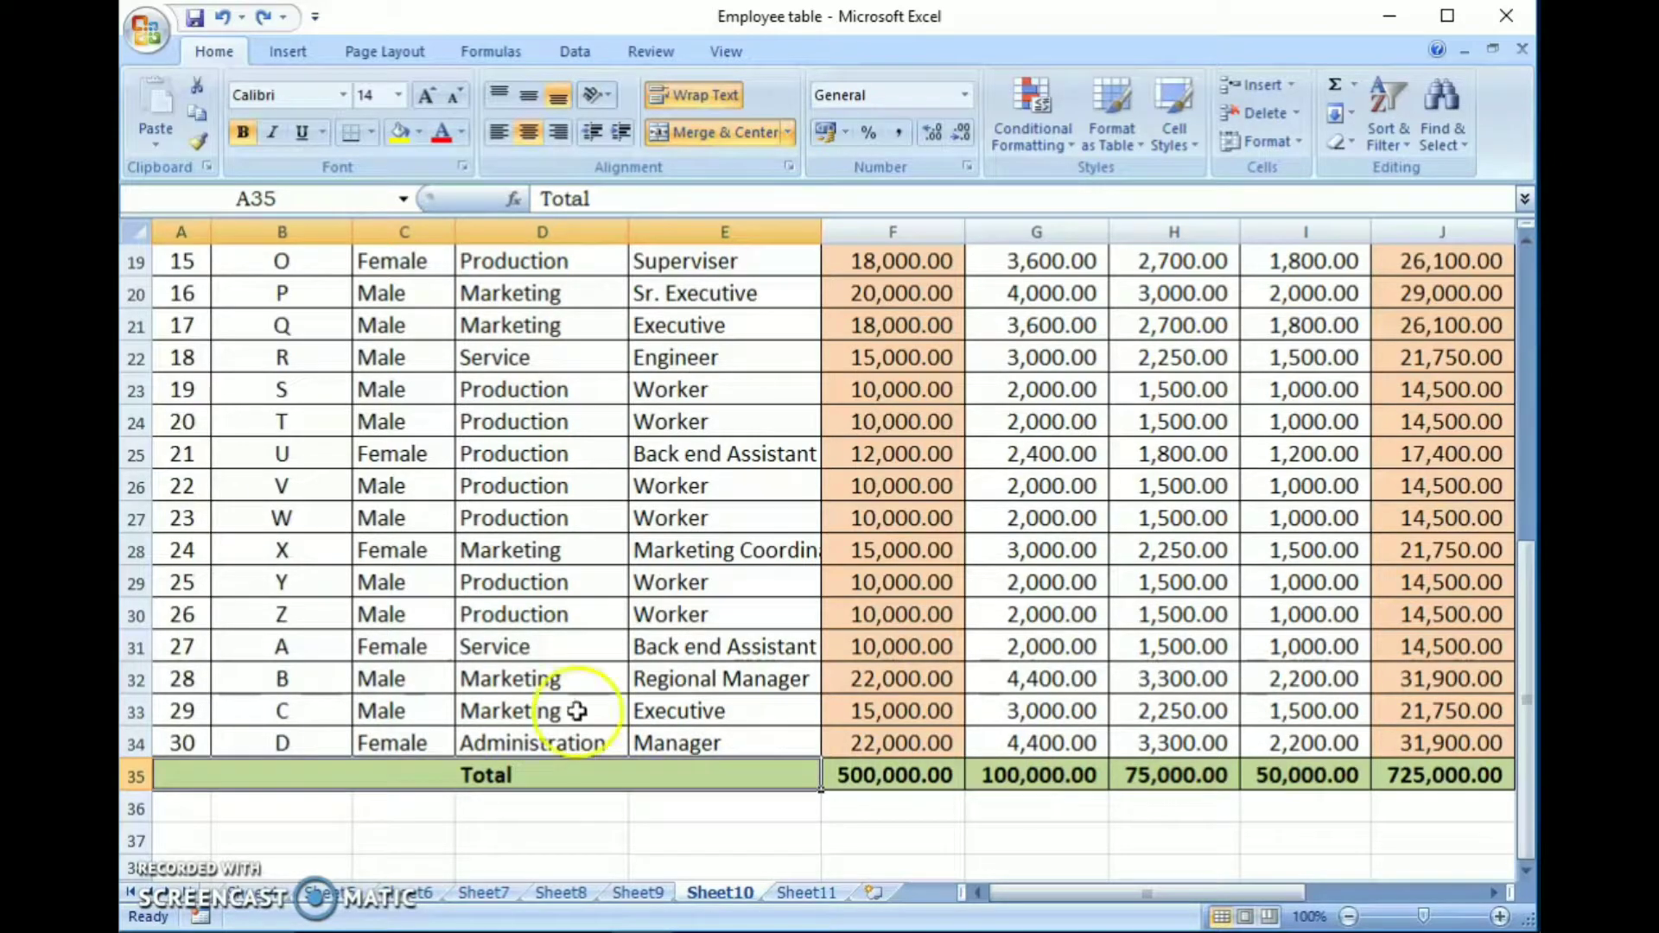
scroll(604, 712, up, 3)
scroll(678, 703, up, 3)
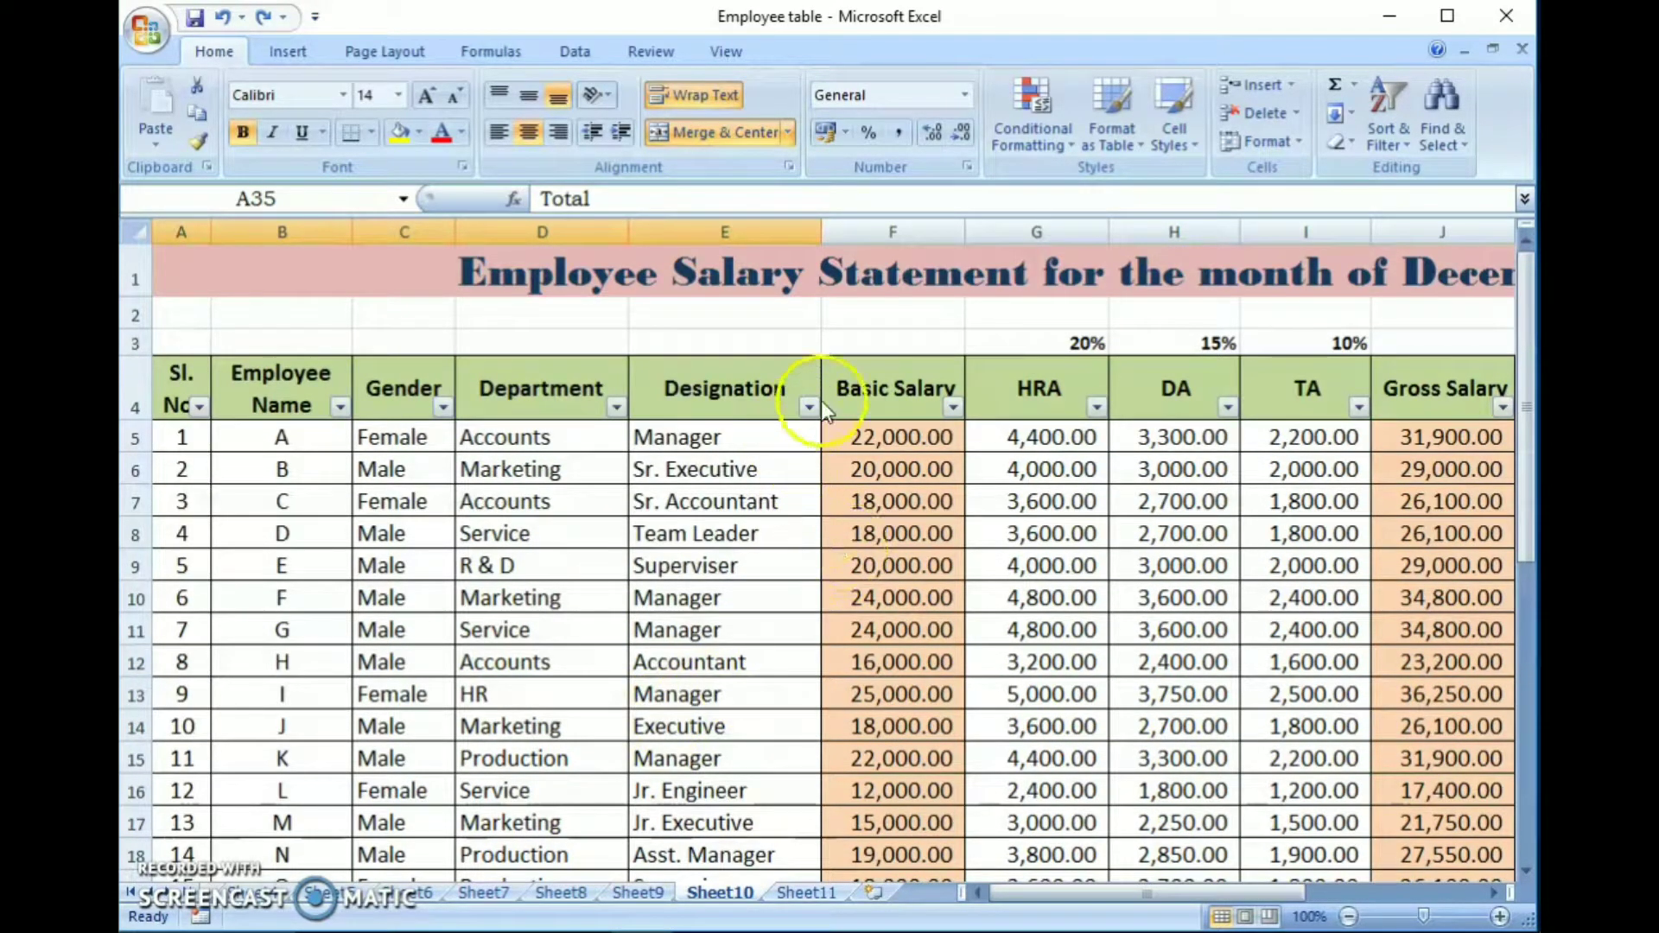
click(830, 341)
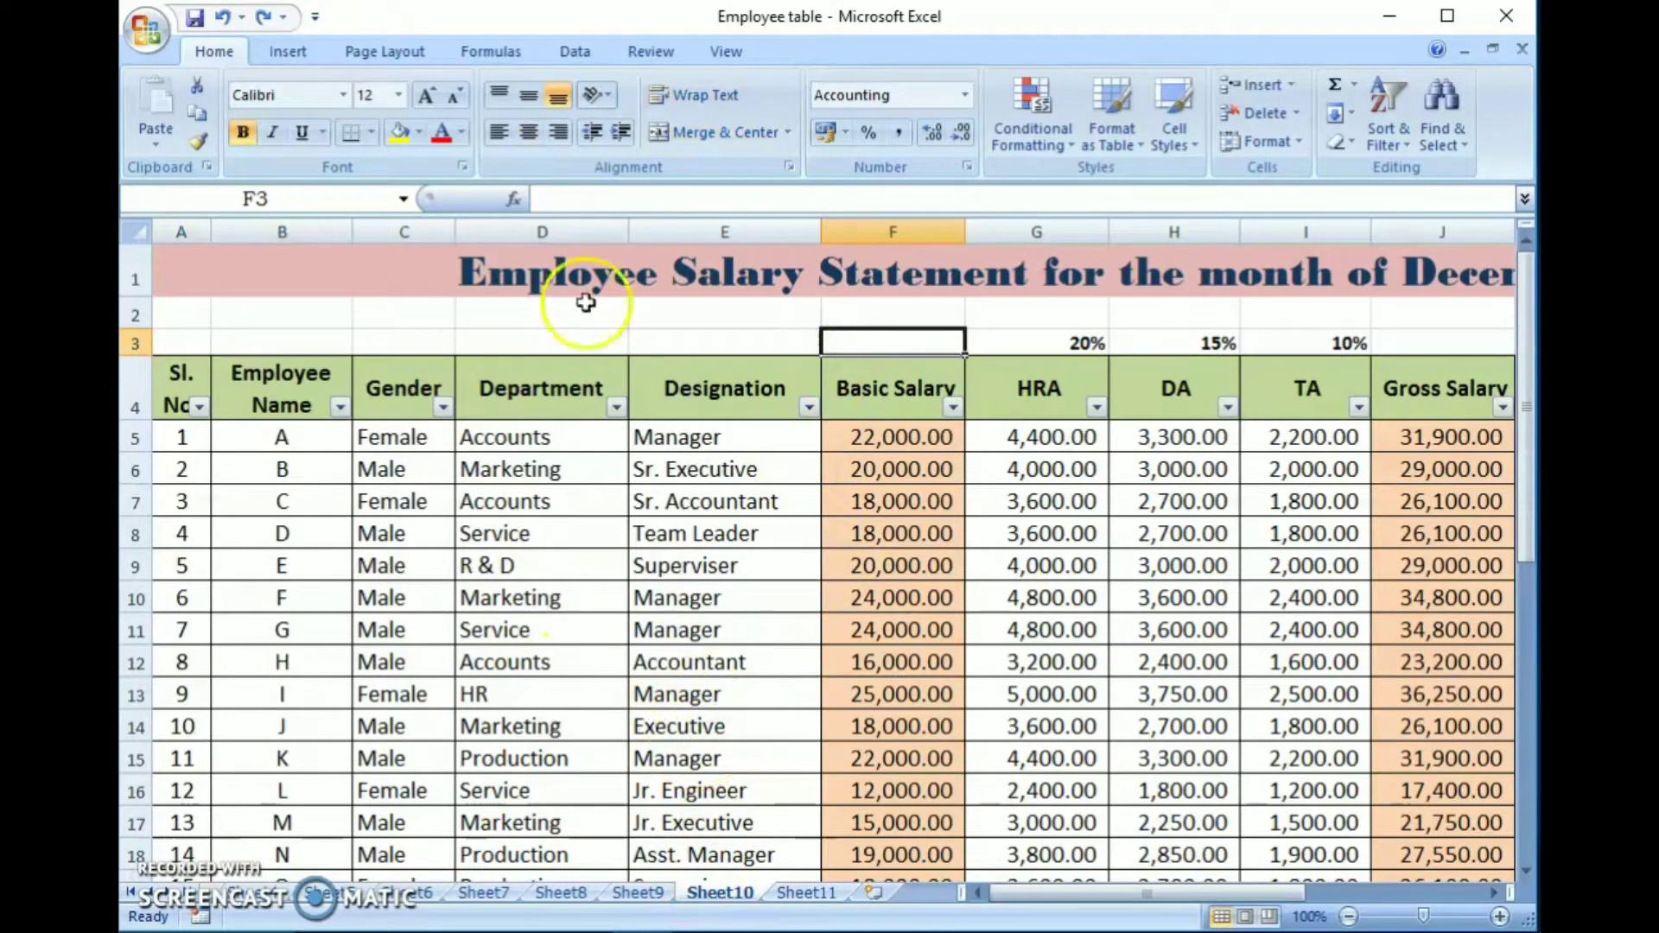
click(688, 340)
scroll(709, 577, down, 4)
scroll(708, 577, down, 5)
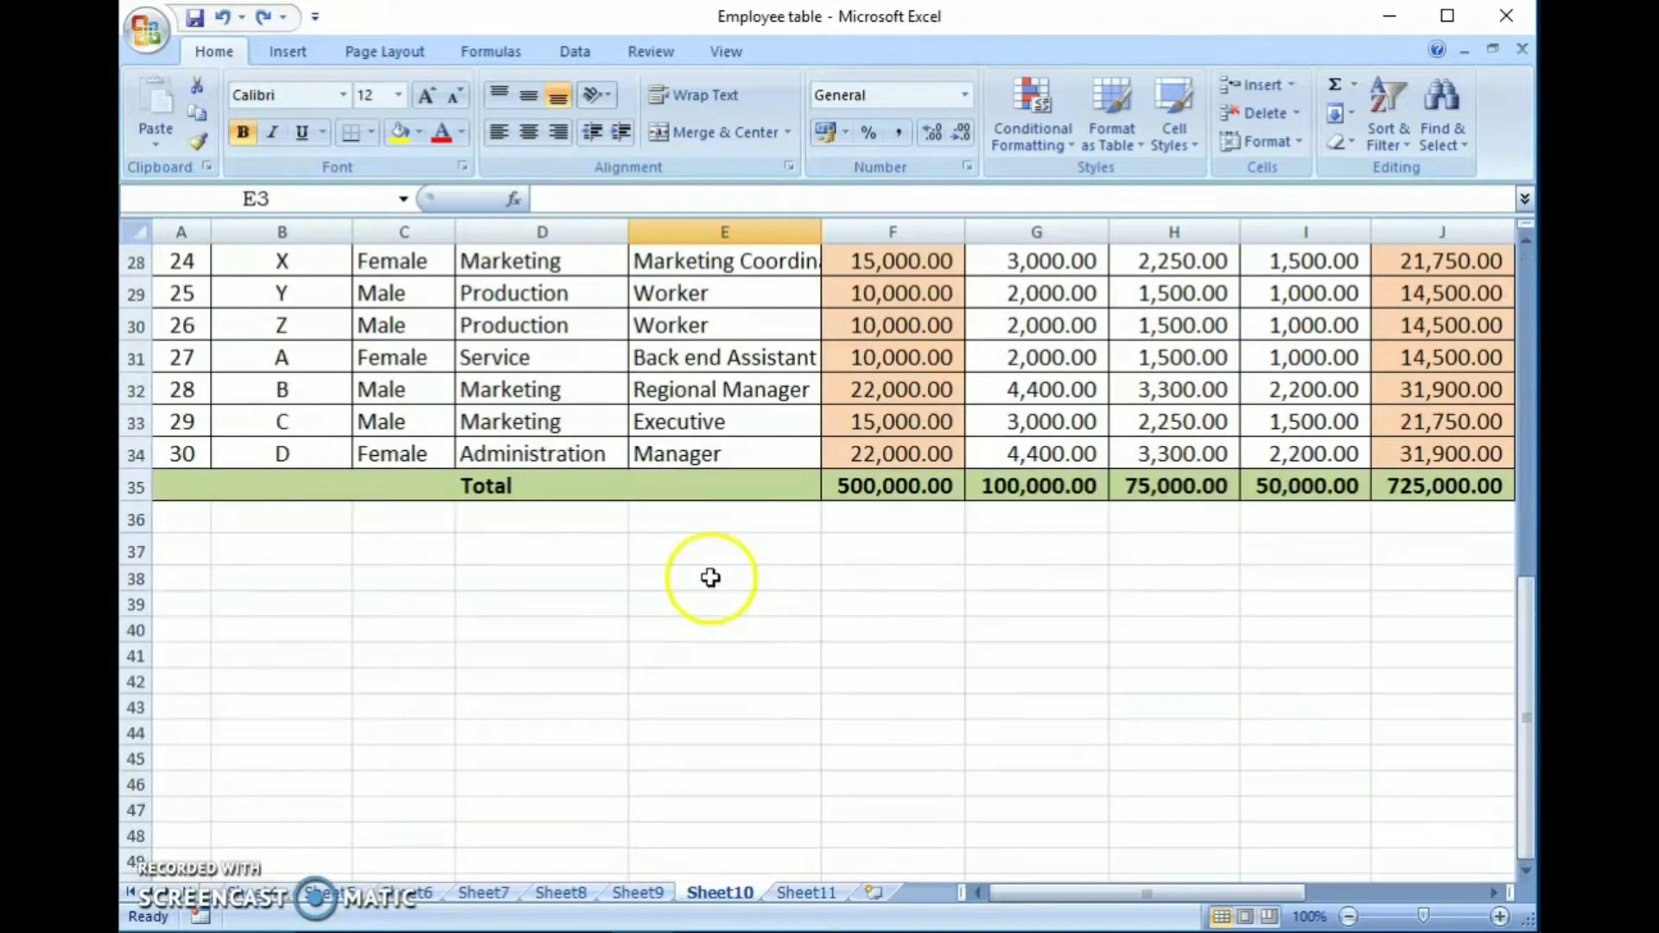
scroll(707, 578, up, 3)
scroll(706, 578, up, 4)
scroll(724, 579, up, 2)
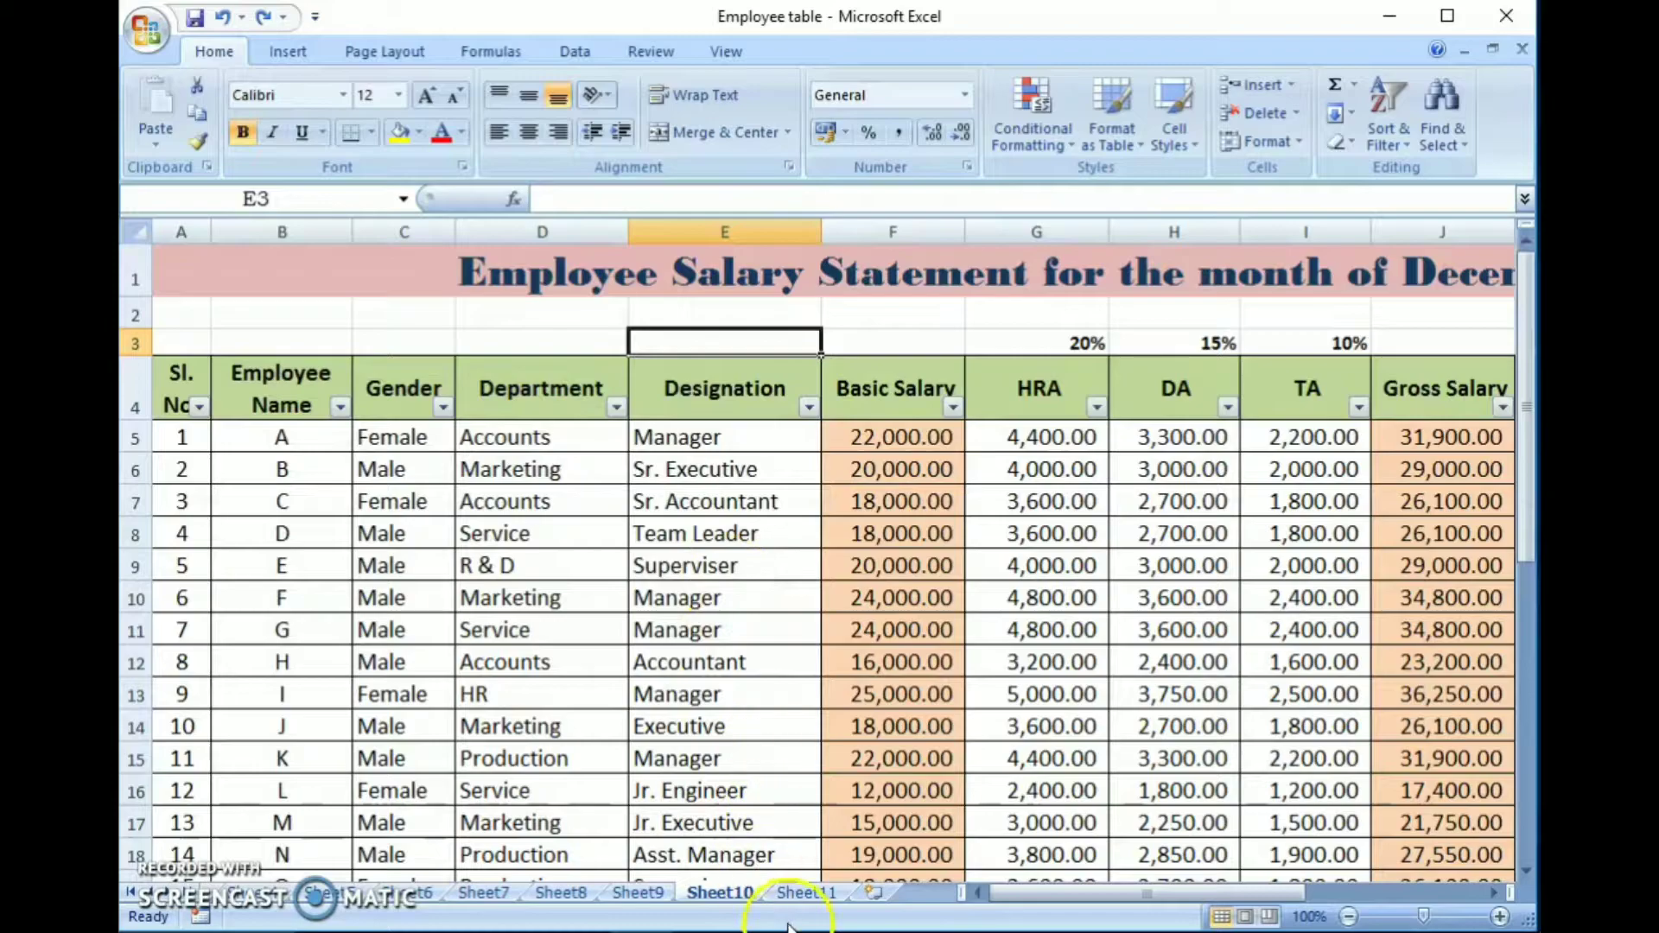
- On Sheet11, sort F5:F34 smallest to largest with Expand the selection to move whole rows
click(807, 892)
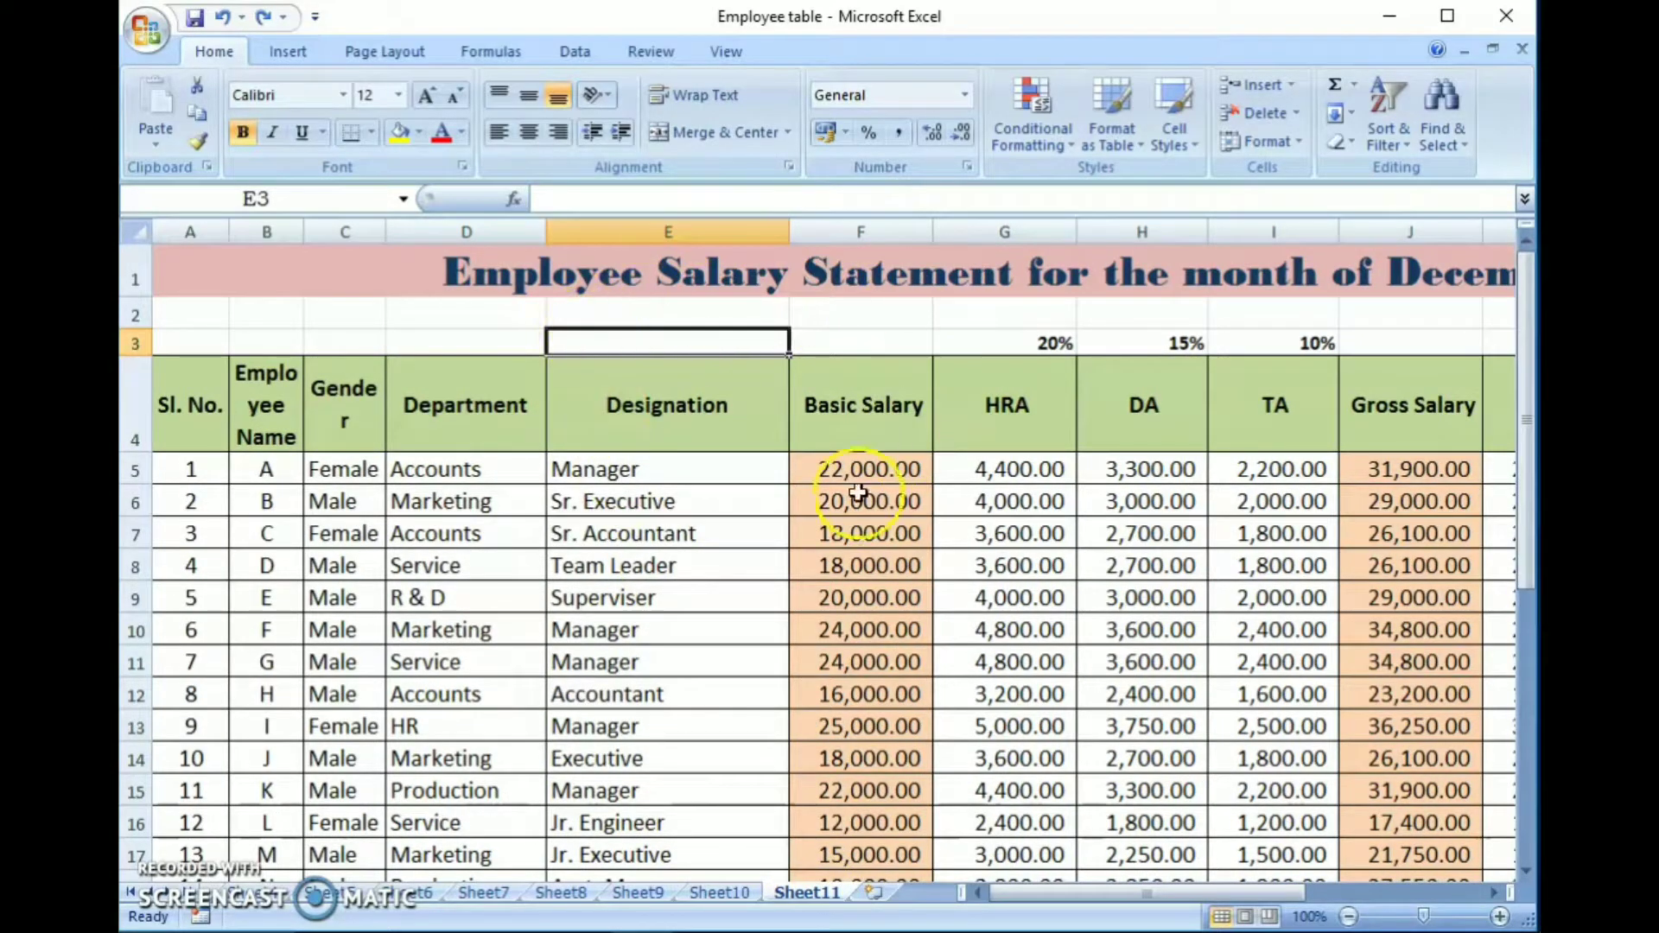
scroll(748, 523, down, 1)
scroll(748, 523, down, 5)
scroll(750, 528, down, 2)
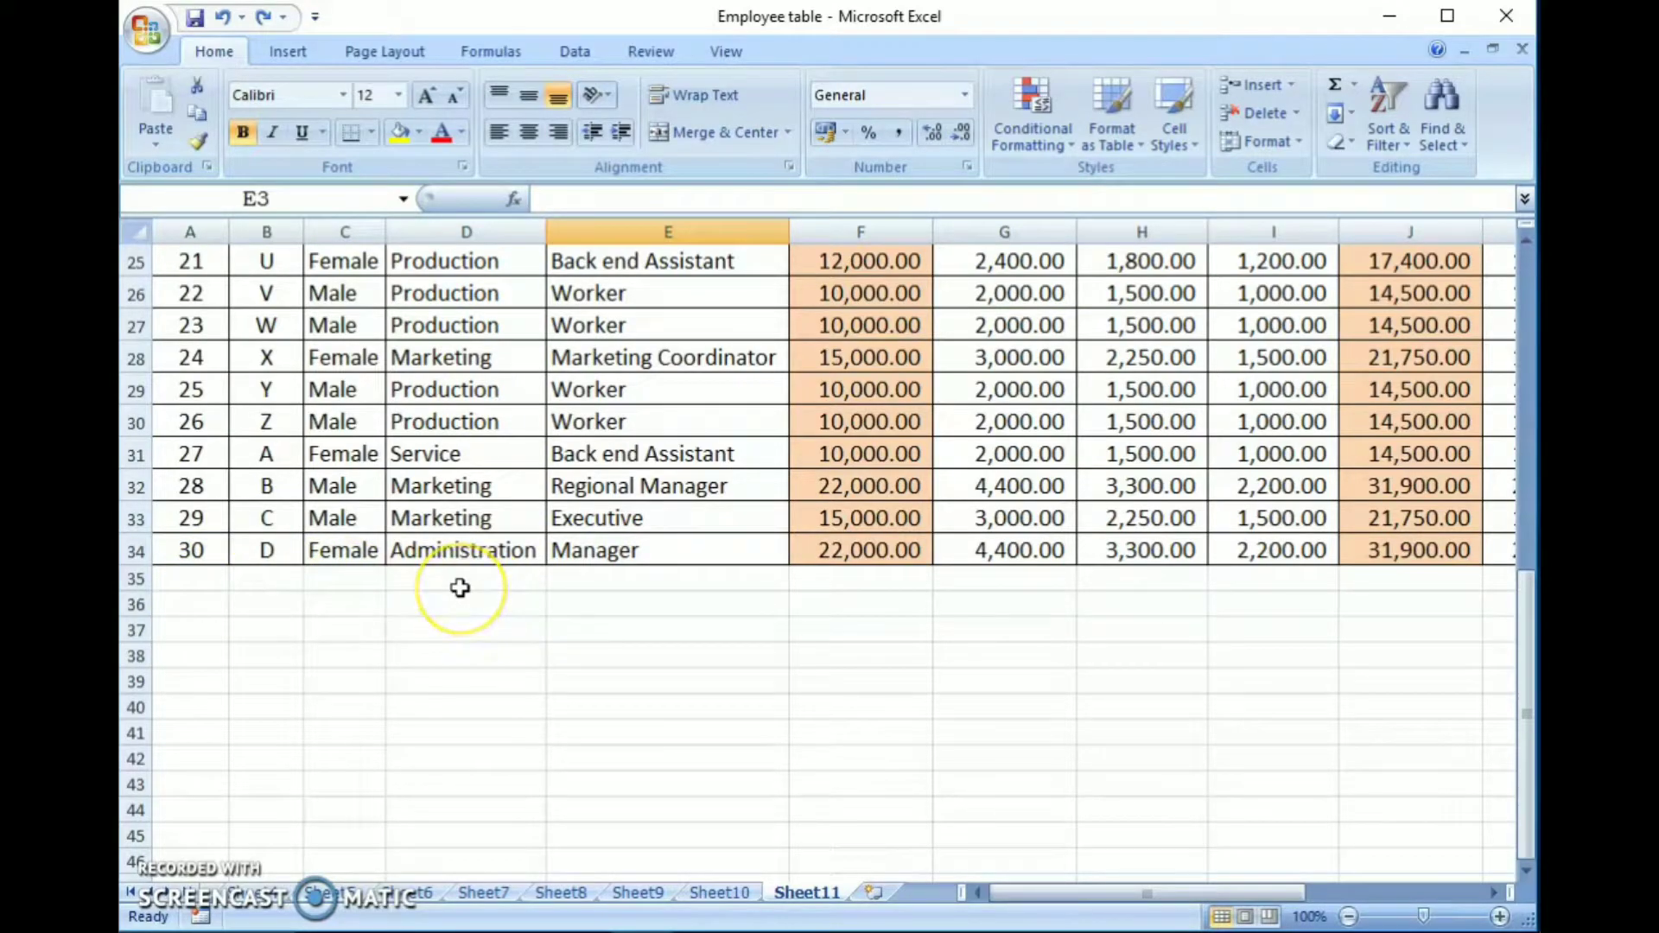
scroll(459, 587, up, 3)
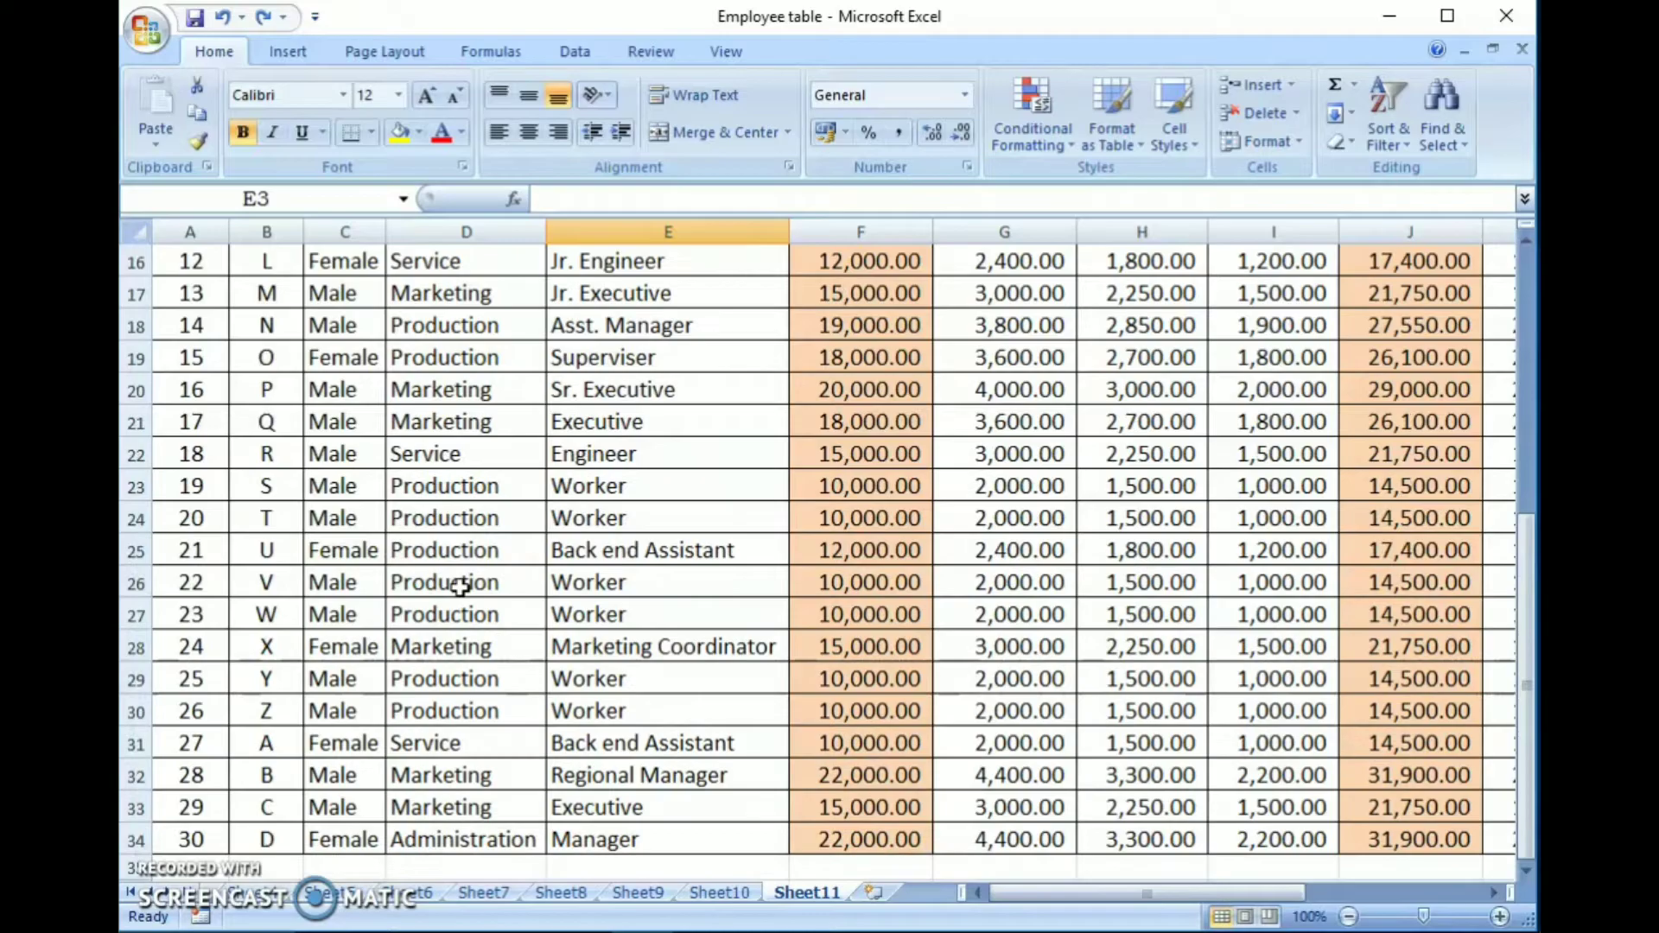
scroll(460, 584, up, 5)
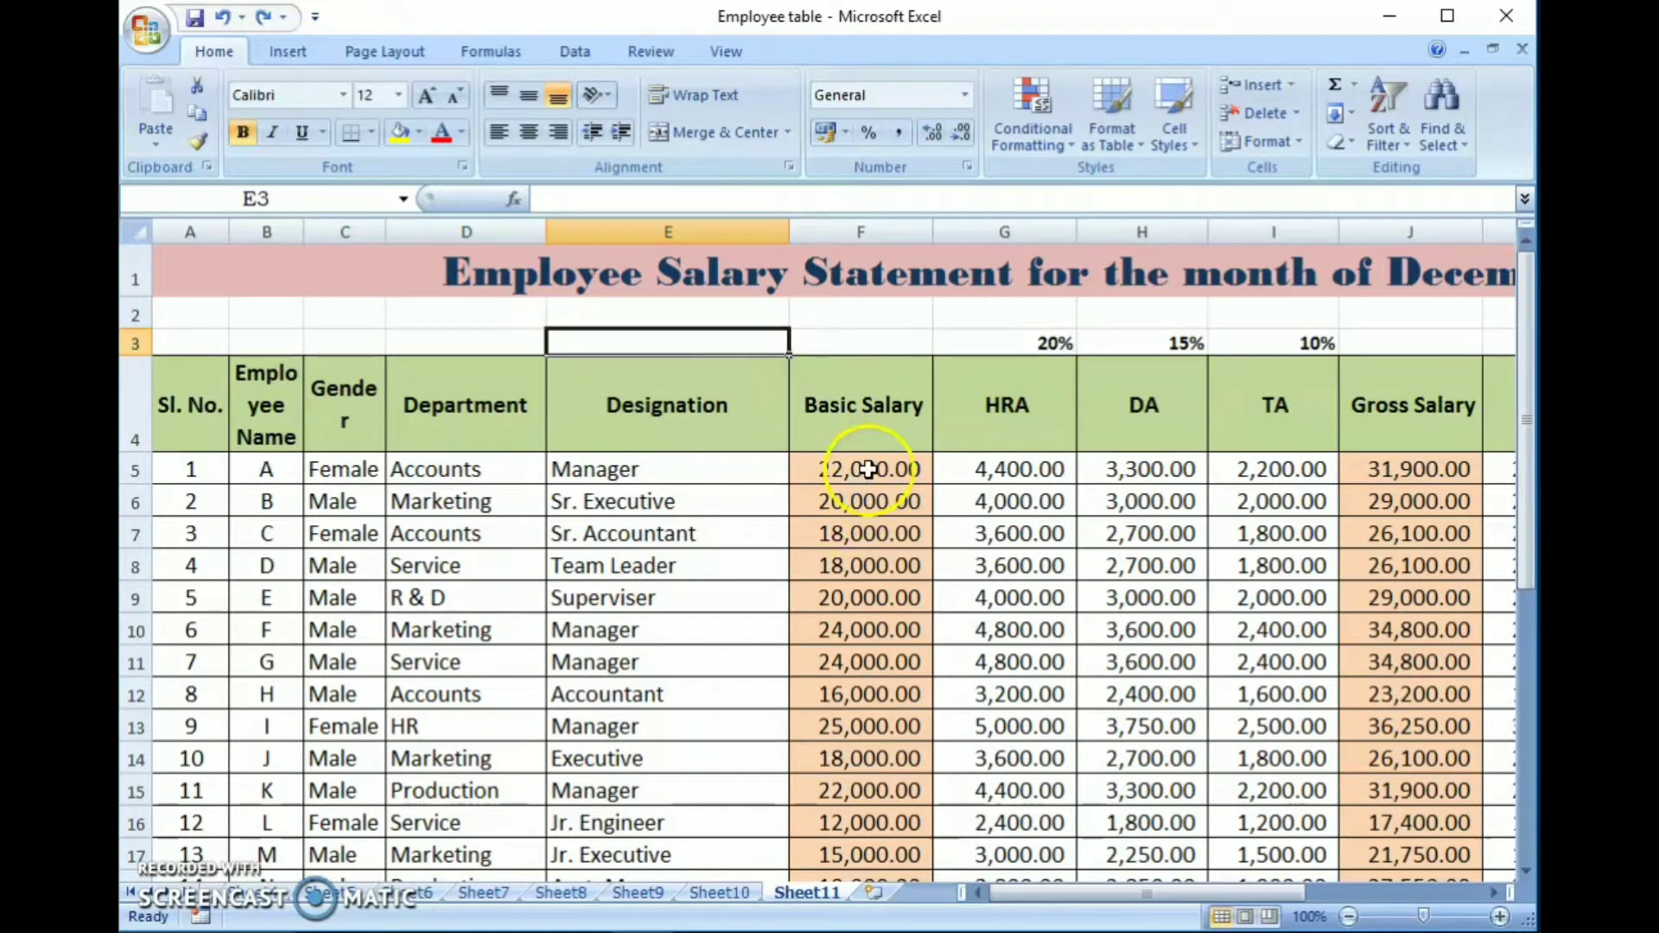
mouse_move(868, 469)
mouse_down()
mouse_move(851, 899)
mouse_move(851, 840)
mouse_up()
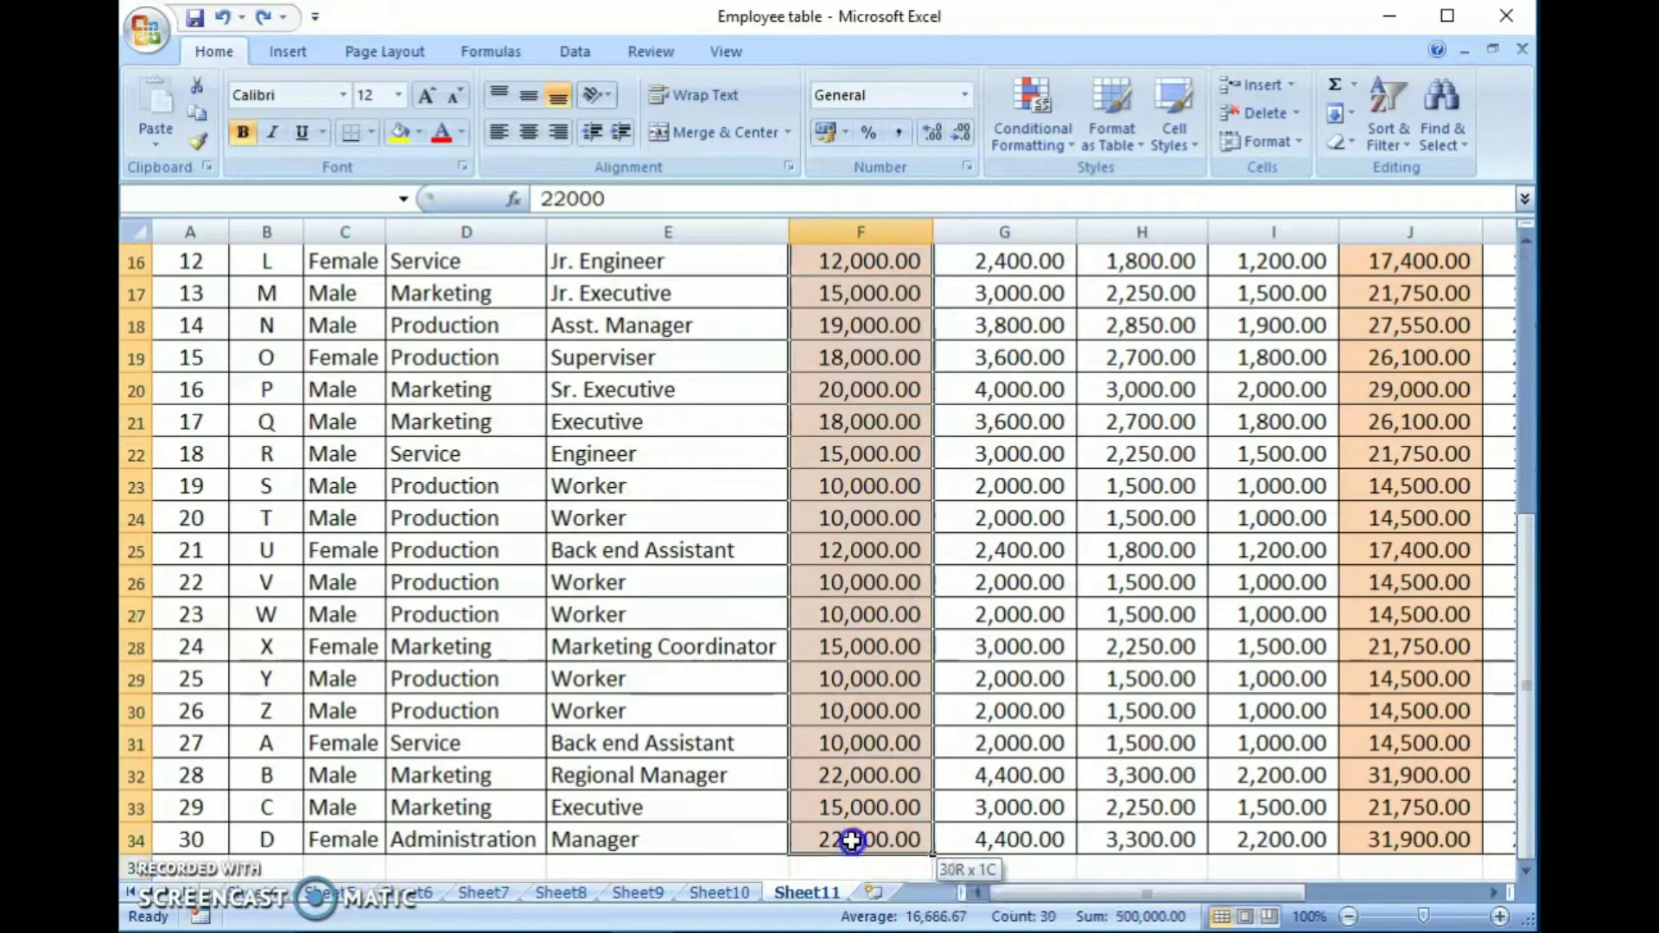
click(1402, 139)
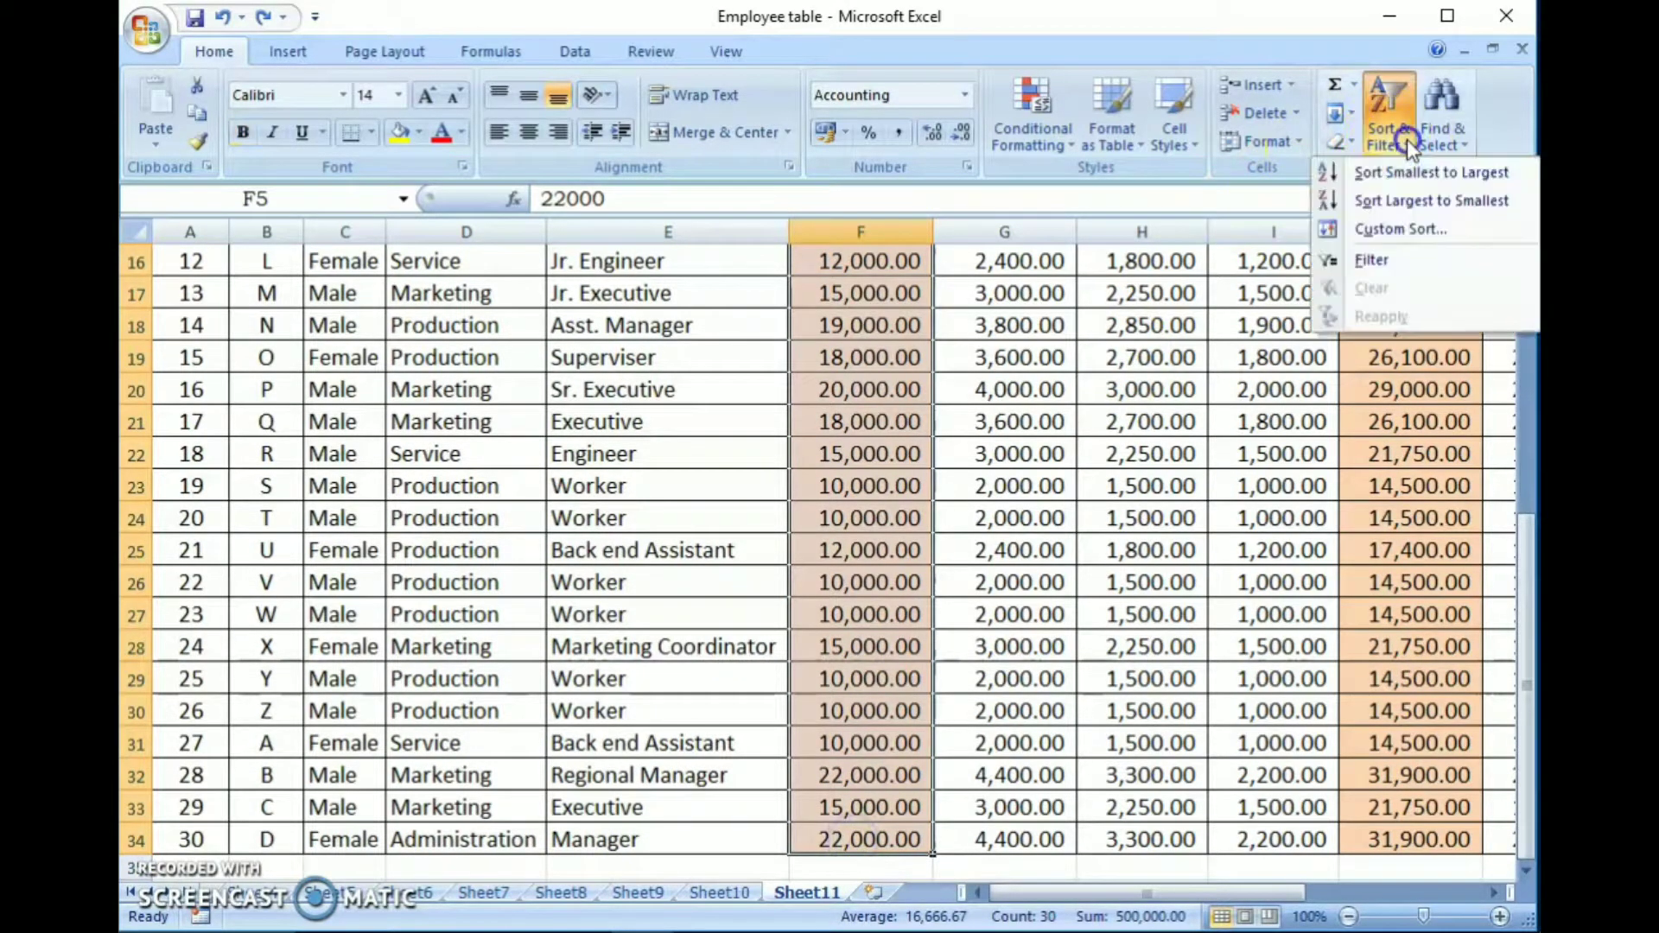
click(1403, 202)
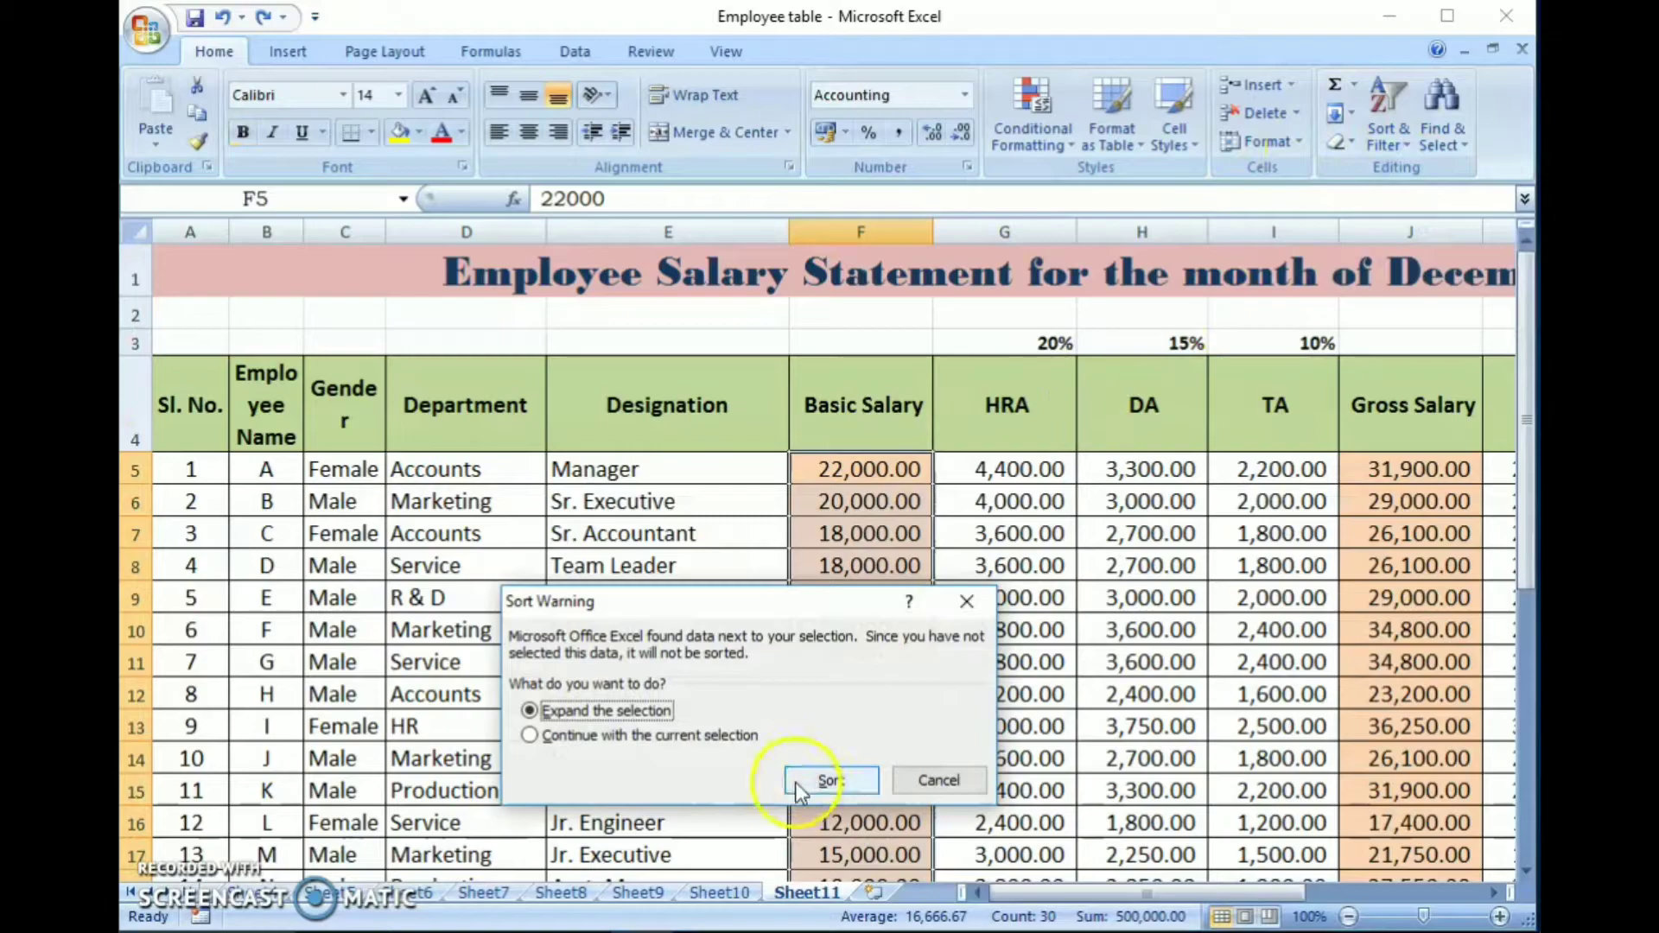
click(831, 780)
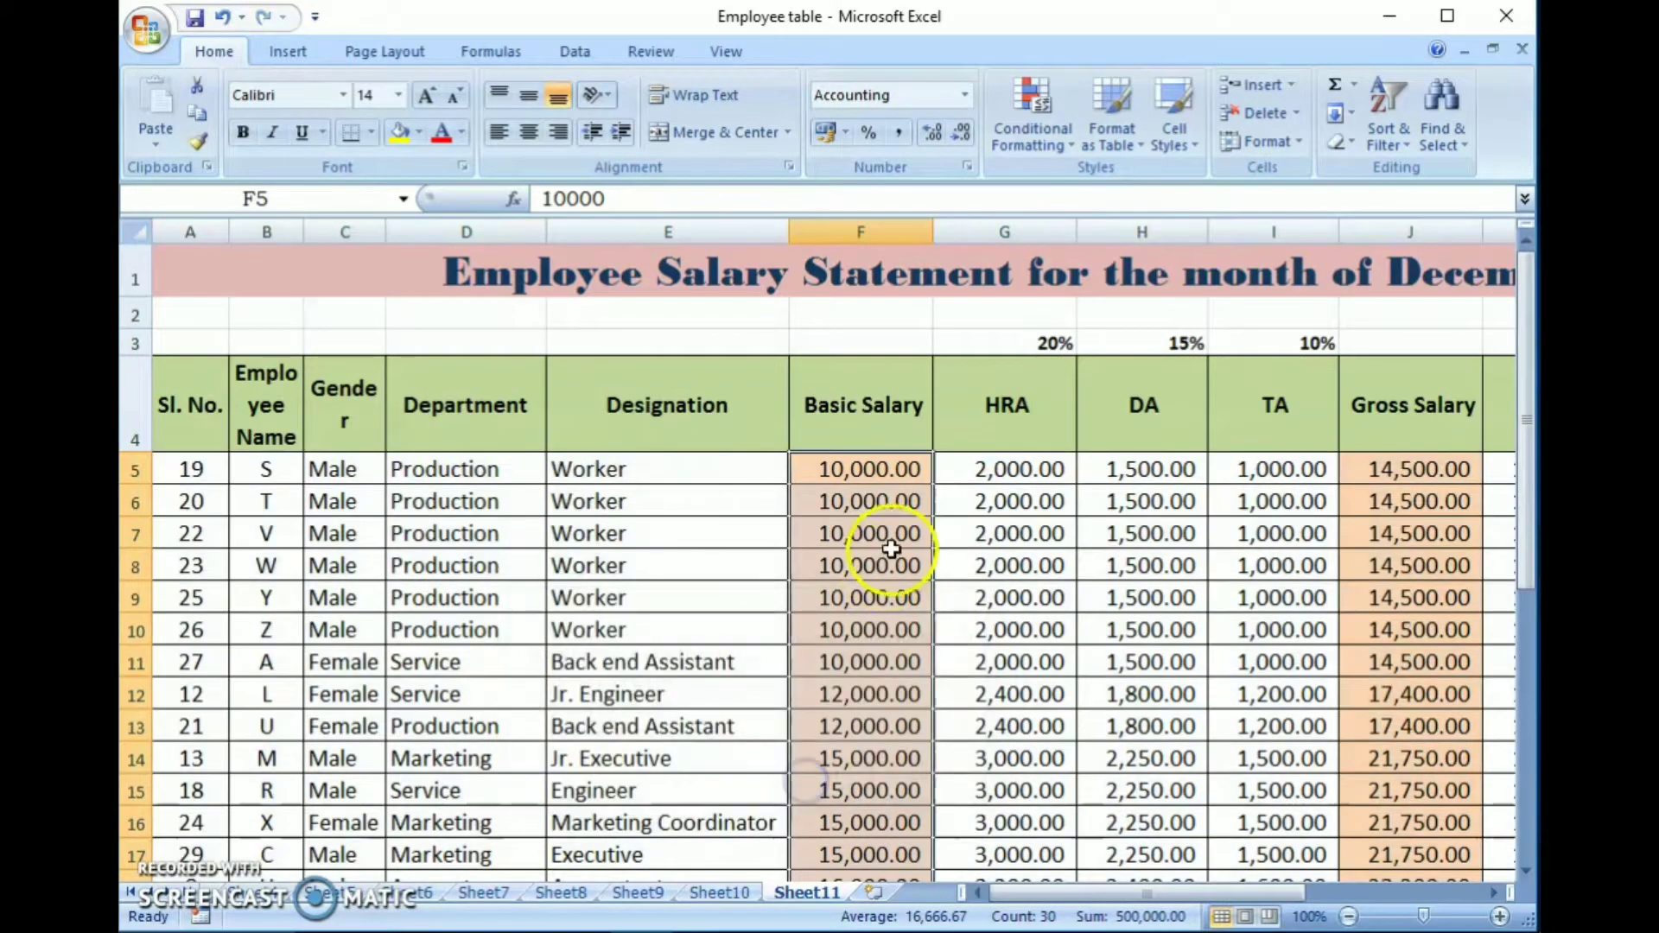
click(892, 533)
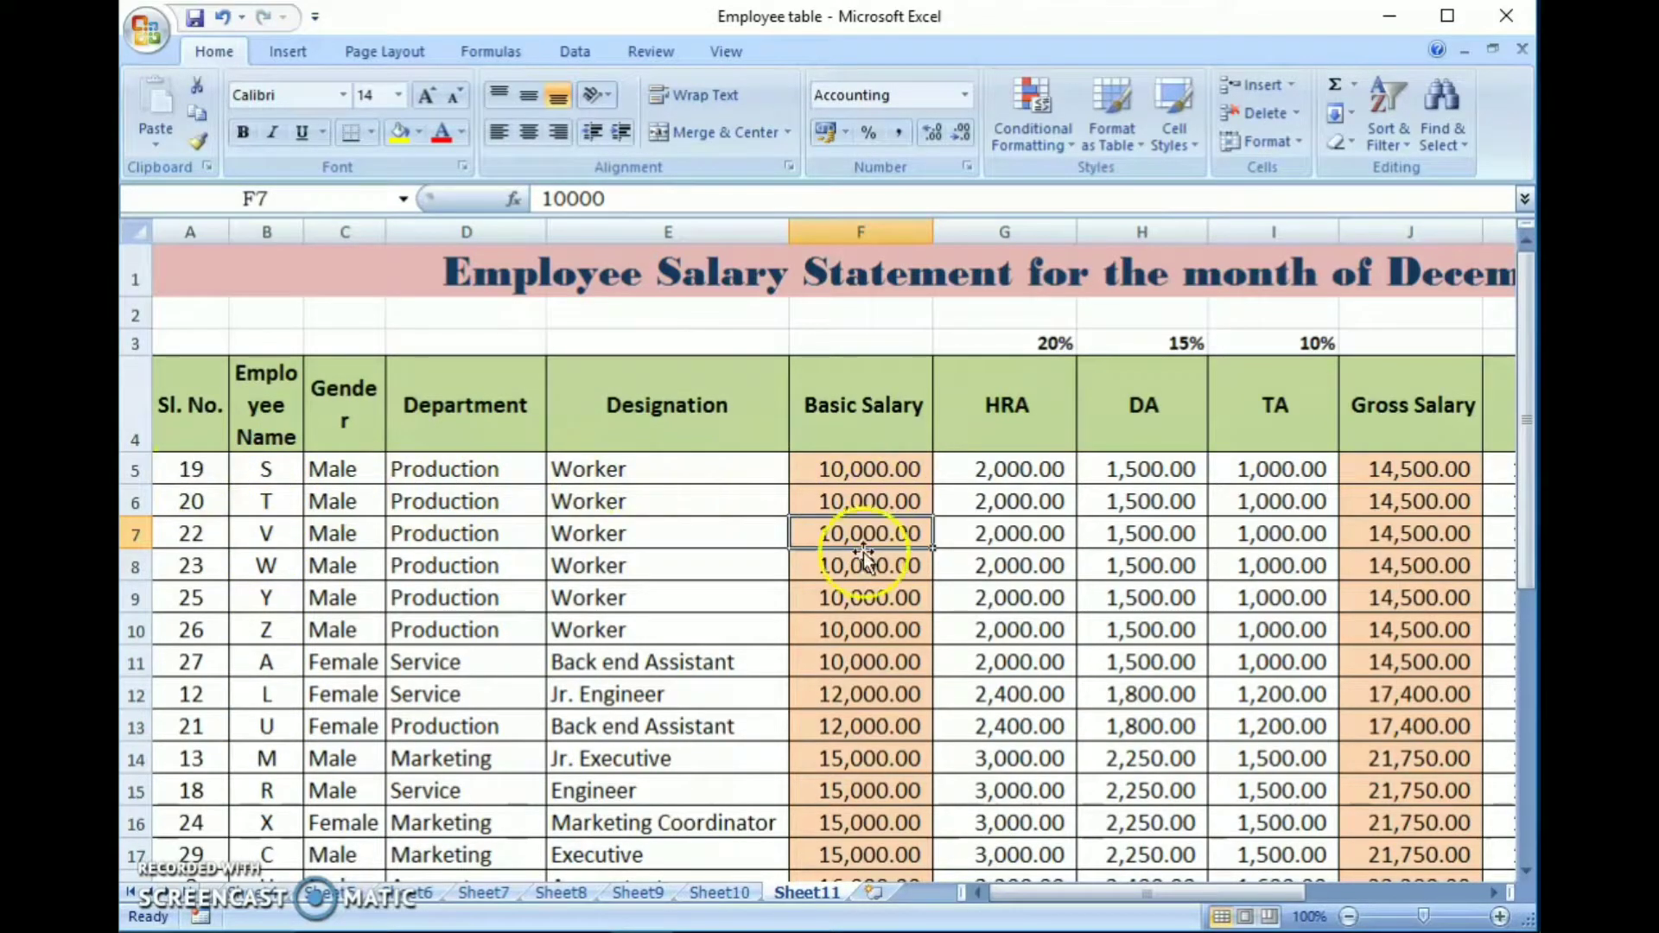
- Review the rows sorted by Basic Salary, then undo the sort back to Sl. No. order
scroll(839, 644, down, 3)
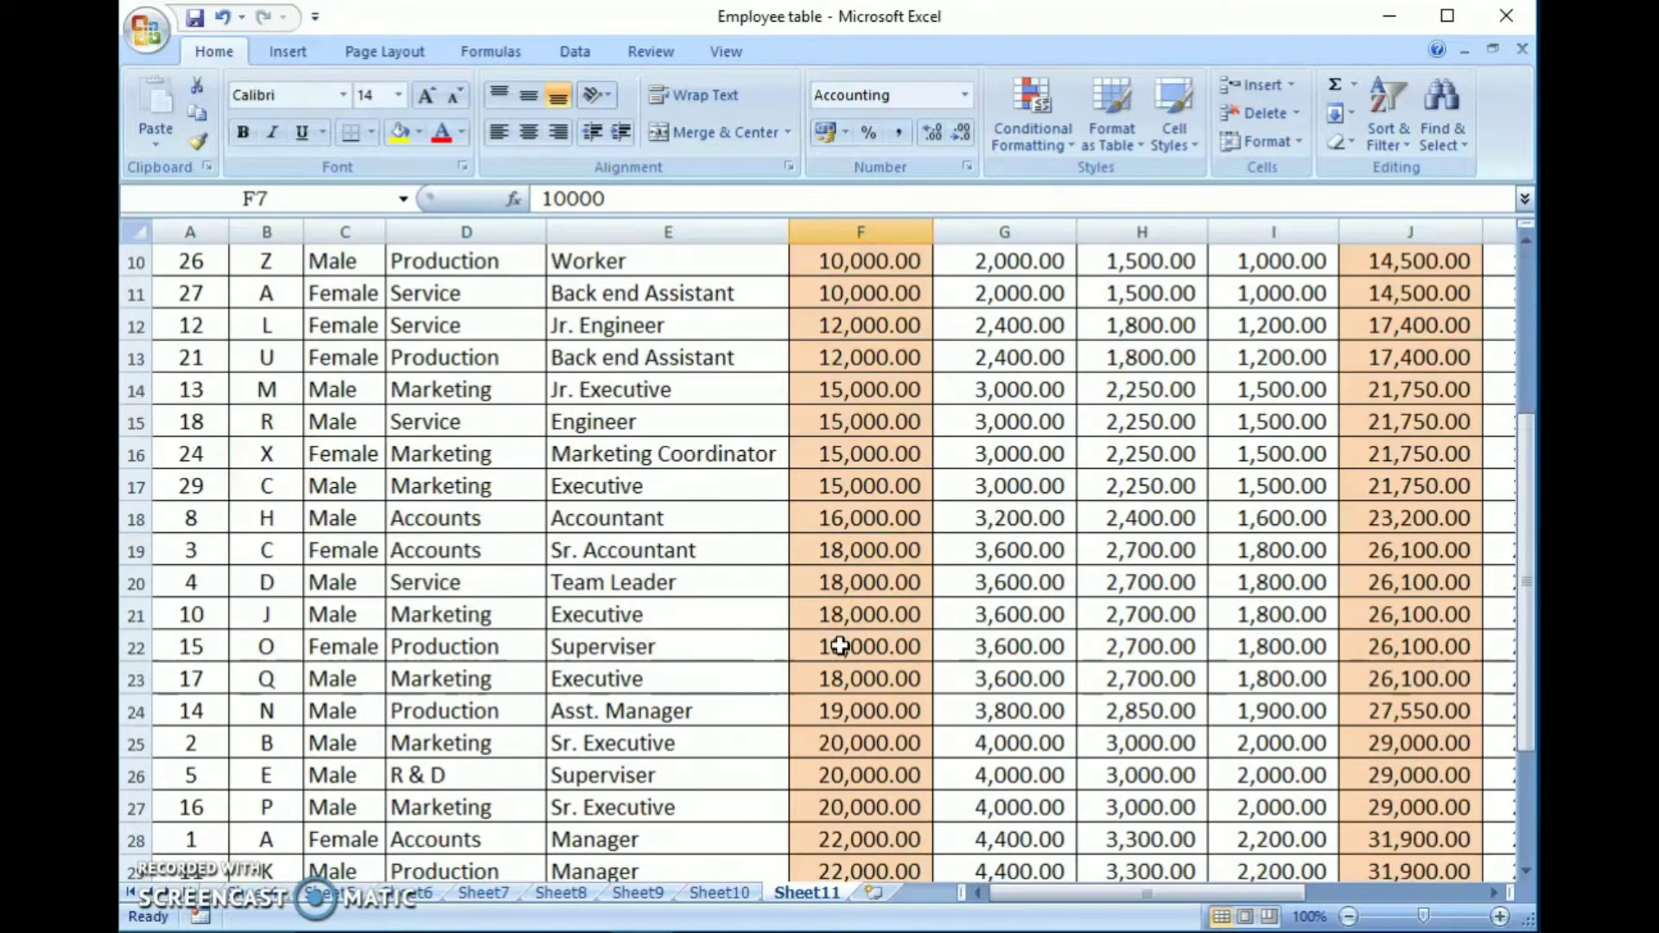
scroll(839, 645, up, 3)
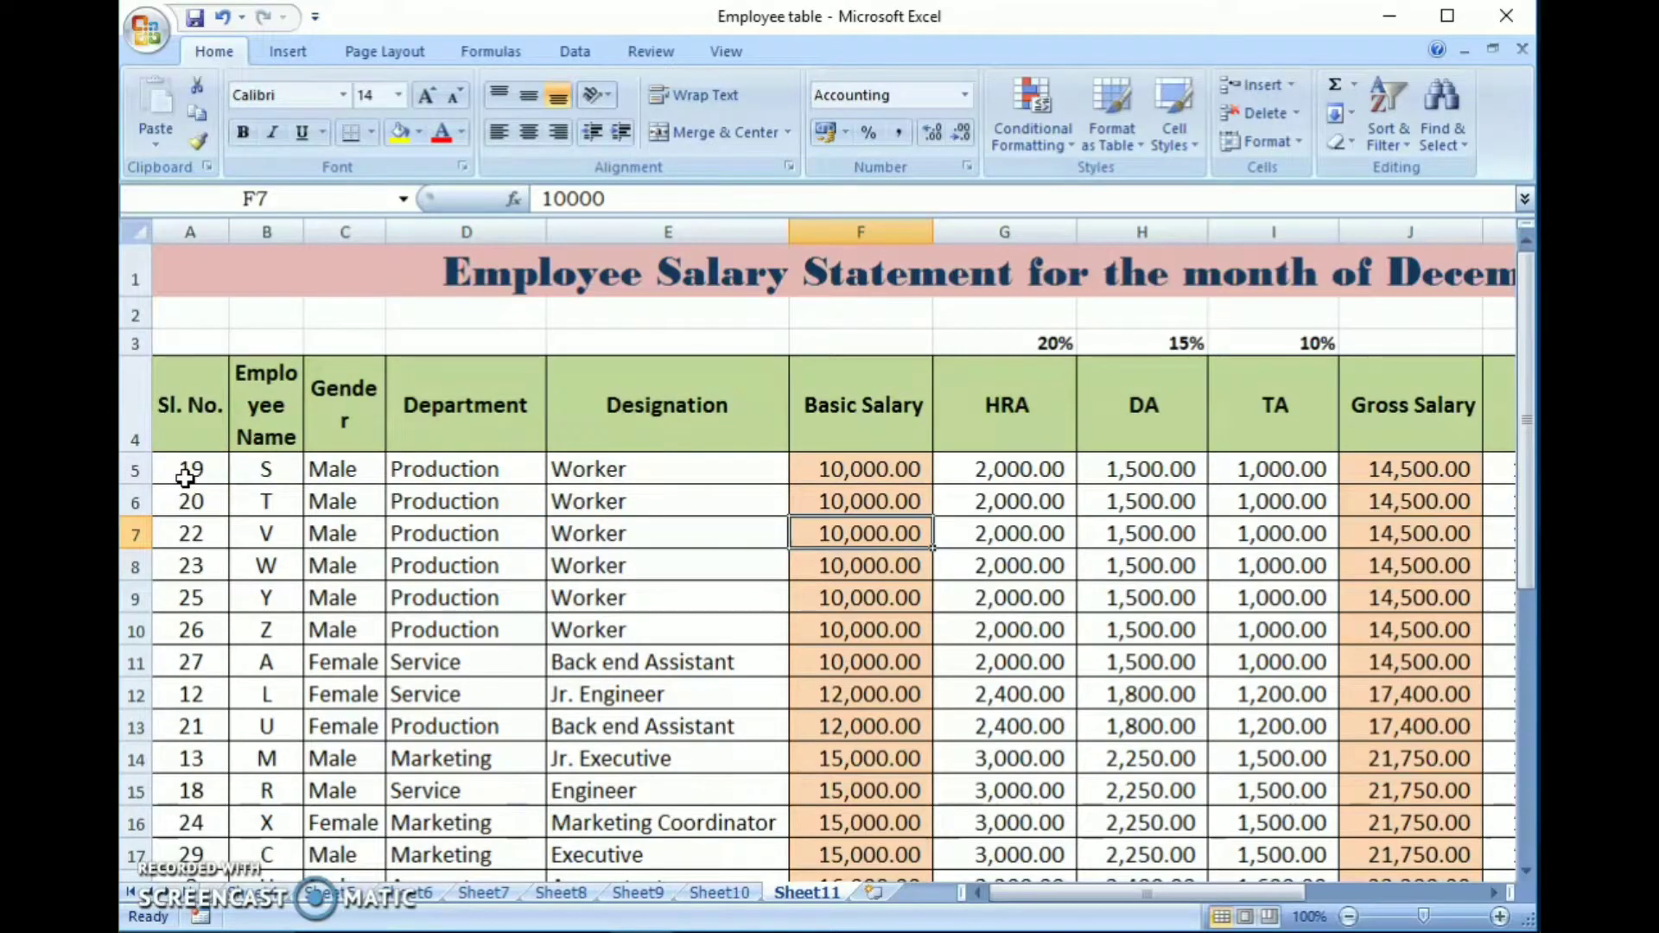
click(865, 482)
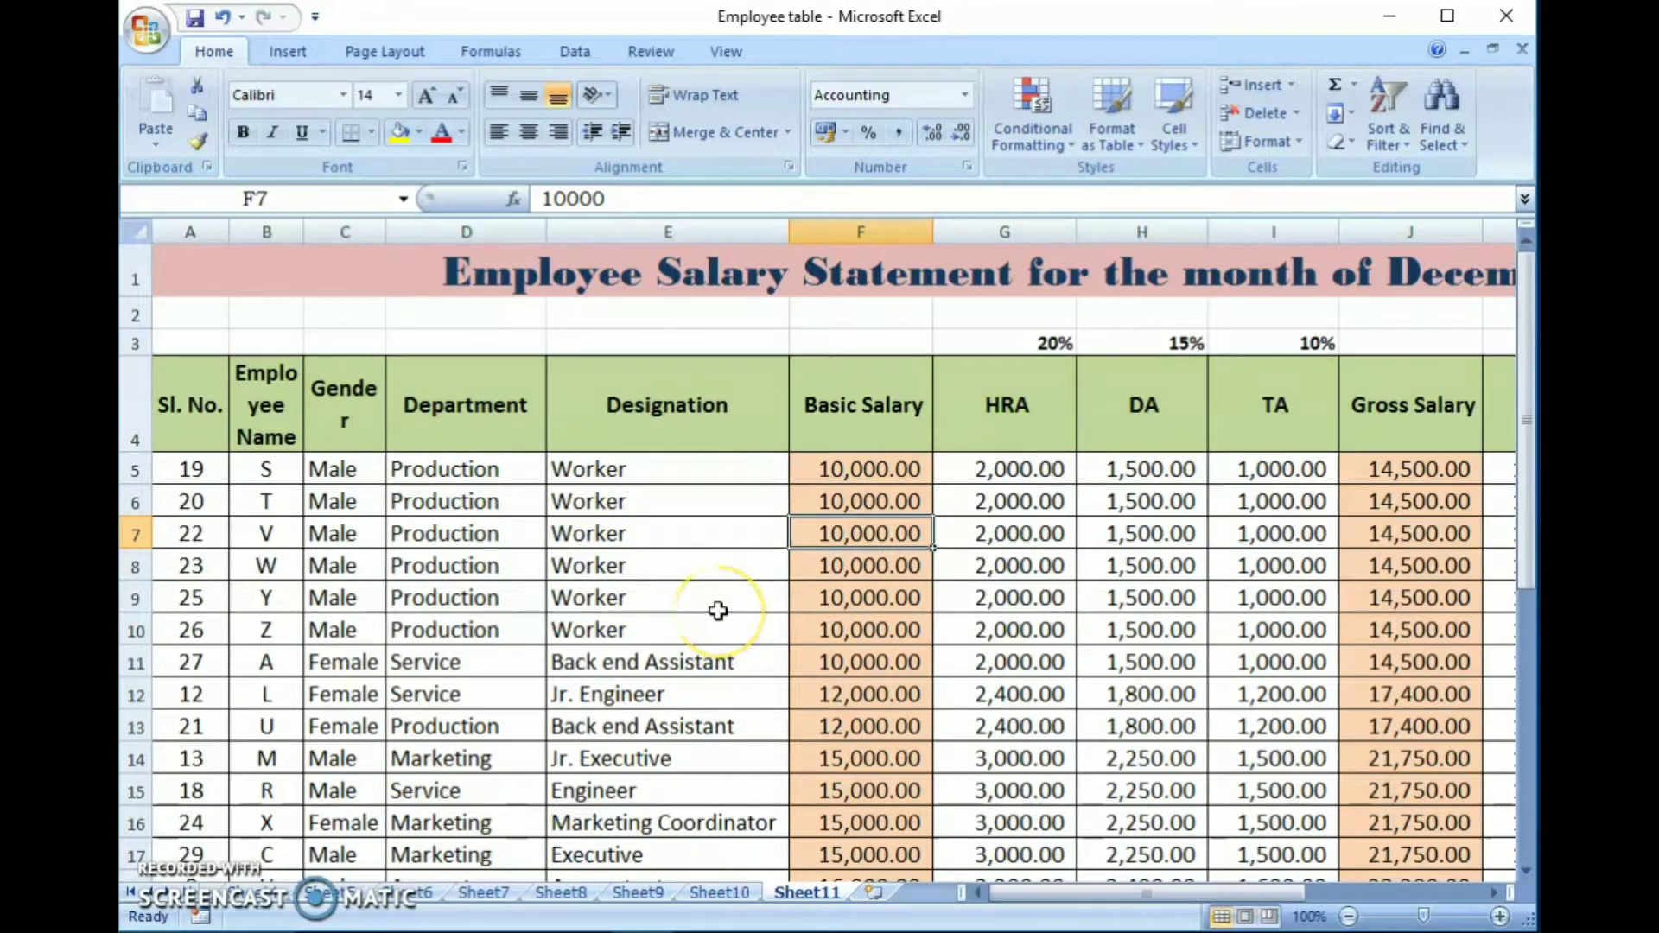
scroll(692, 587, down, 2)
scroll(259, 345, up, 2)
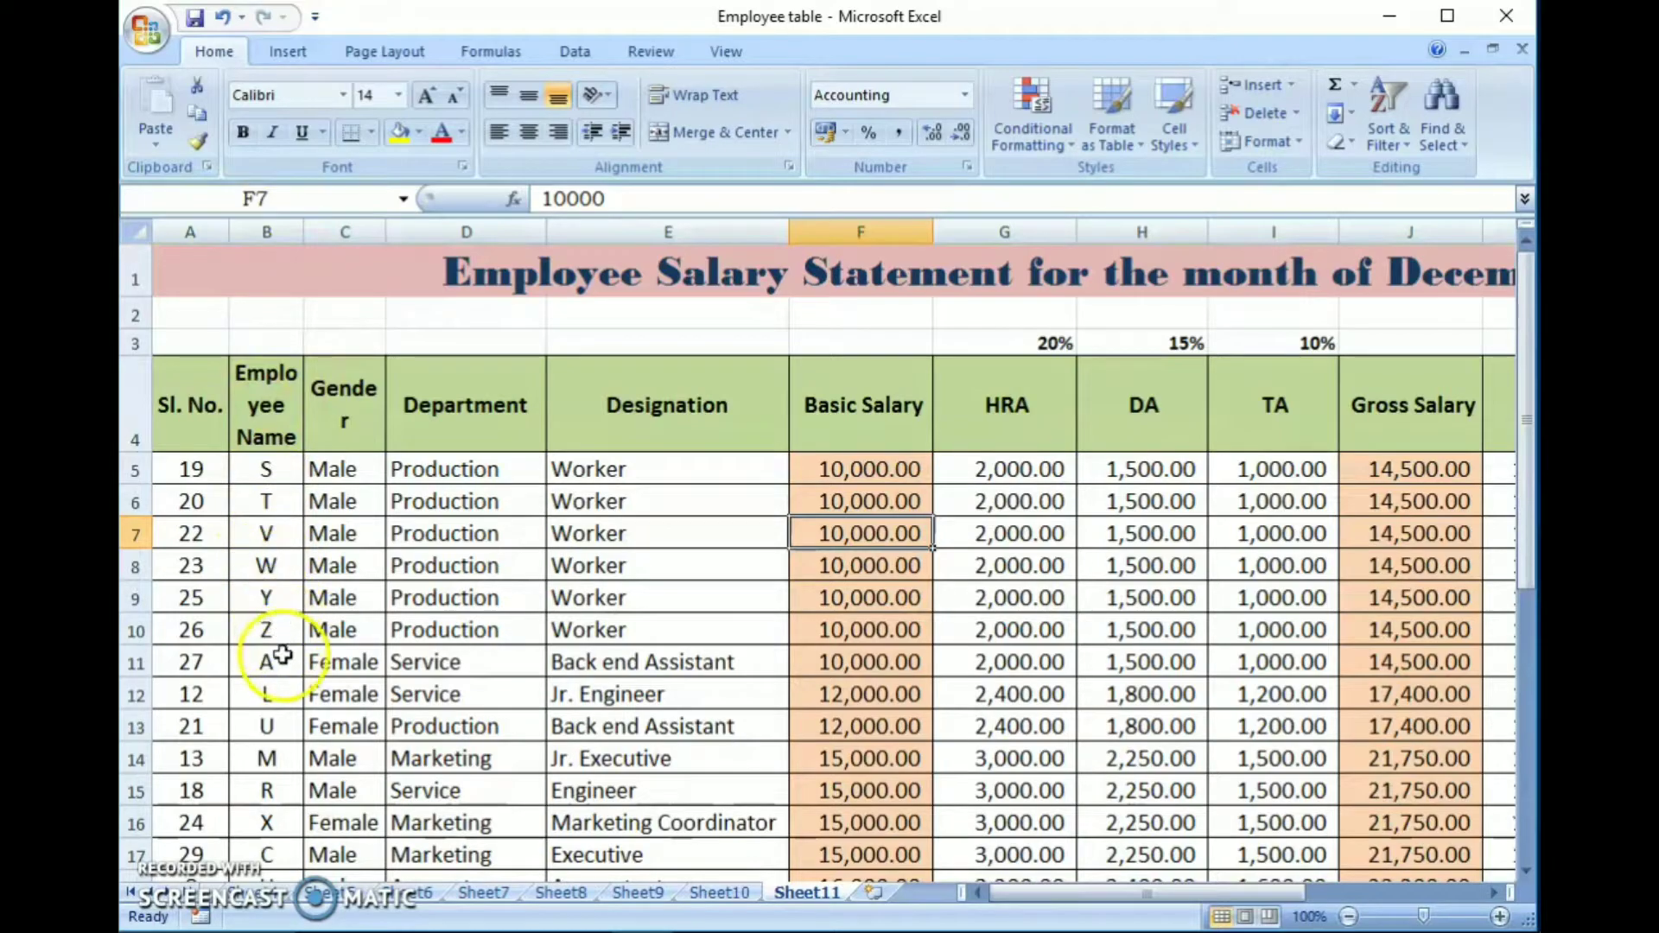
scroll(283, 655, down, 2)
scroll(283, 655, down, 3)
scroll(283, 654, down, 1)
scroll(286, 660, up, 5)
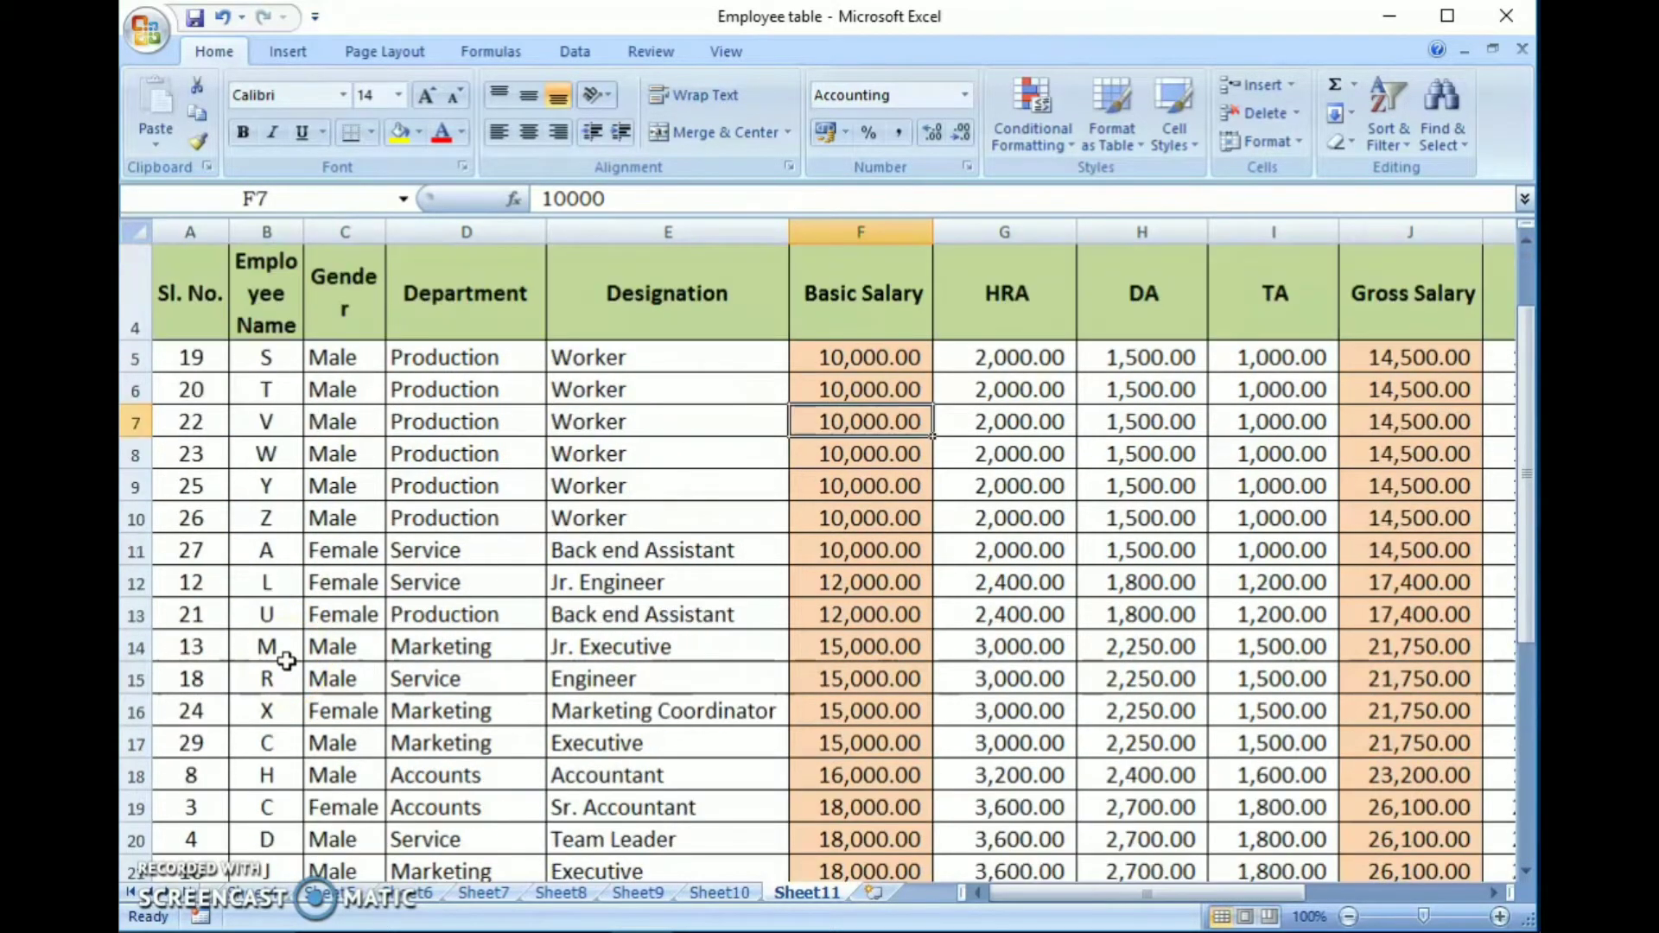
scroll(286, 660, up, 1)
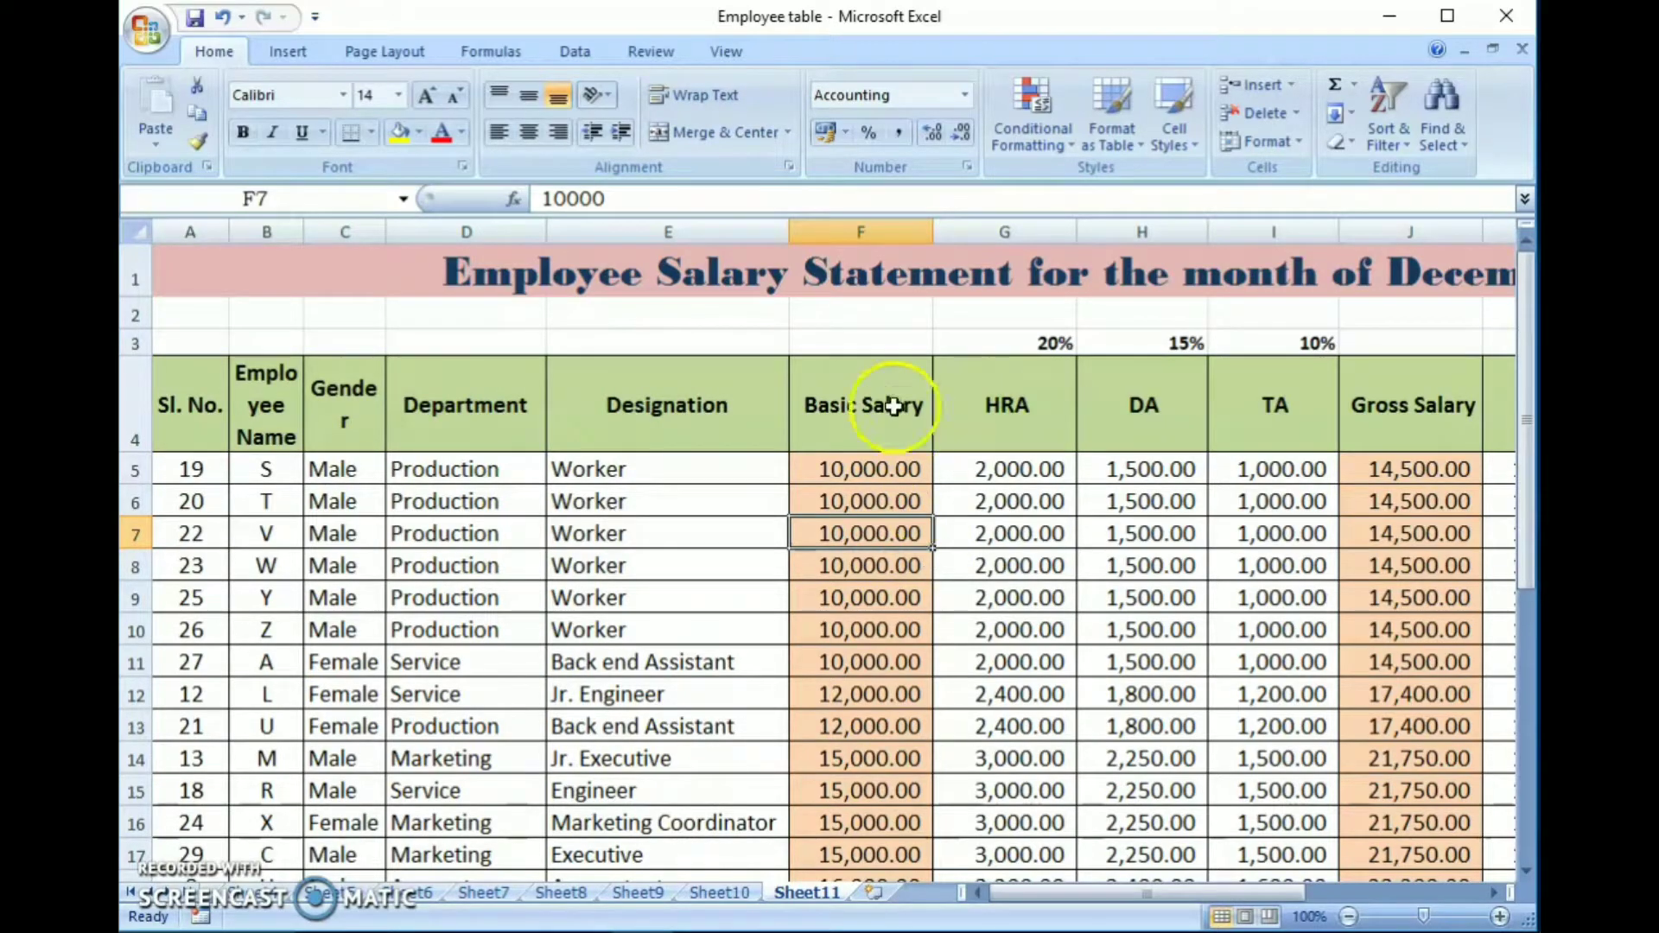
scroll(745, 531, down, 2)
scroll(747, 533, up, 2)
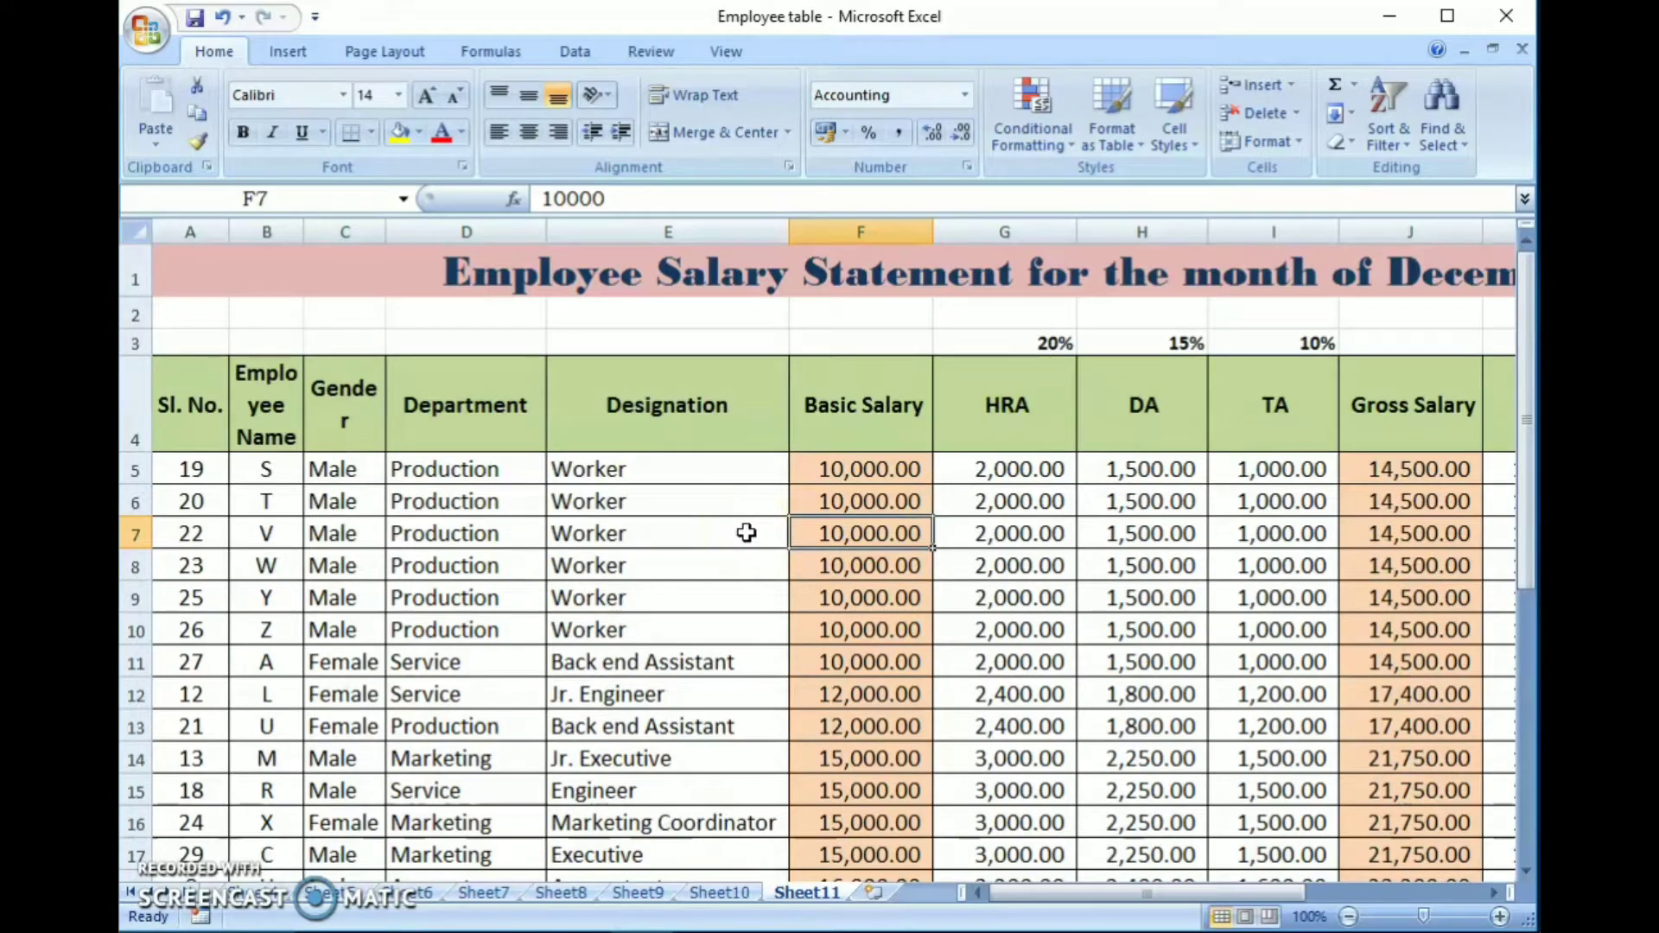
key(ctrl+z)
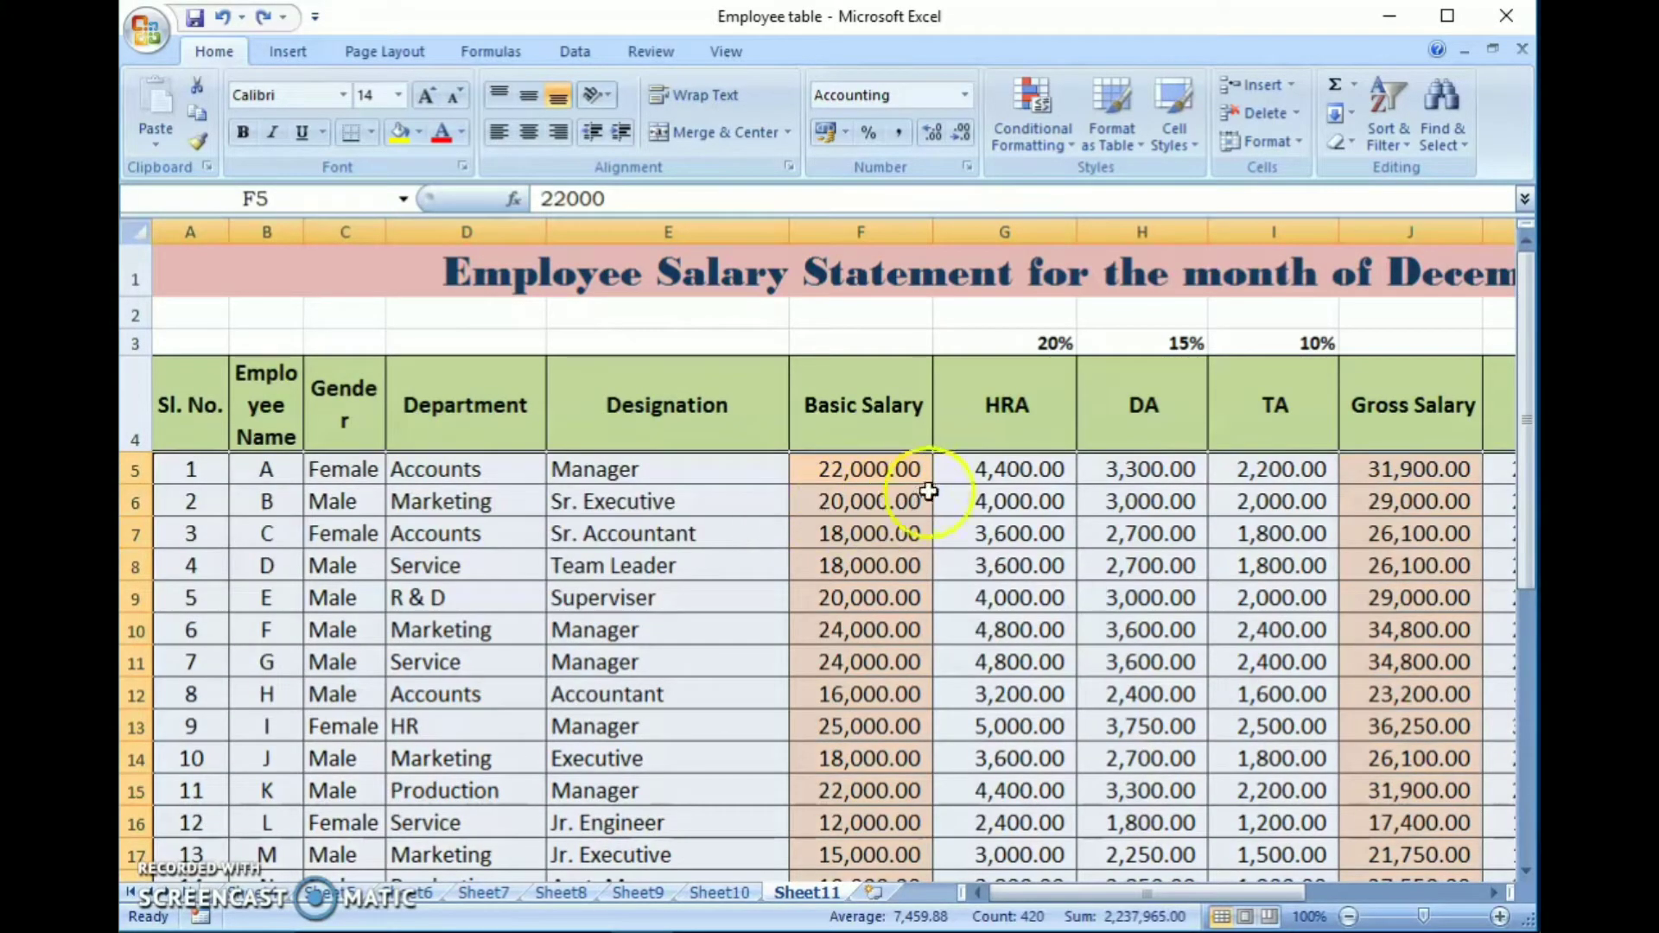
- Sort Sheet11's J5:J34 Gross Salary values largest to smallest with Expand the selection
click(924, 499)
scroll(1388, 430, down, 1)
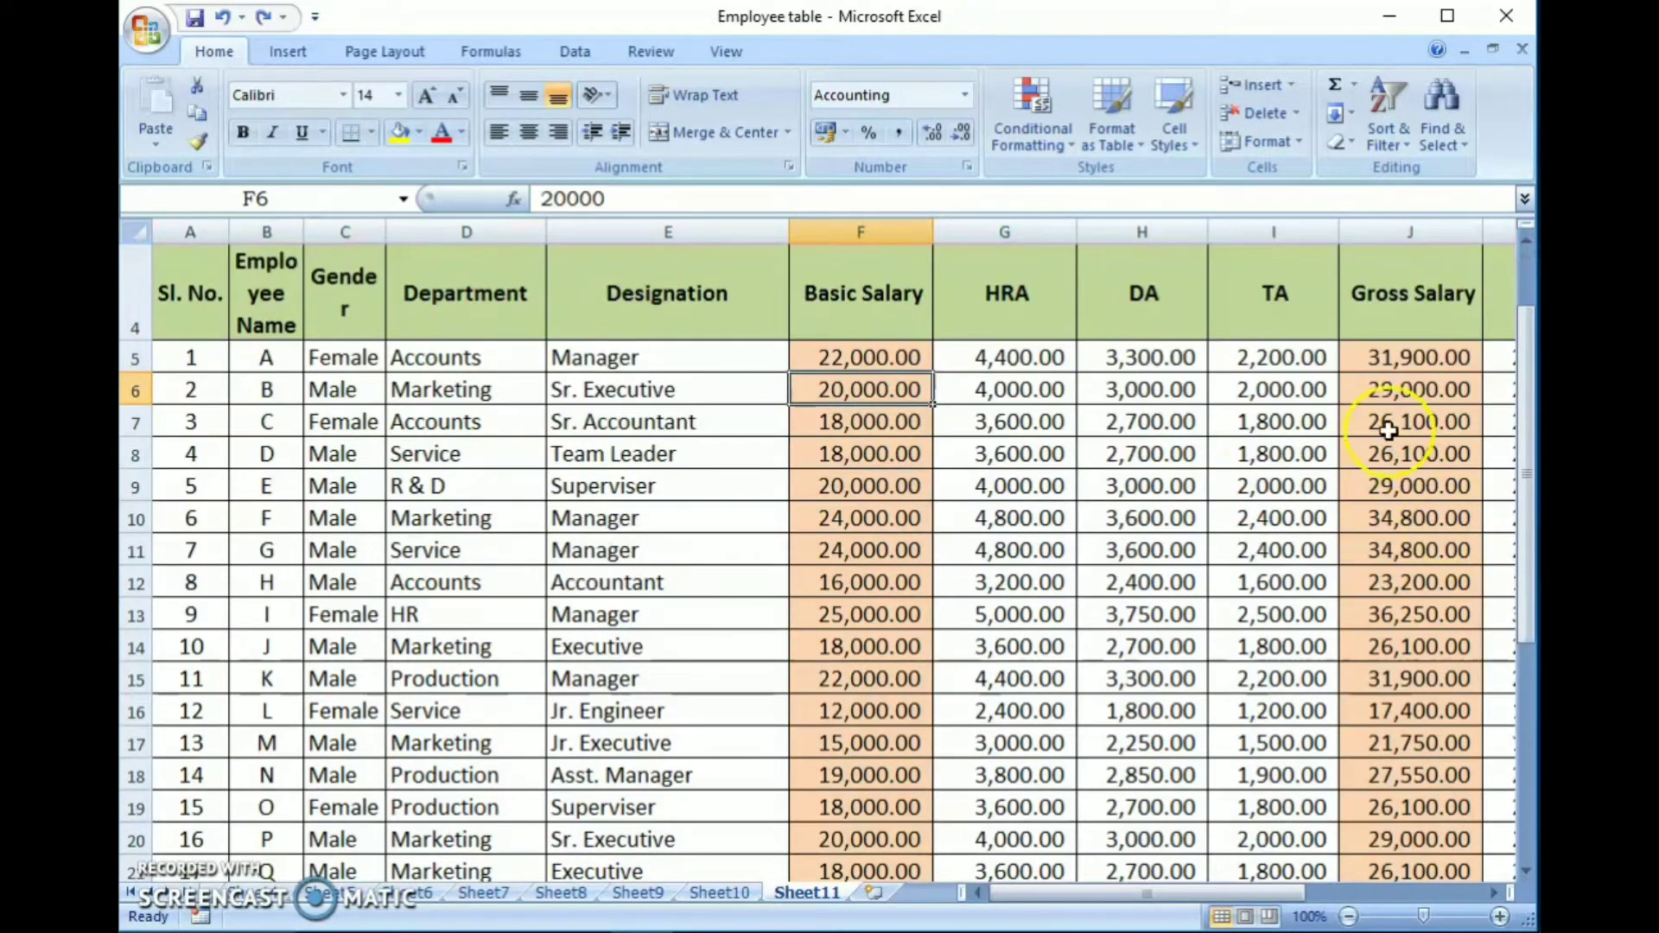
drag(1413, 355, 1385, 891)
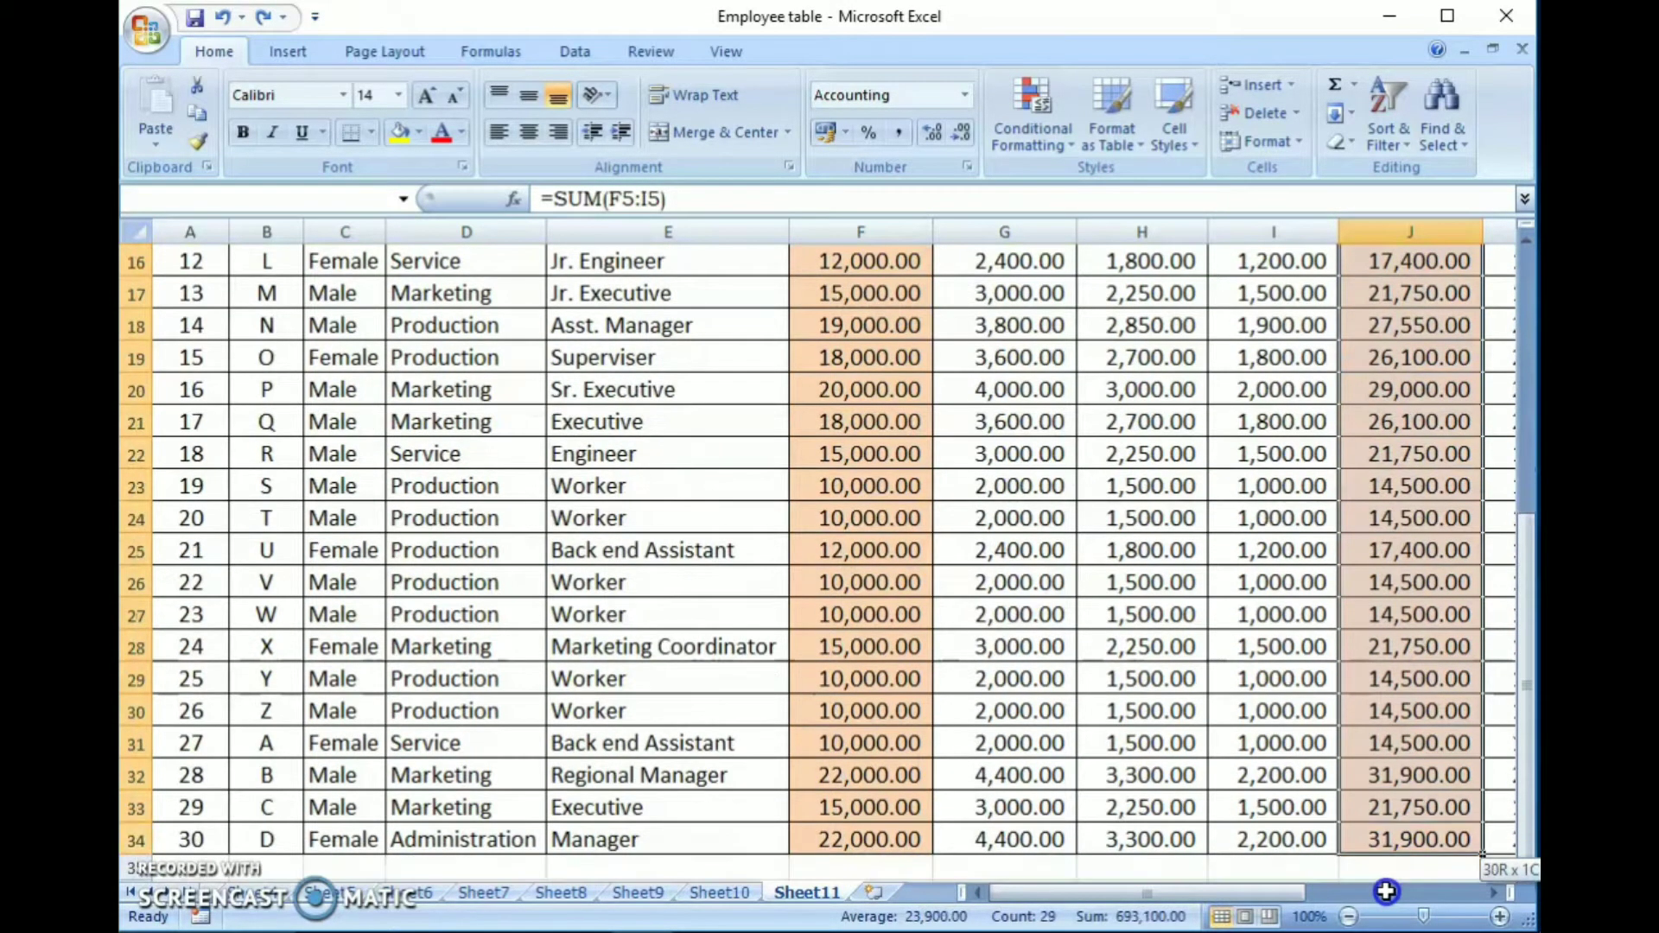
drag(1384, 890, 1385, 850)
click(1406, 133)
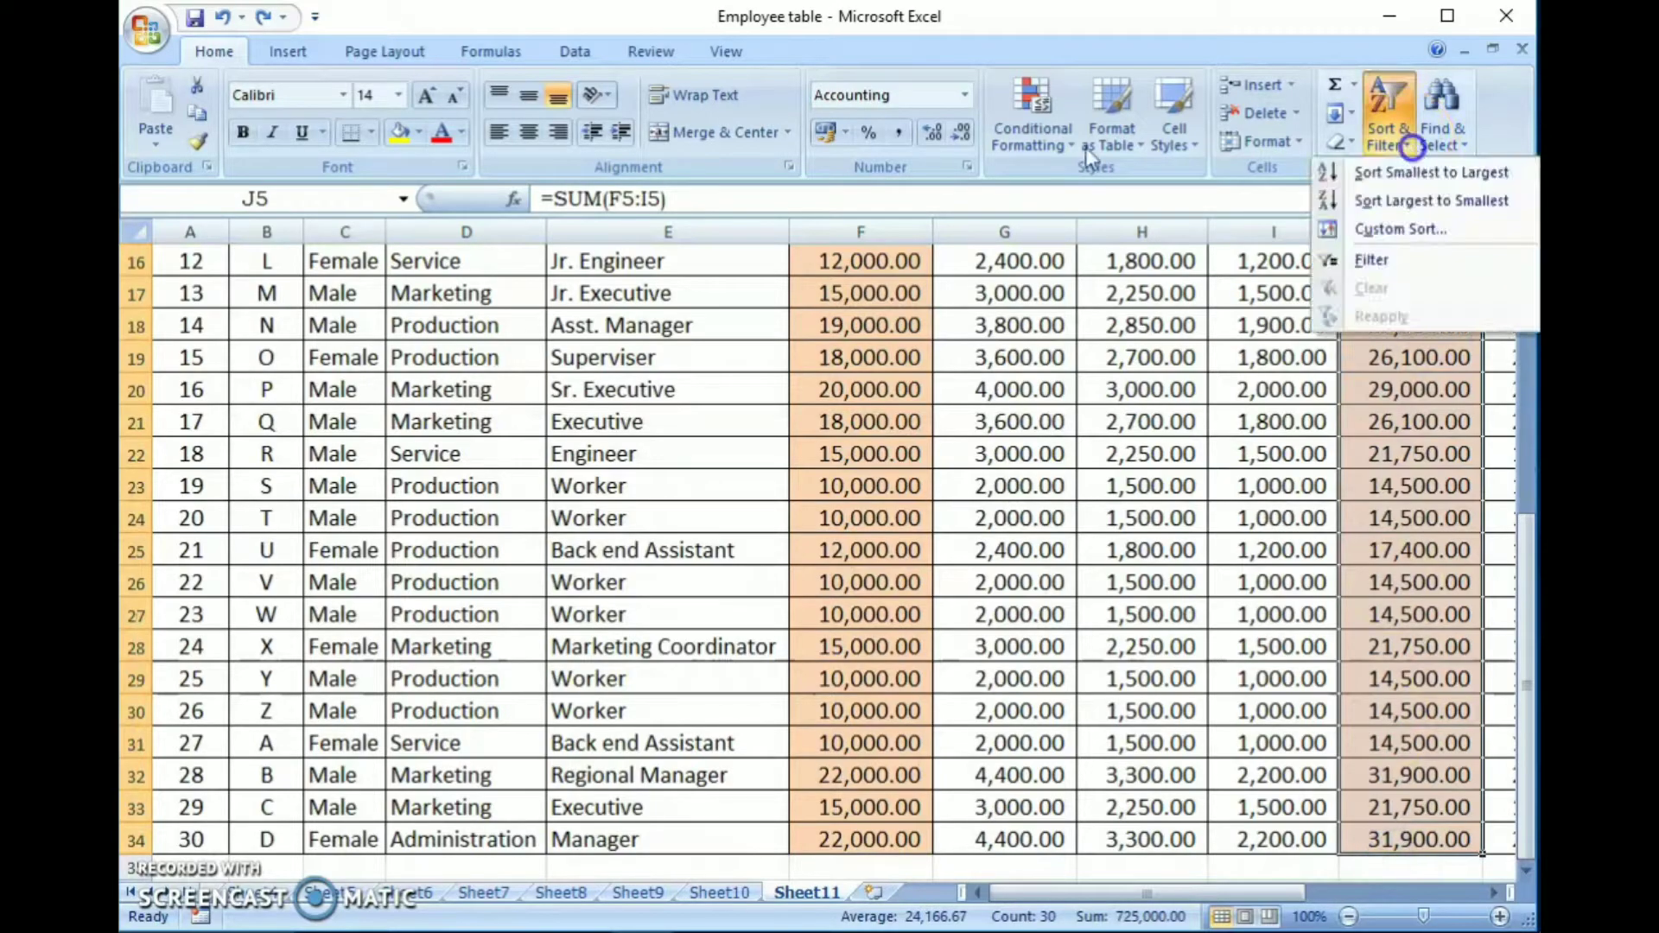
click(1412, 204)
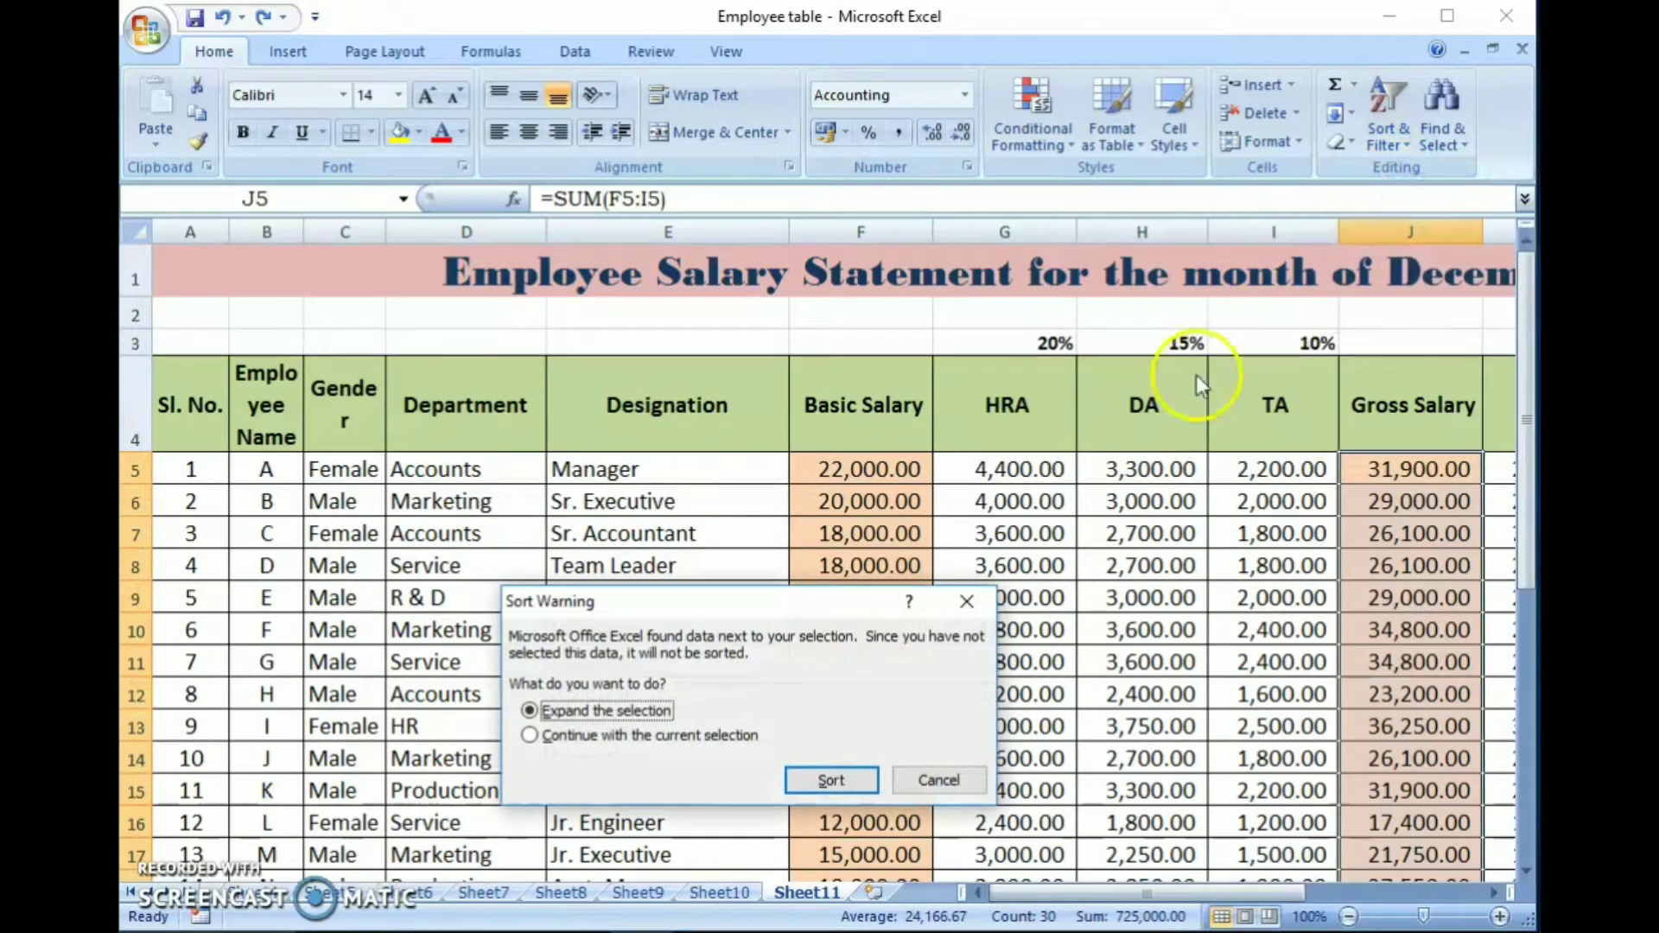
click(828, 779)
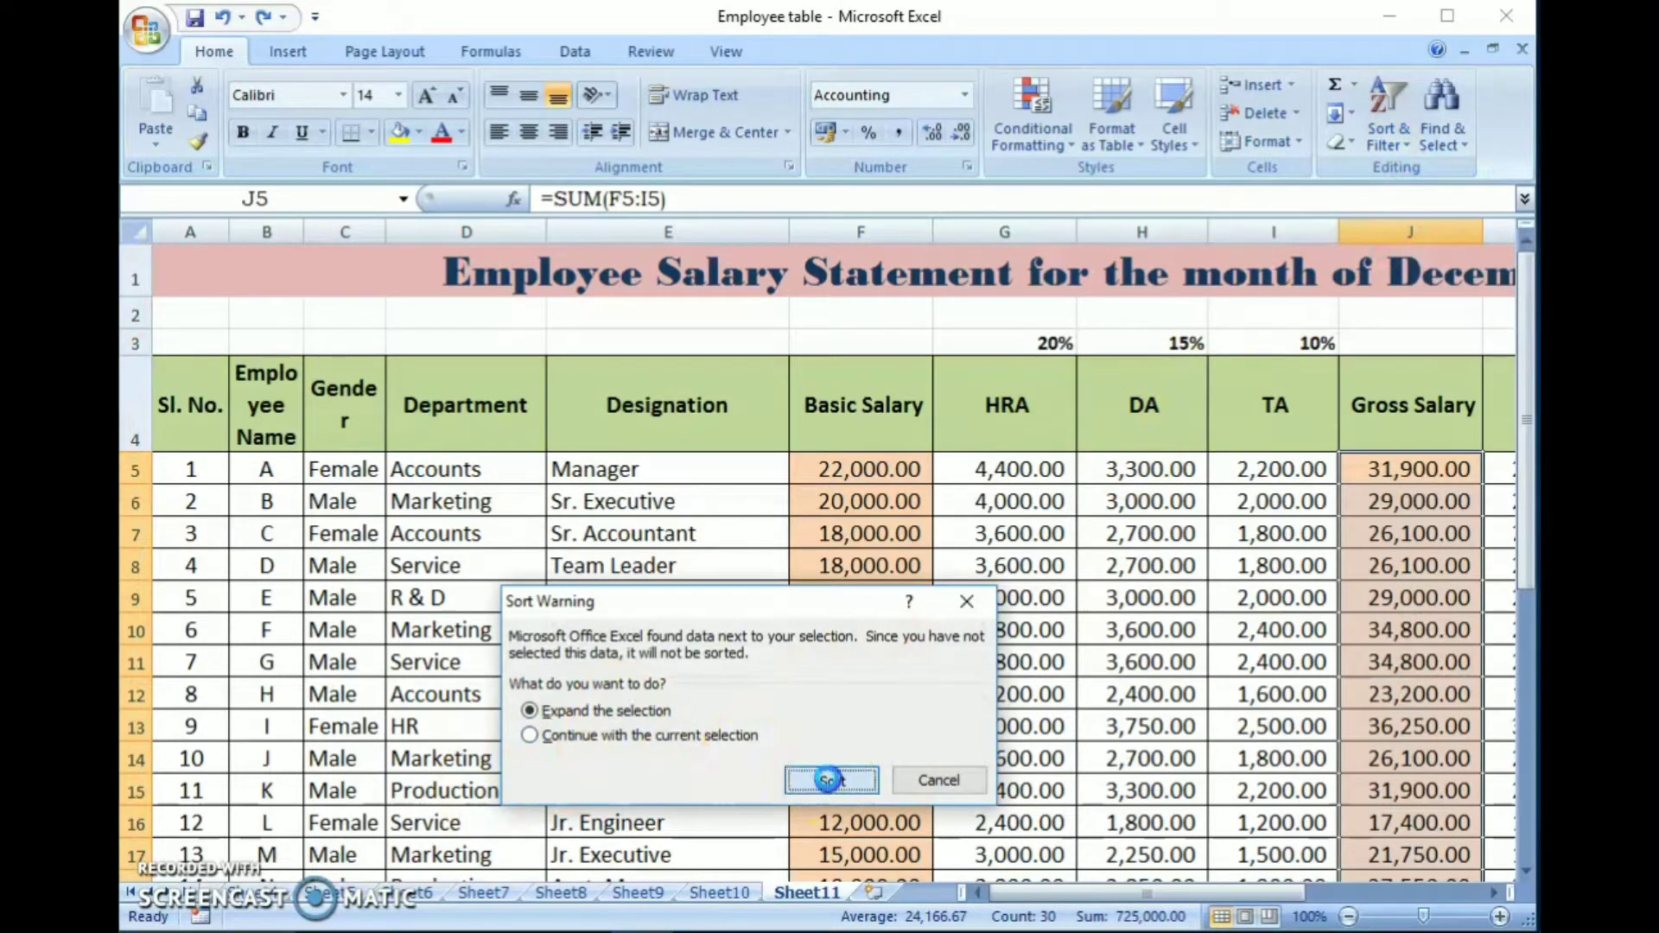
click(728, 627)
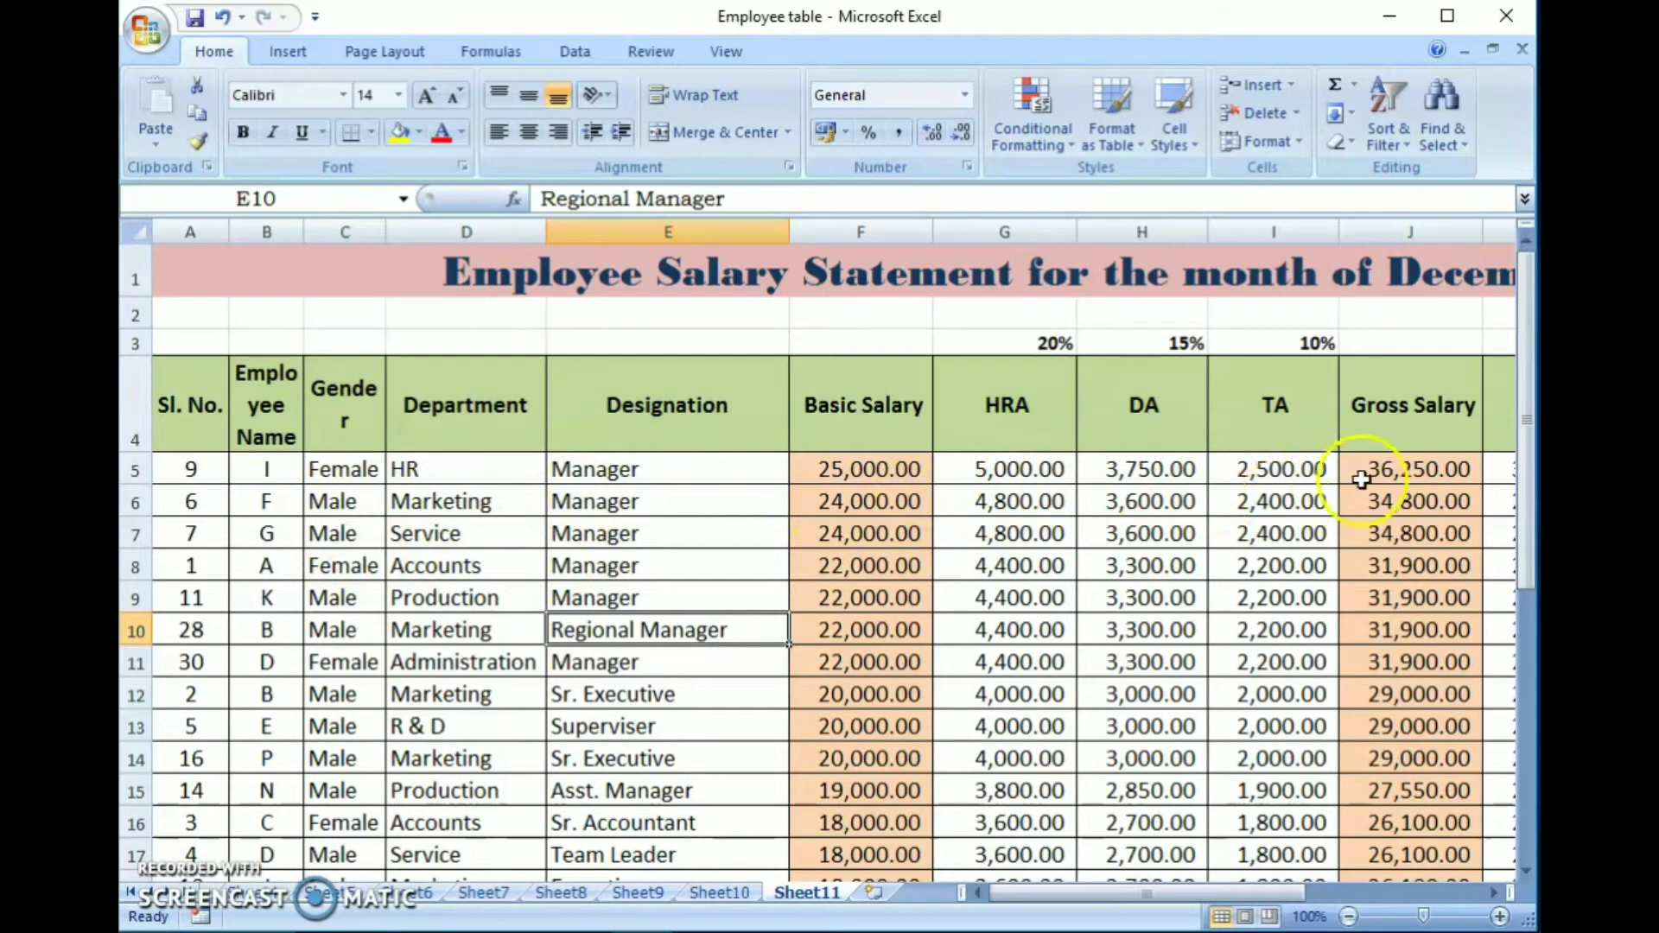
- Inspect the Gross Salary formula in J5 and the gross salary total in the last row
scroll(1390, 579, down, 2)
scroll(1395, 583, down, 4)
scroll(1400, 589, down, 1)
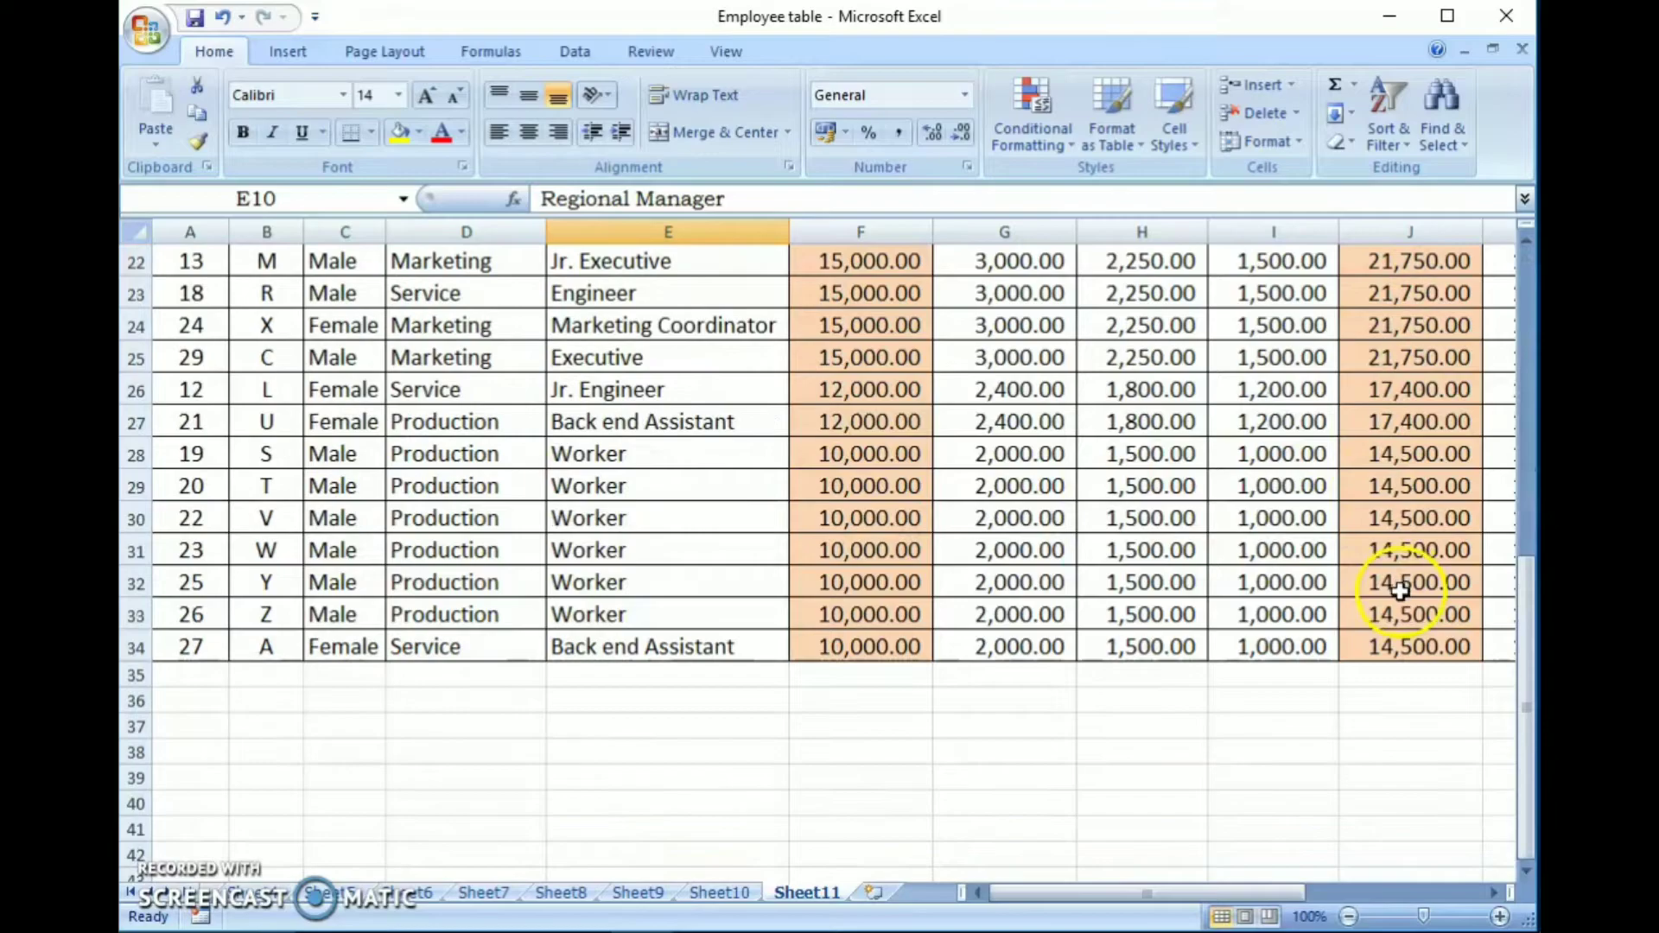
scroll(1393, 644, up, 5)
scroll(1393, 645, up, 2)
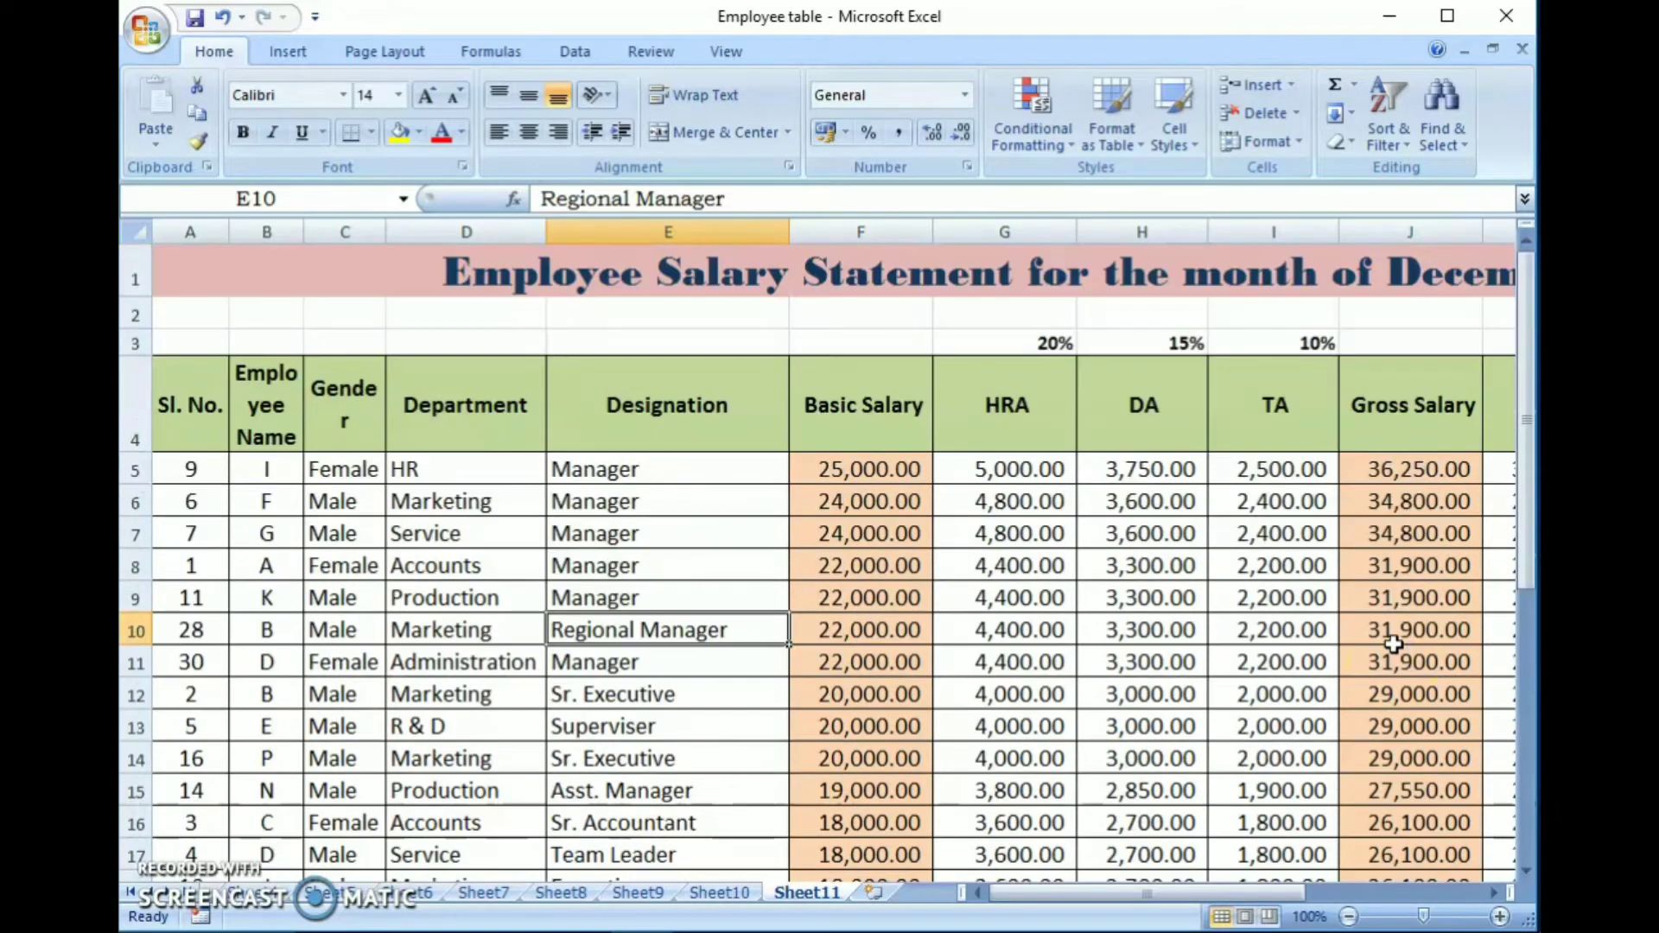
click(1413, 471)
scroll(1434, 505, down, 1)
scroll(1417, 552, down, 5)
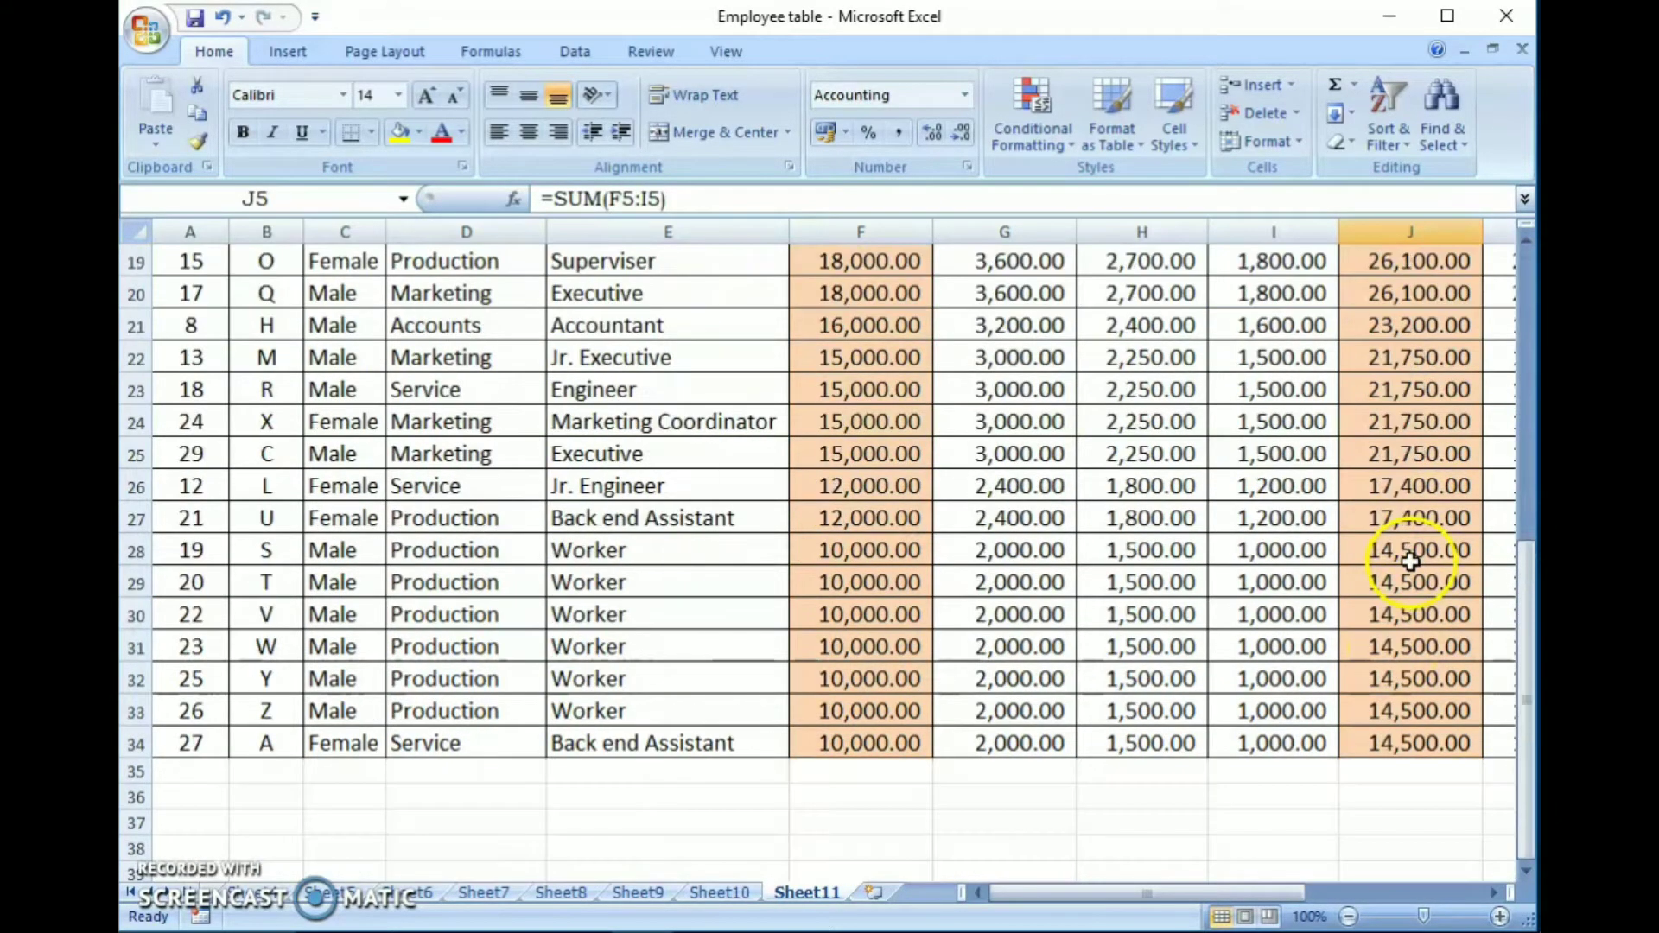
scroll(1375, 656, down, 4)
click(1377, 354)
scroll(1373, 389, up, 6)
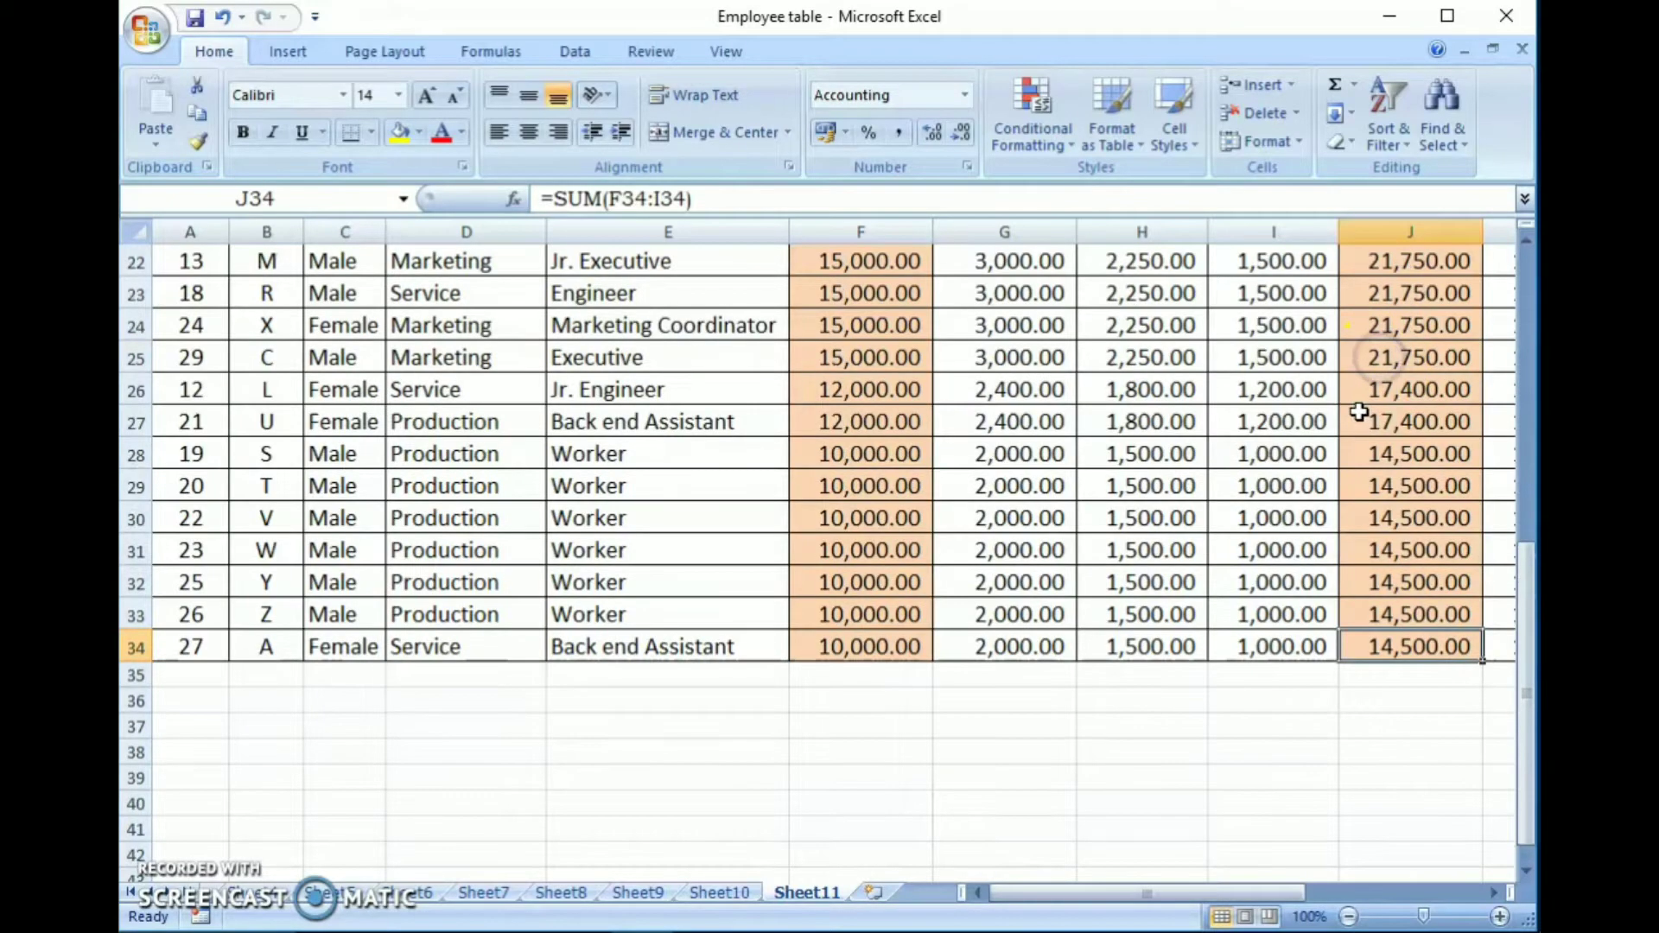
scroll(1382, 346, up, 1)
scroll(1253, 432, up, 1)
scroll(1199, 493, up, 2)
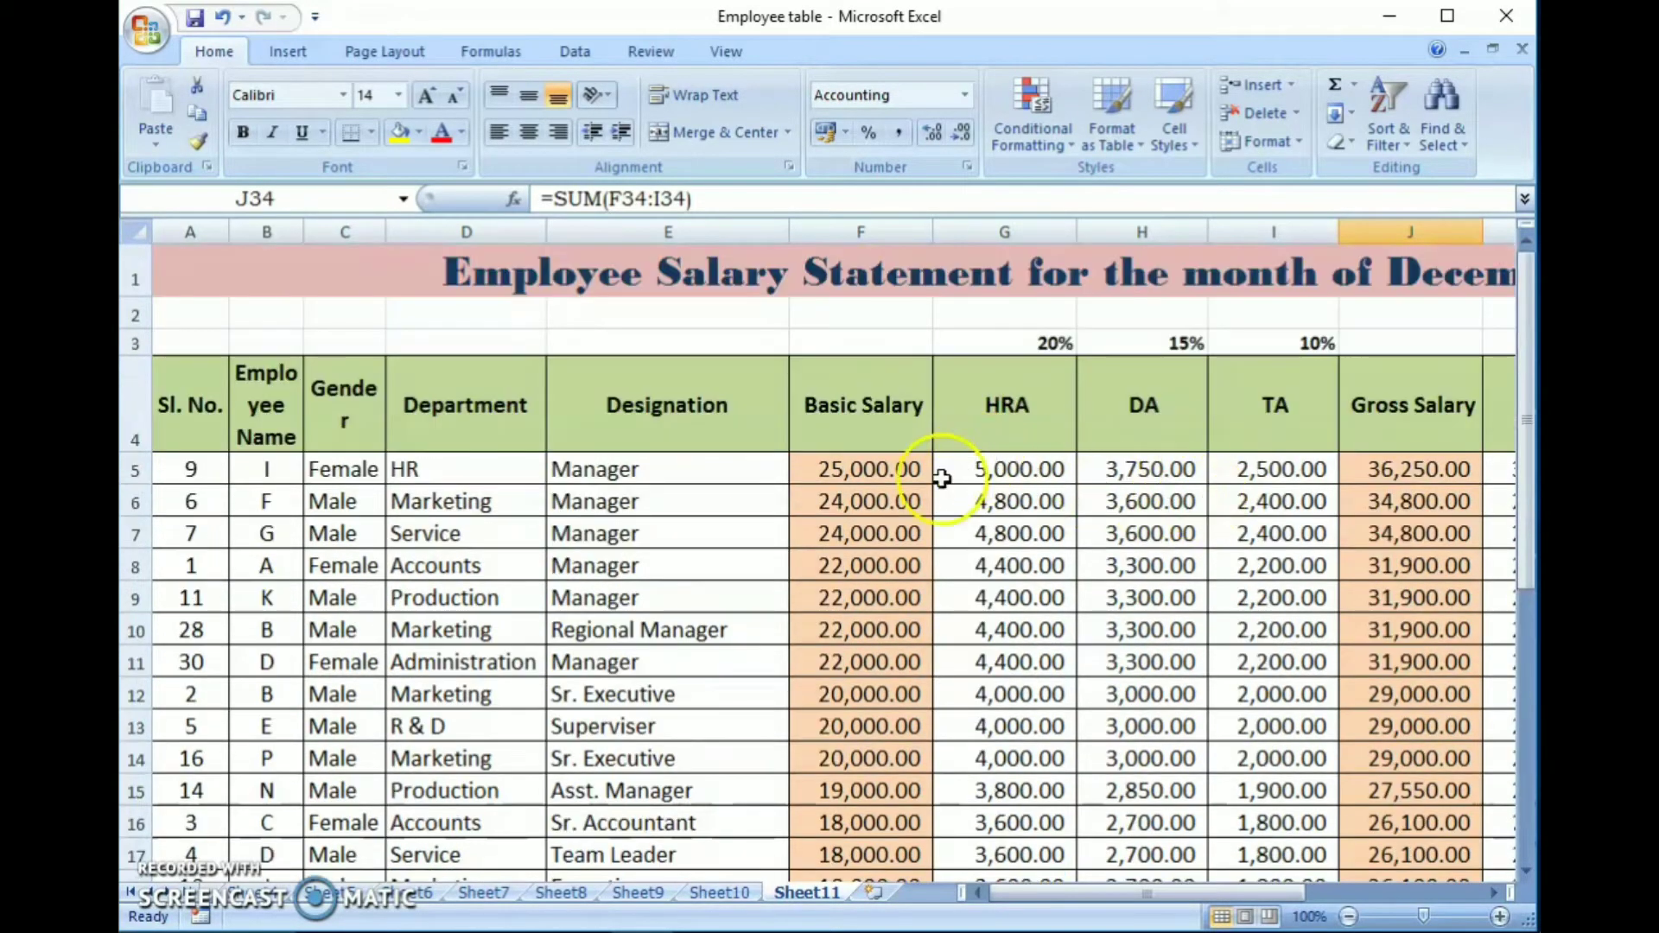
- Check the Basic Salary values in rows 5–8, then undo the descending Gross Salary sort
click(878, 475)
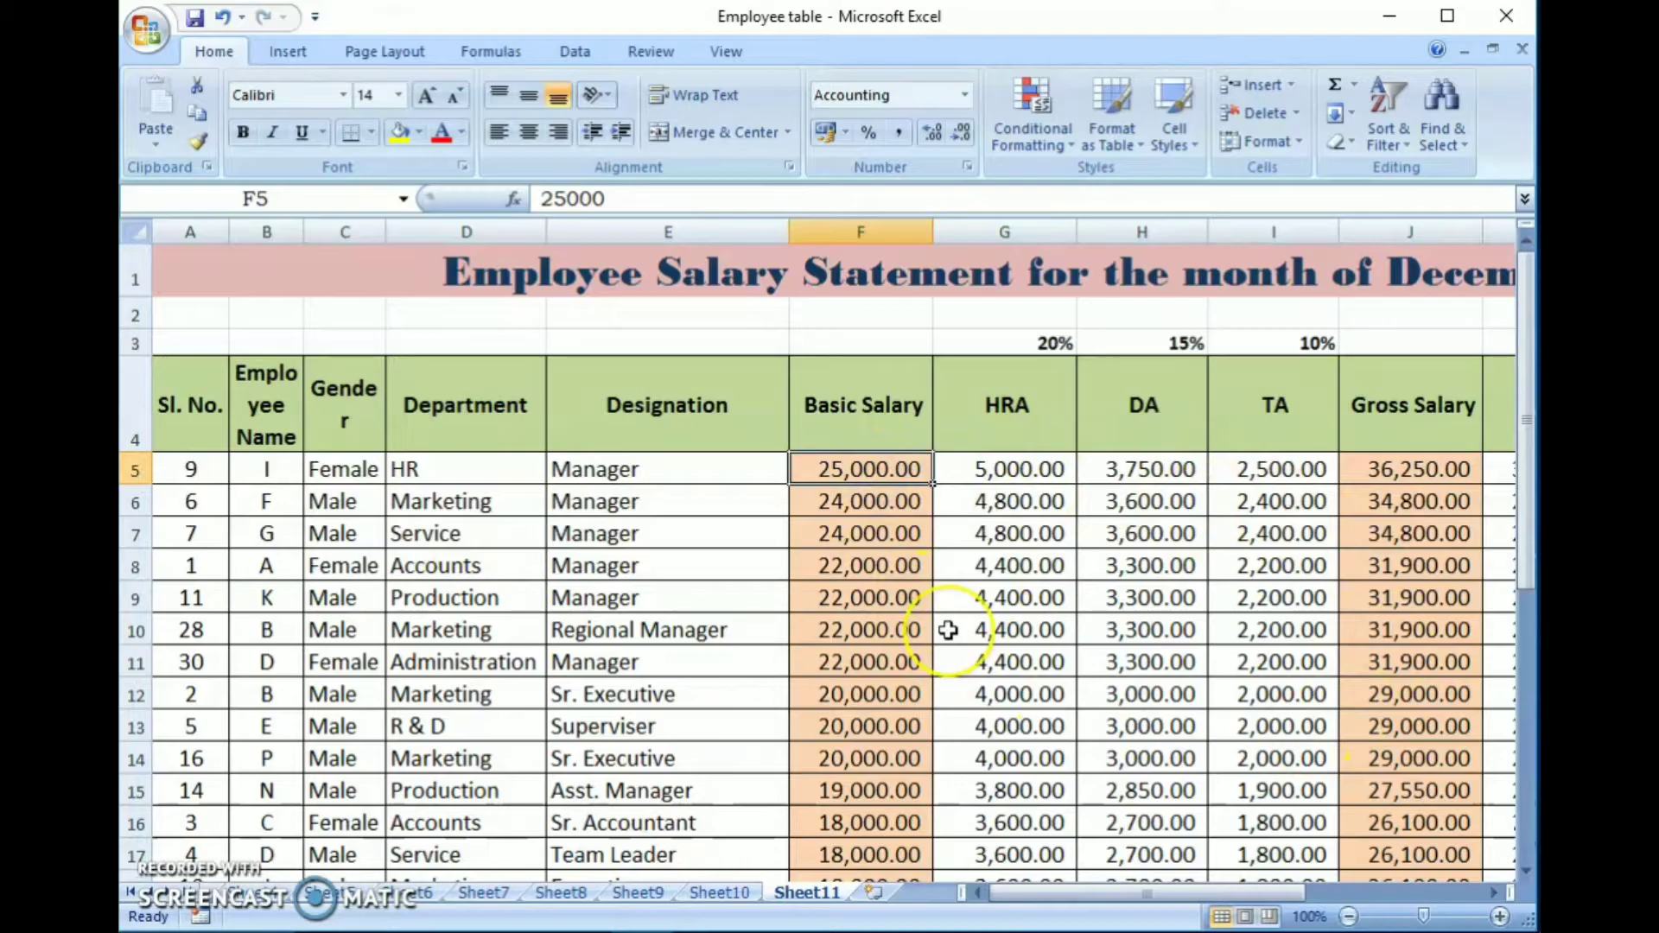
scroll(948, 630, down, 2)
scroll(947, 629, down, 6)
scroll(844, 548, up, 5)
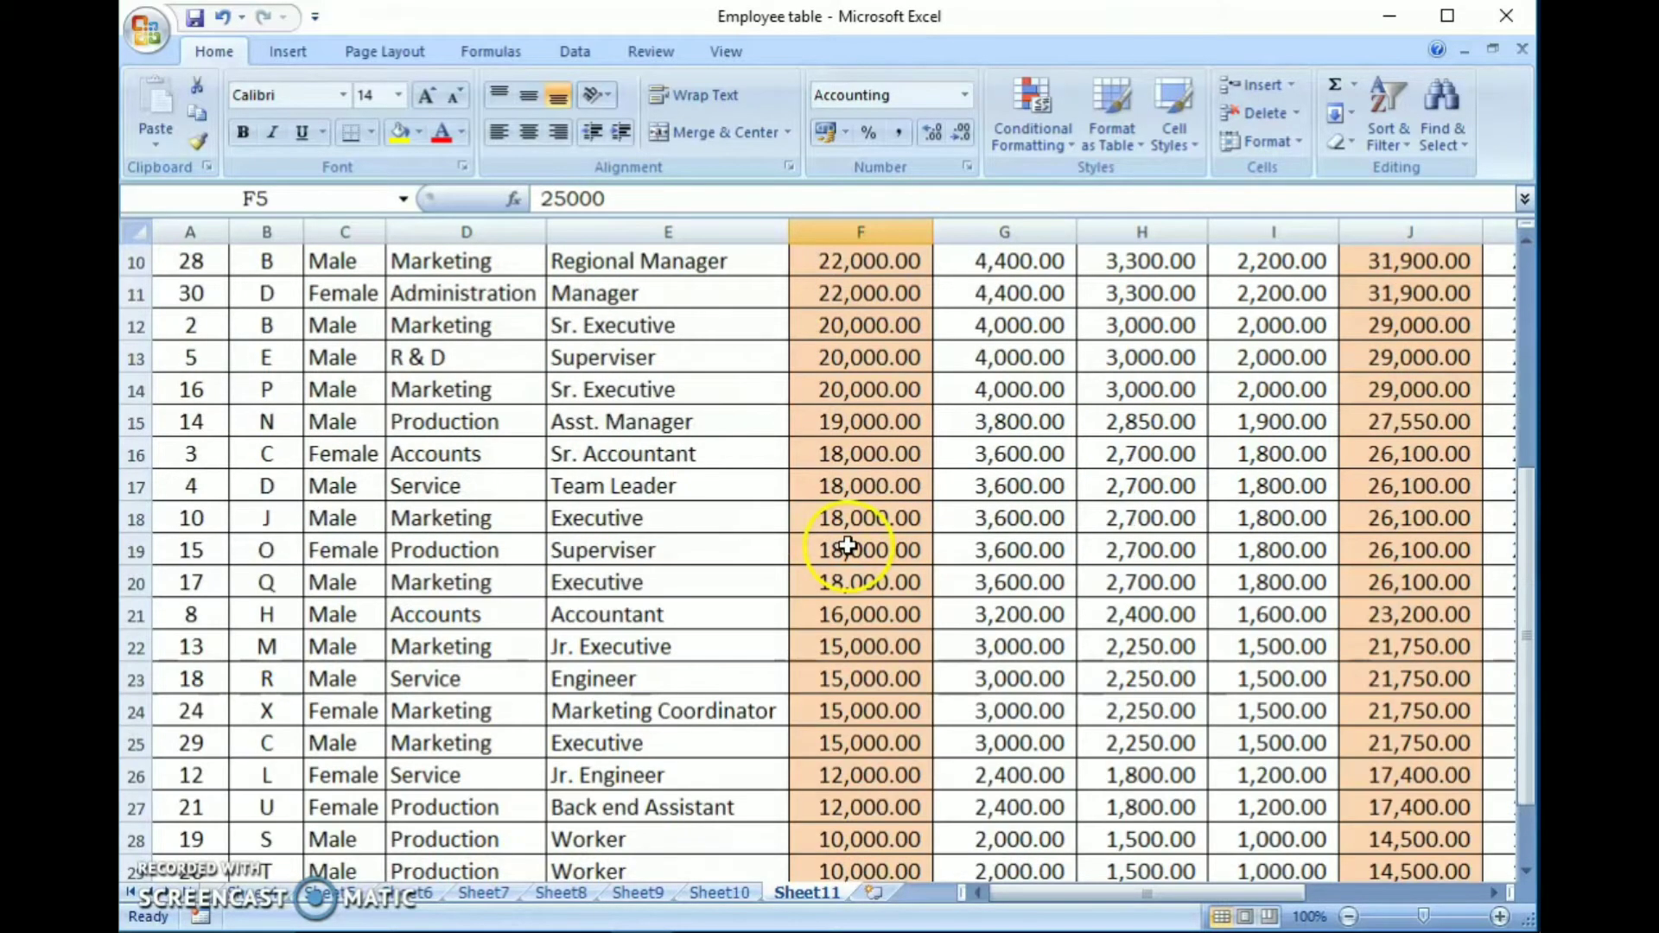
scroll(849, 544, up, 3)
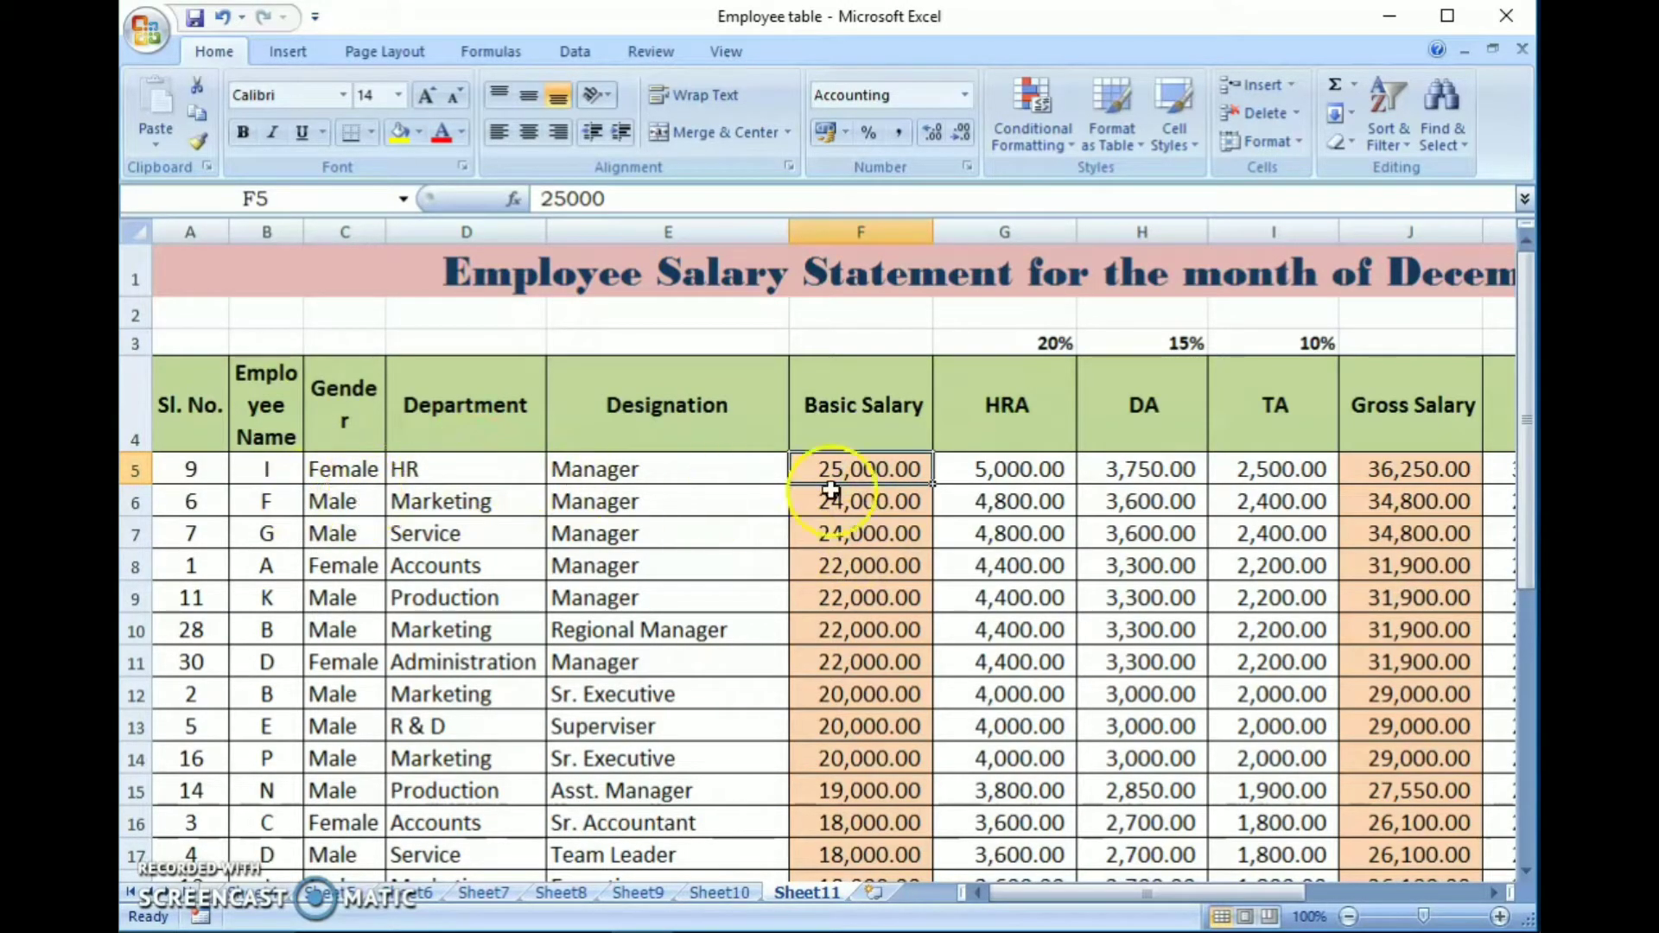
click(857, 513)
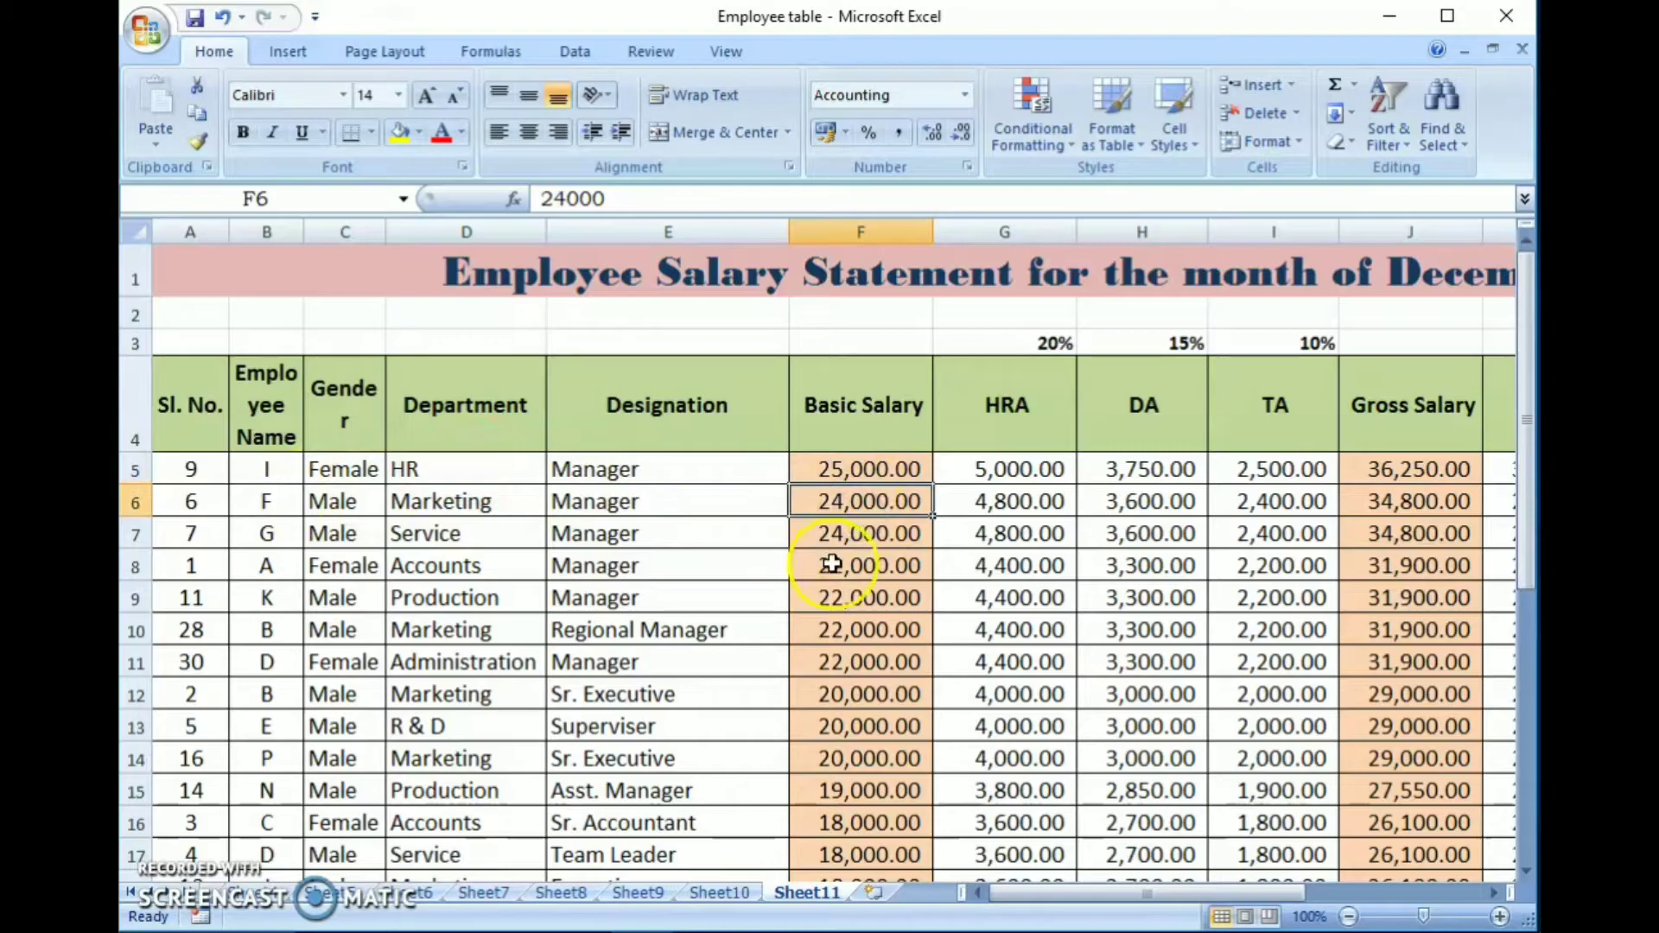
click(860, 544)
click(850, 572)
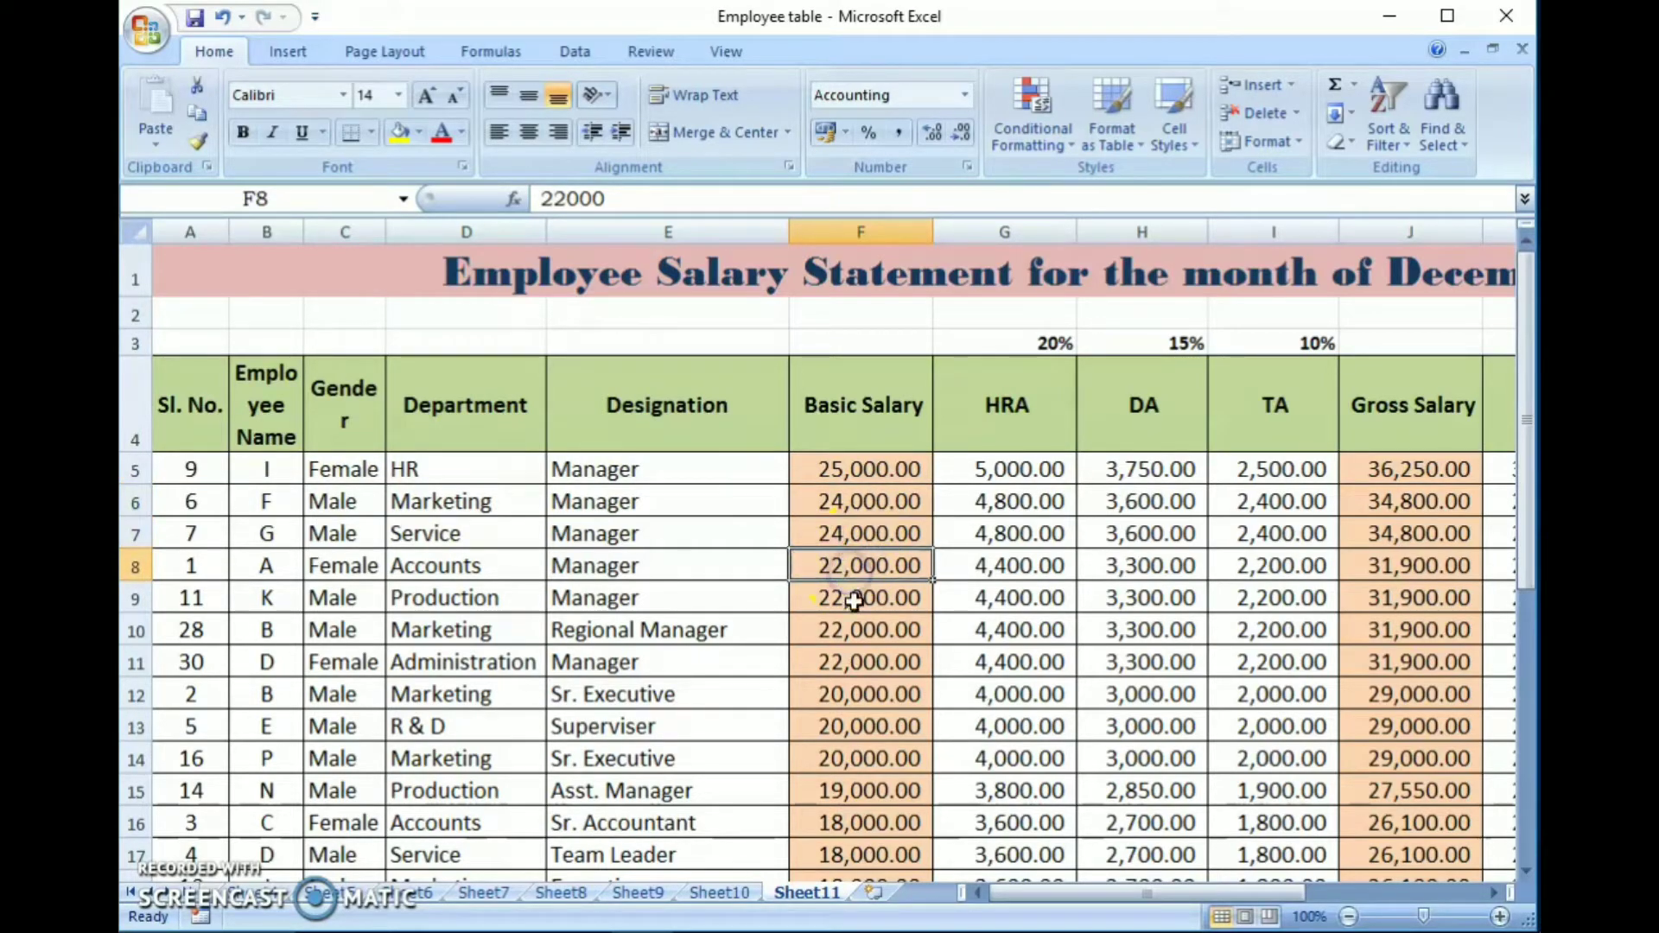
scroll(854, 602, down, 3)
scroll(854, 602, down, 4)
scroll(854, 605, up, 1)
scroll(853, 607, up, 5)
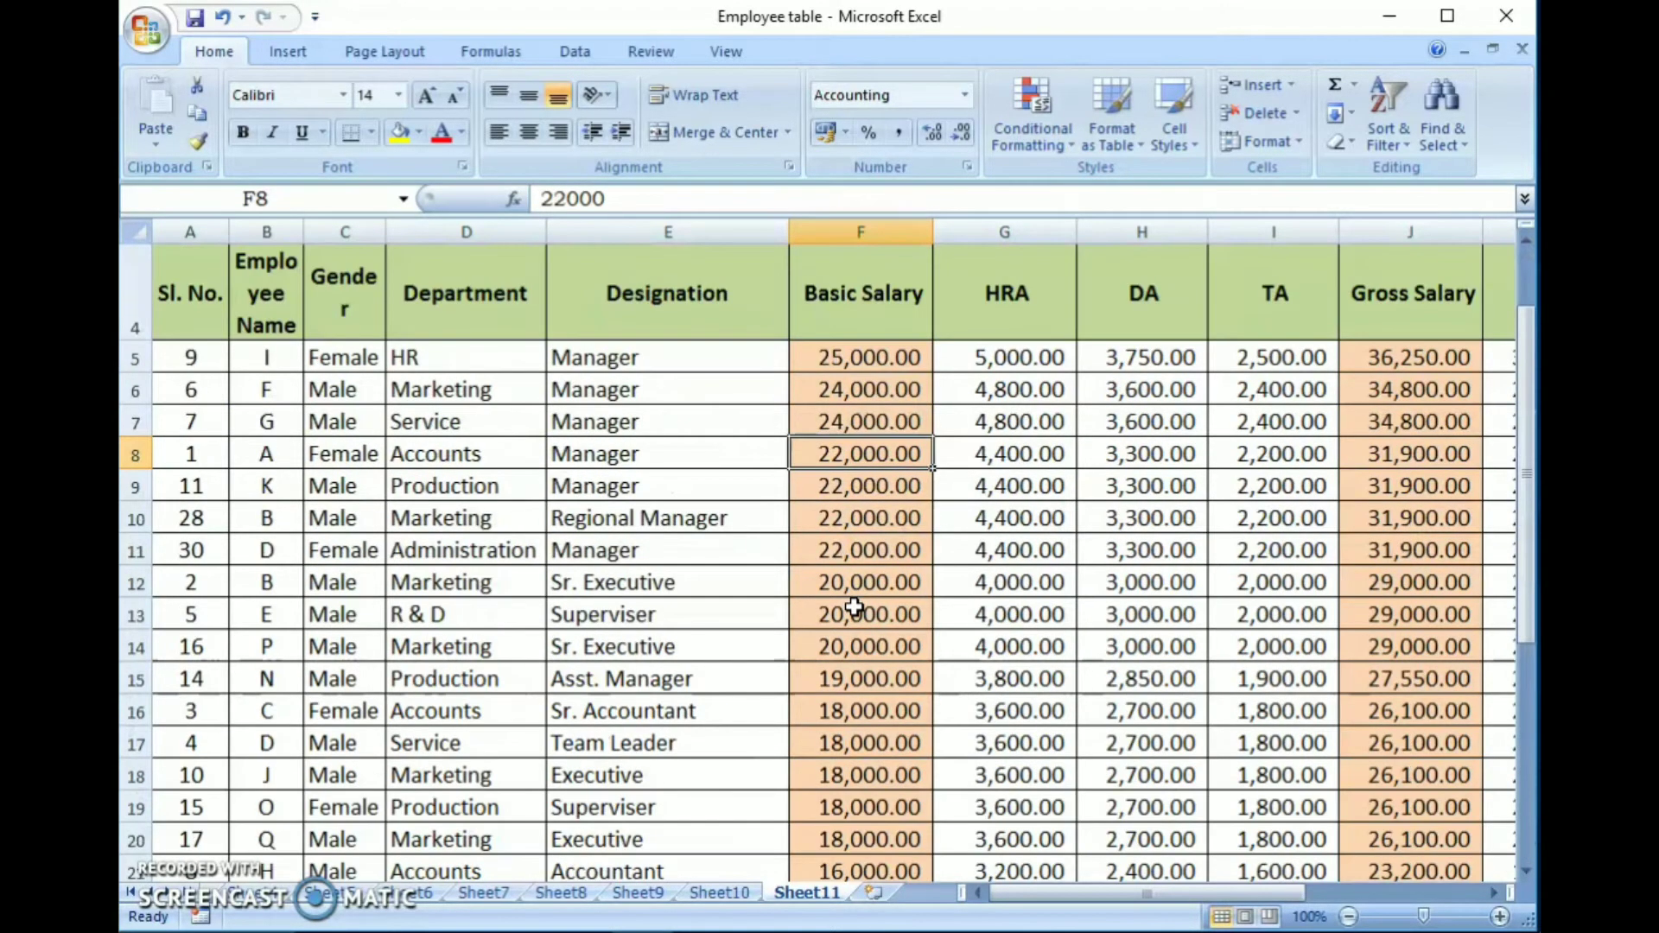
scroll(853, 607, up, 1)
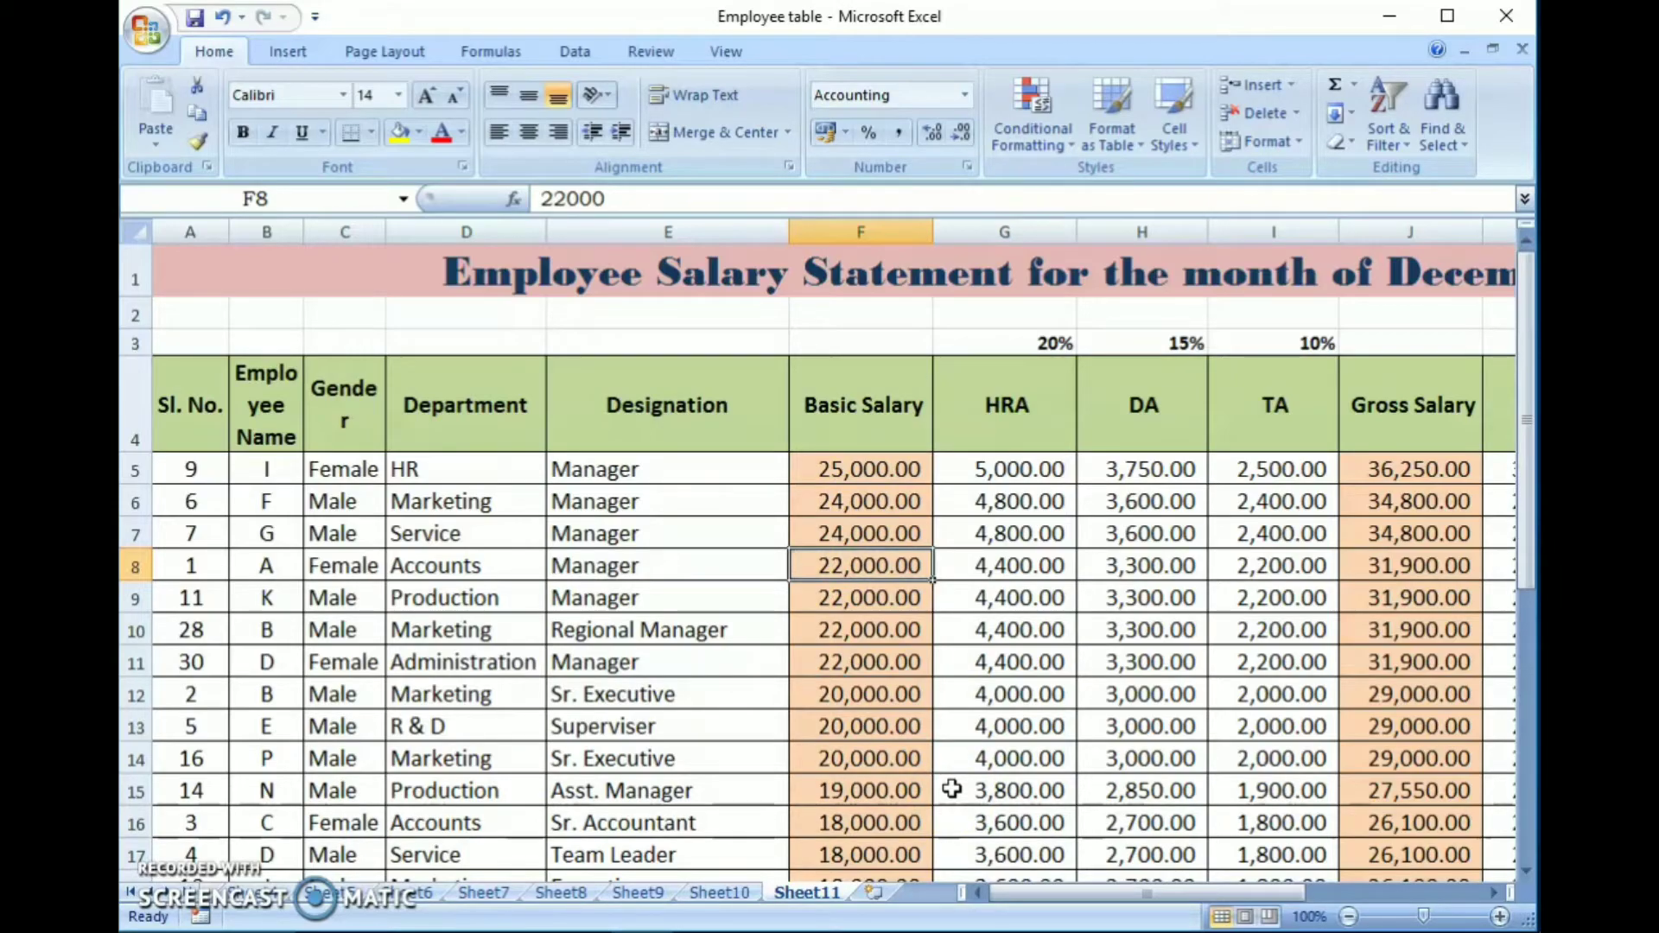
key(ctrl+z)
- Select the Department entries from row 5 down and sort A to Z with Expand the selection
click(795, 566)
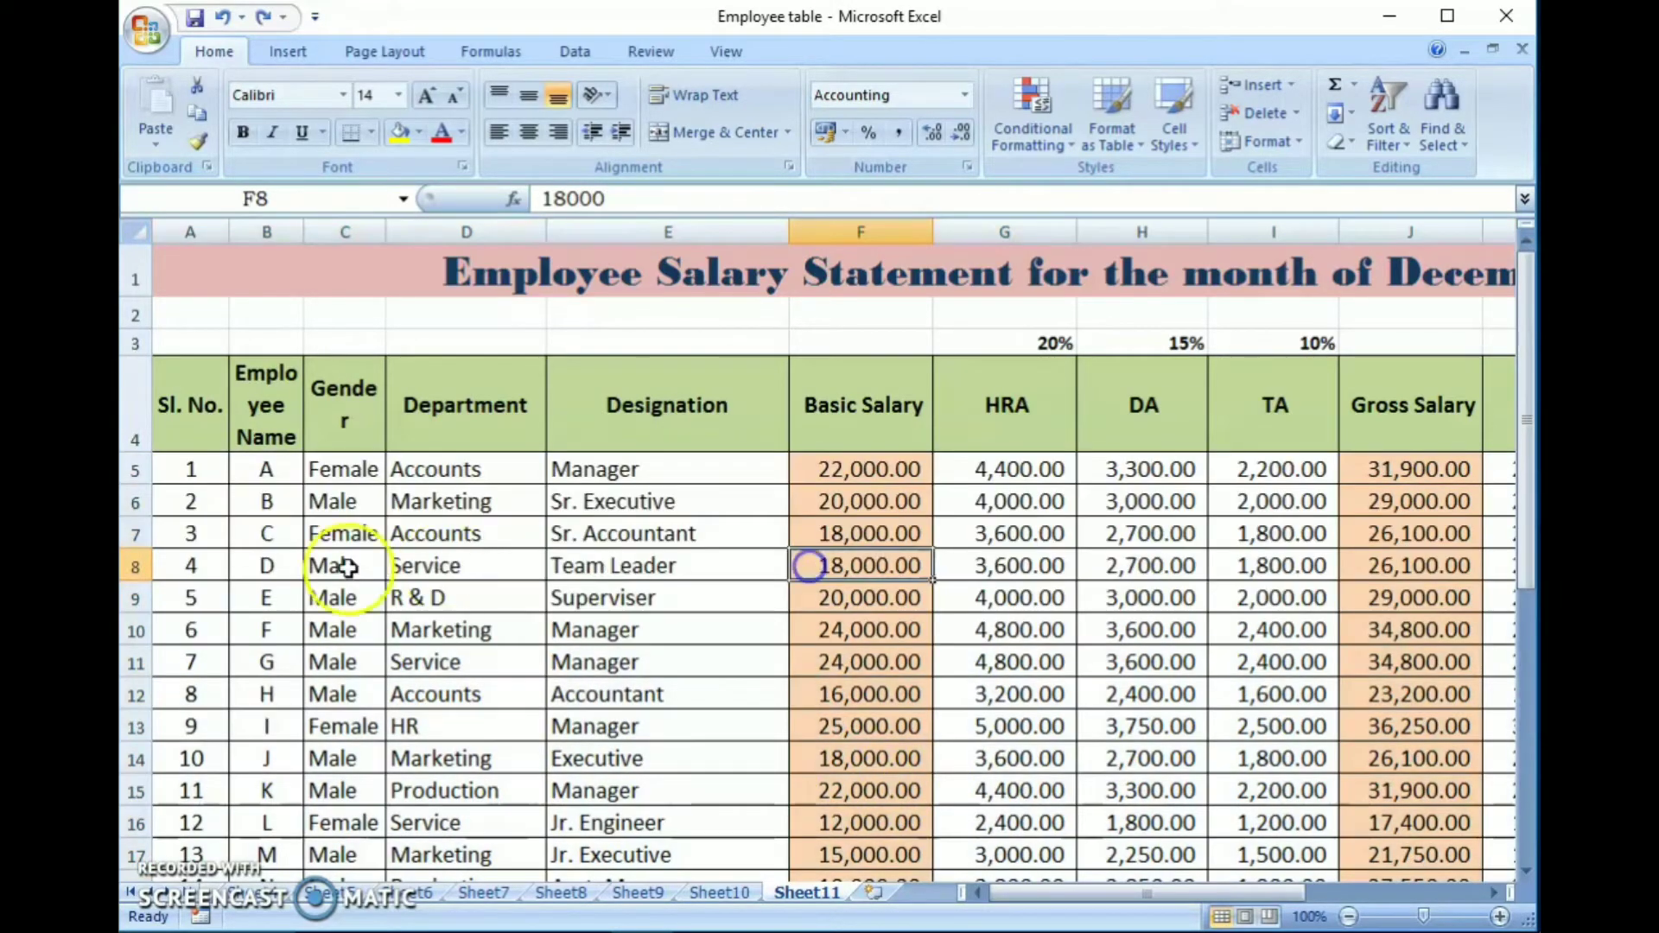
scroll(293, 758, down, 3)
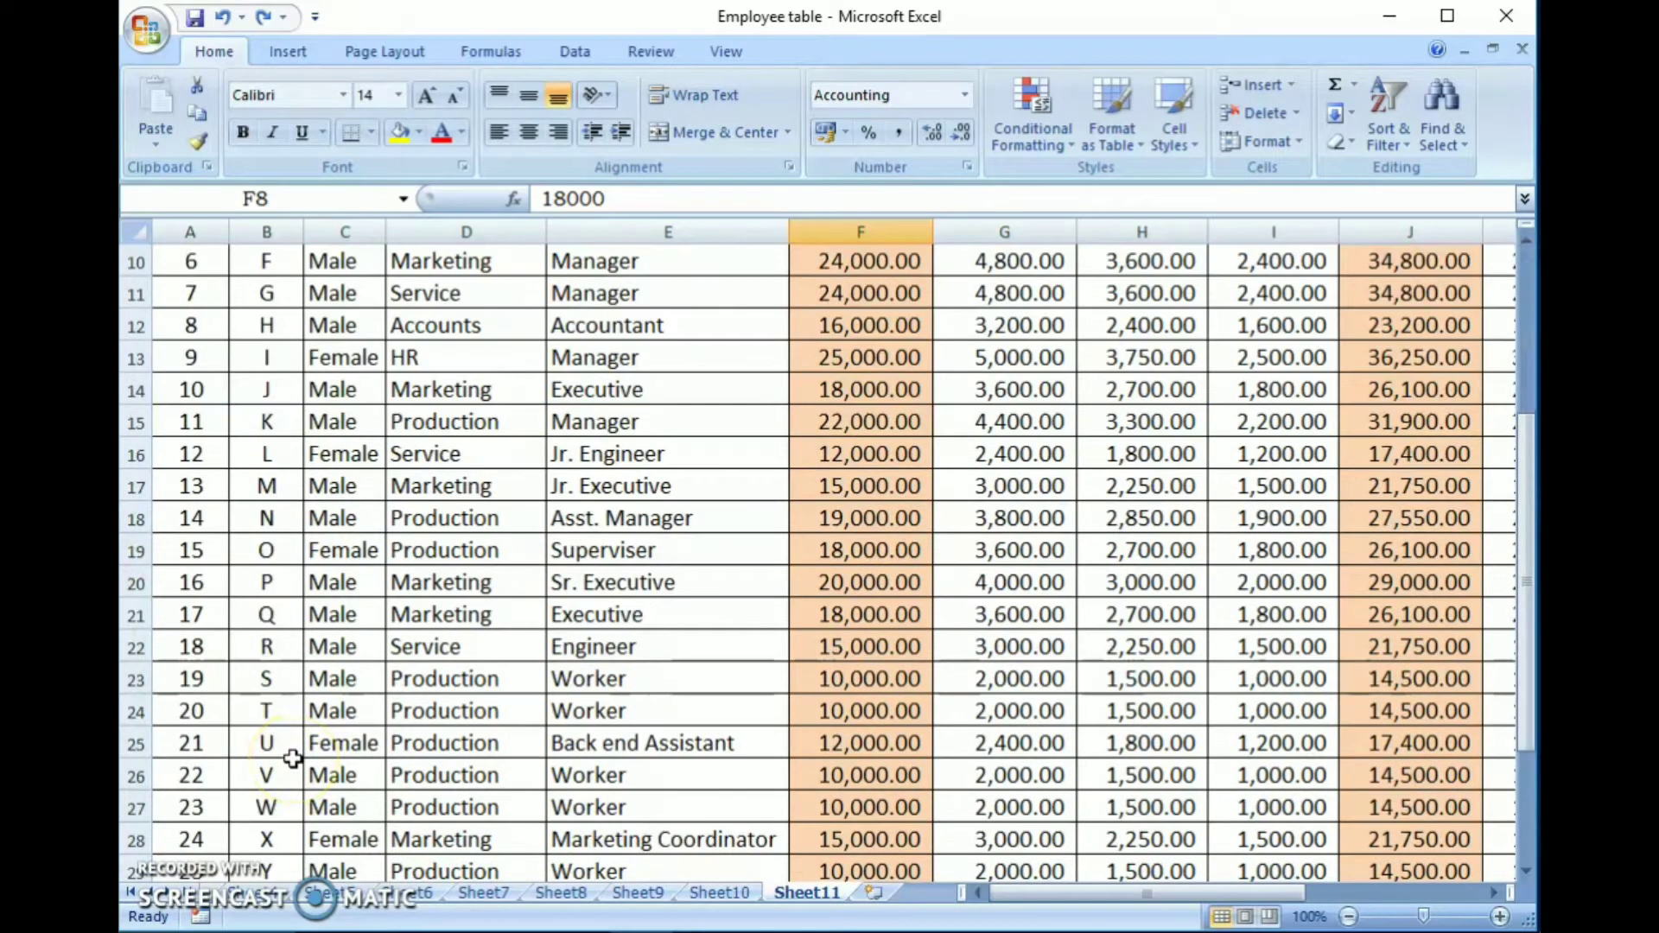
scroll(293, 759, up, 3)
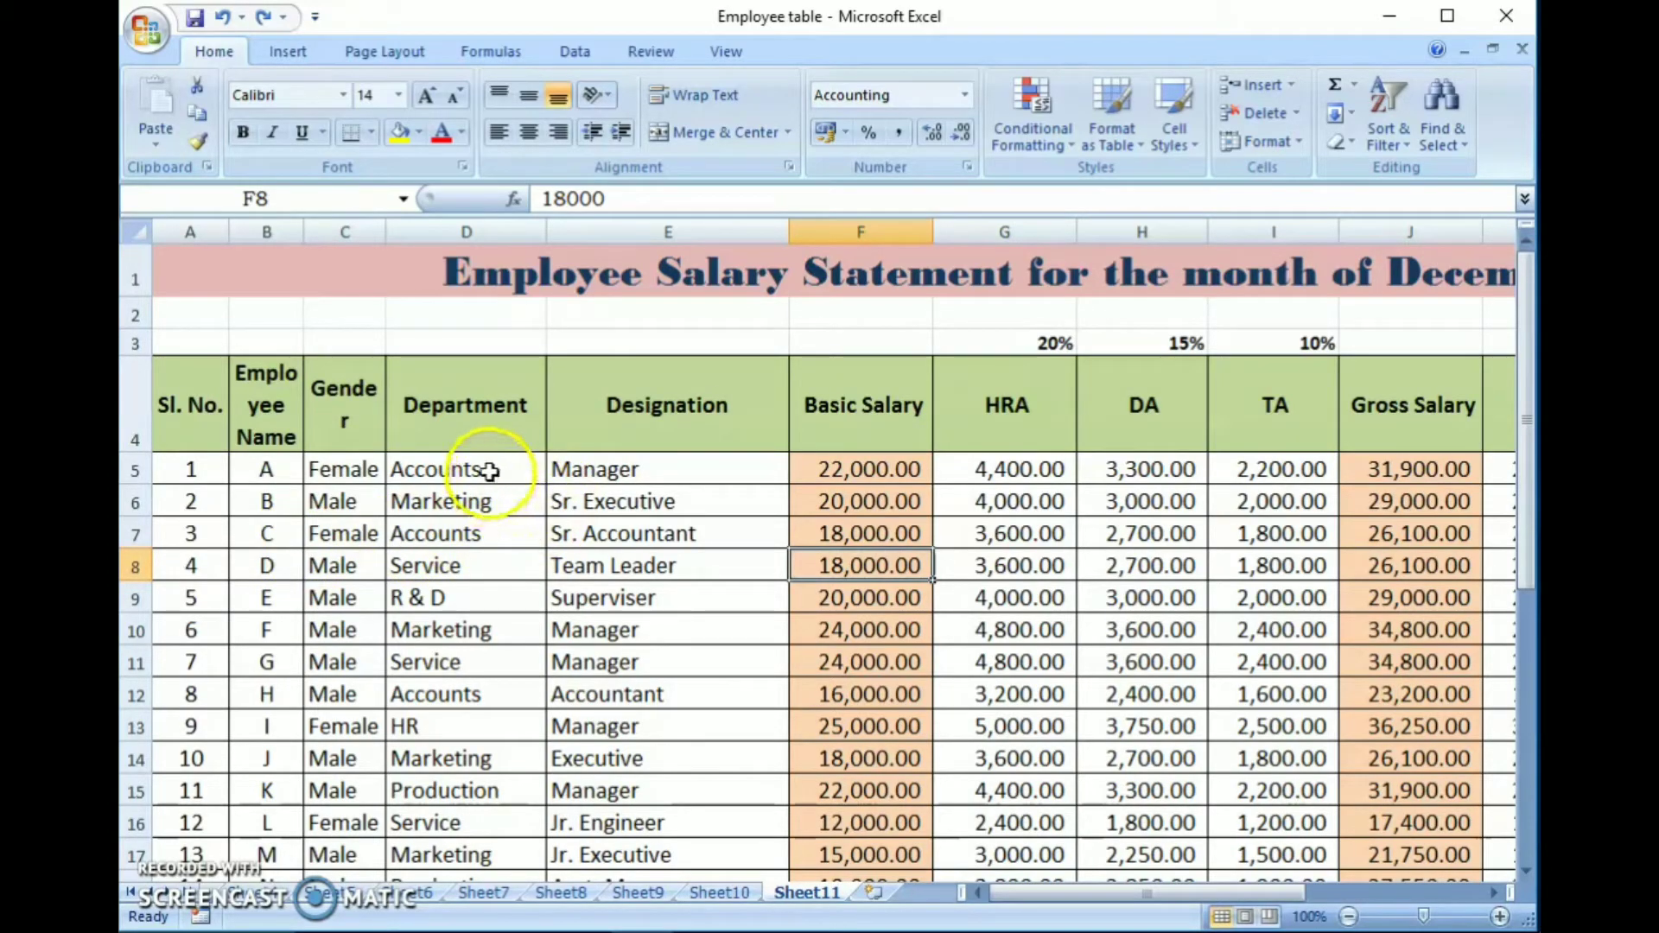
click(458, 467)
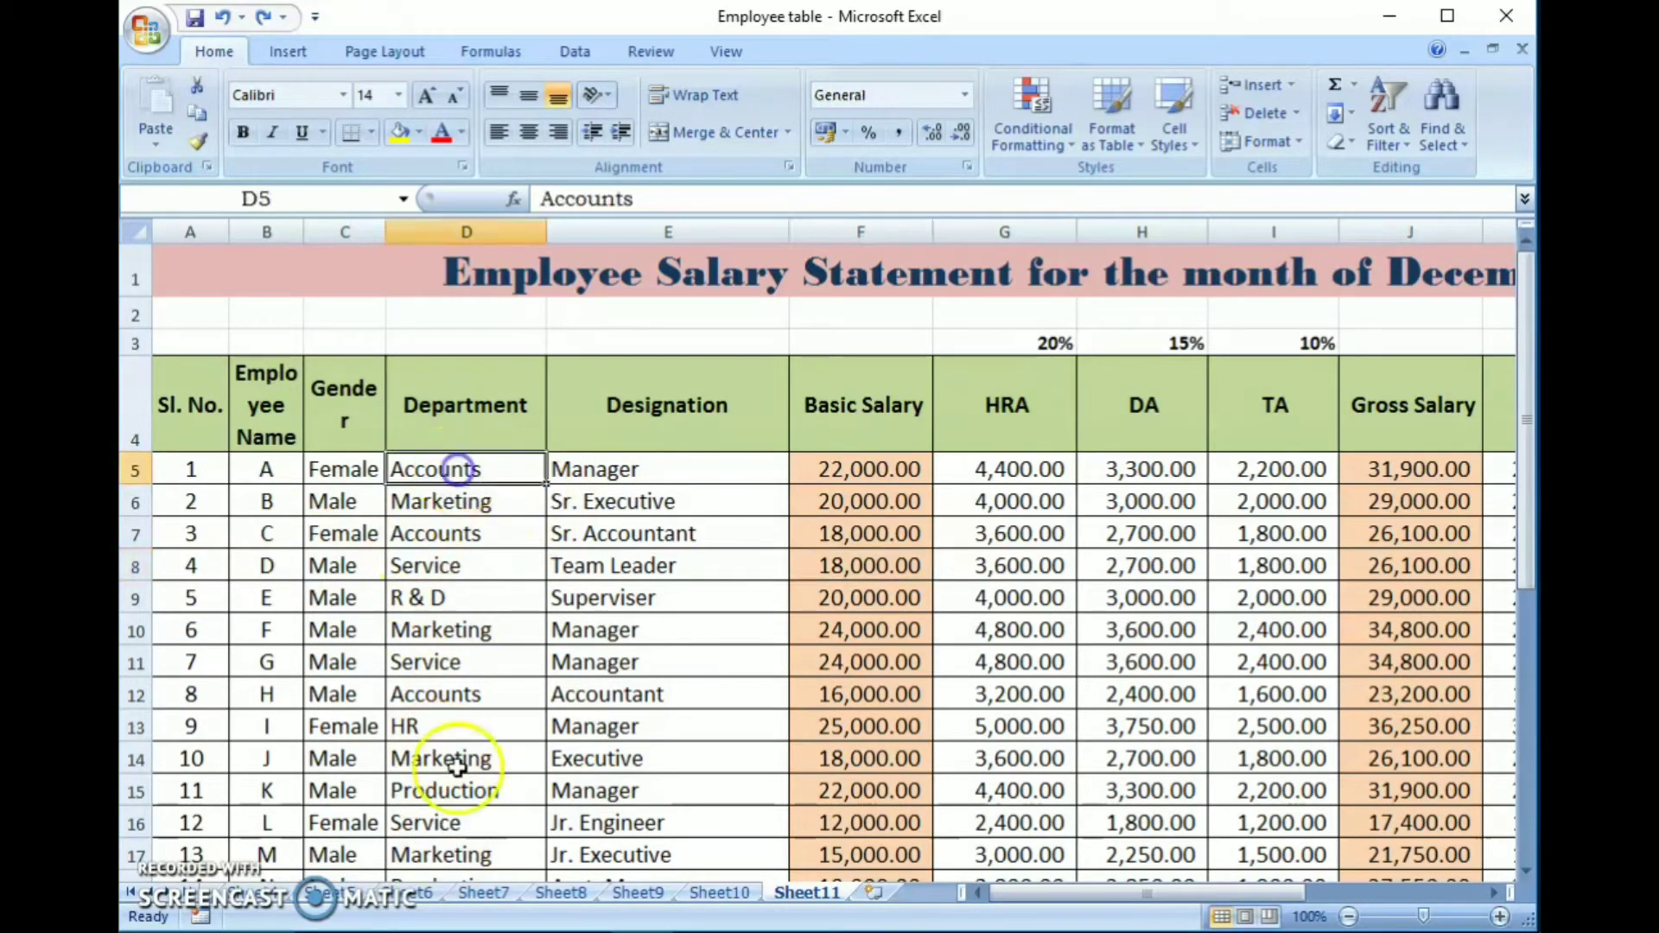
scroll(478, 646, down, 1)
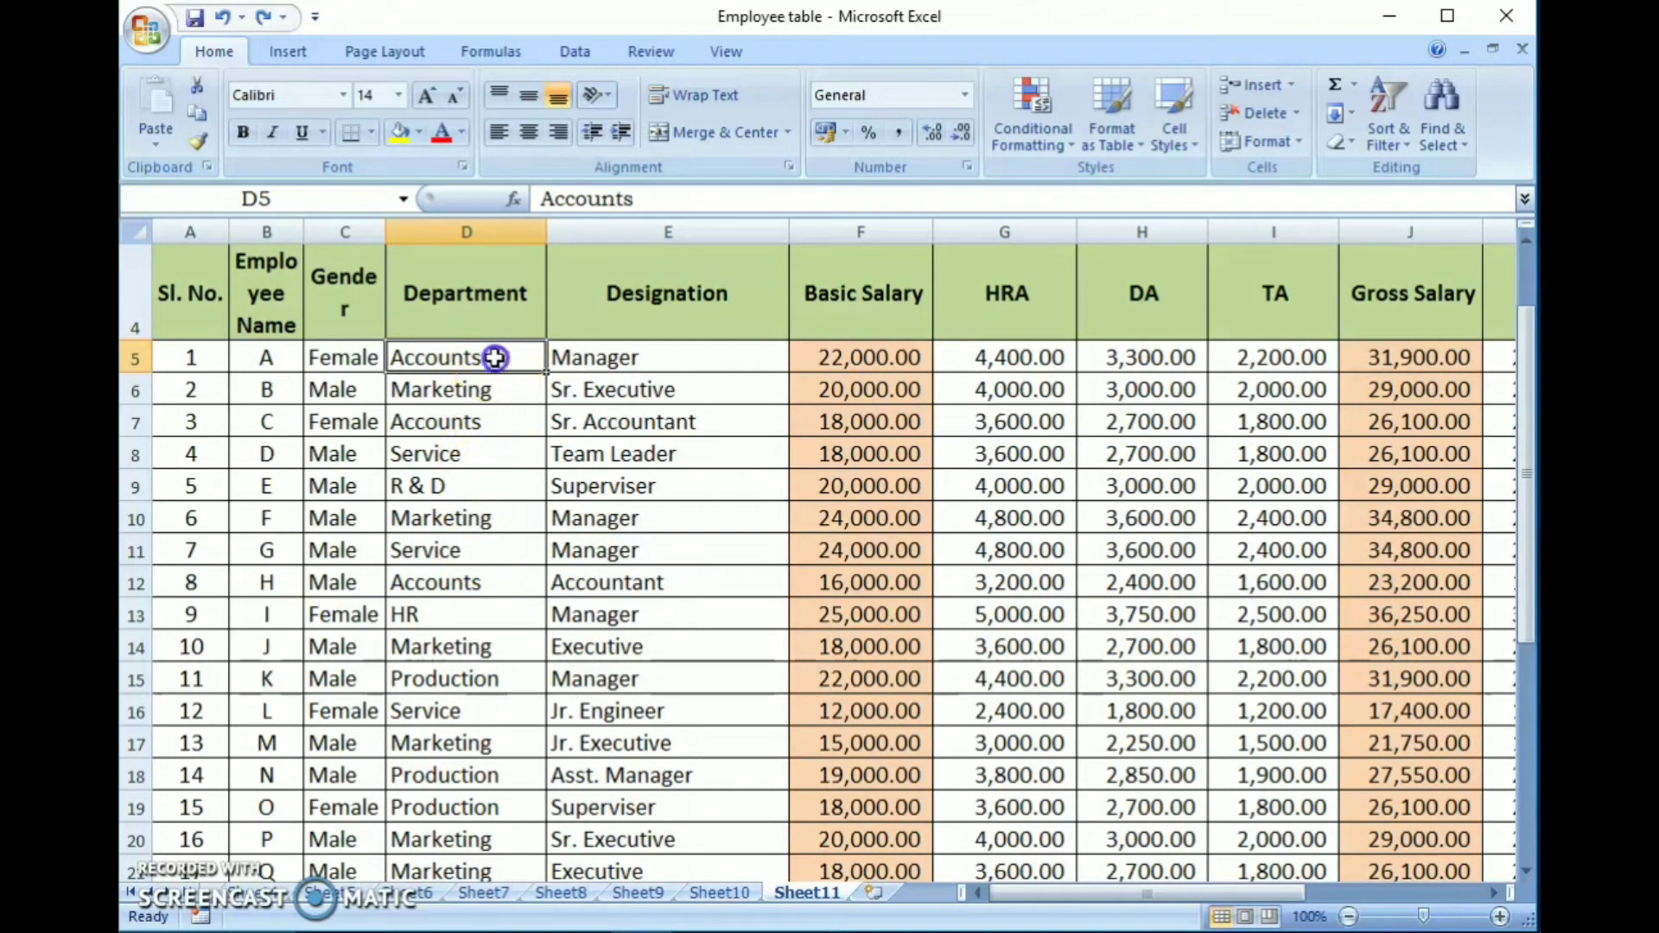
mouse_move(493, 357)
mouse_down()
mouse_move(486, 870)
mouse_move(478, 838)
mouse_up()
scroll(611, 666, up, 4)
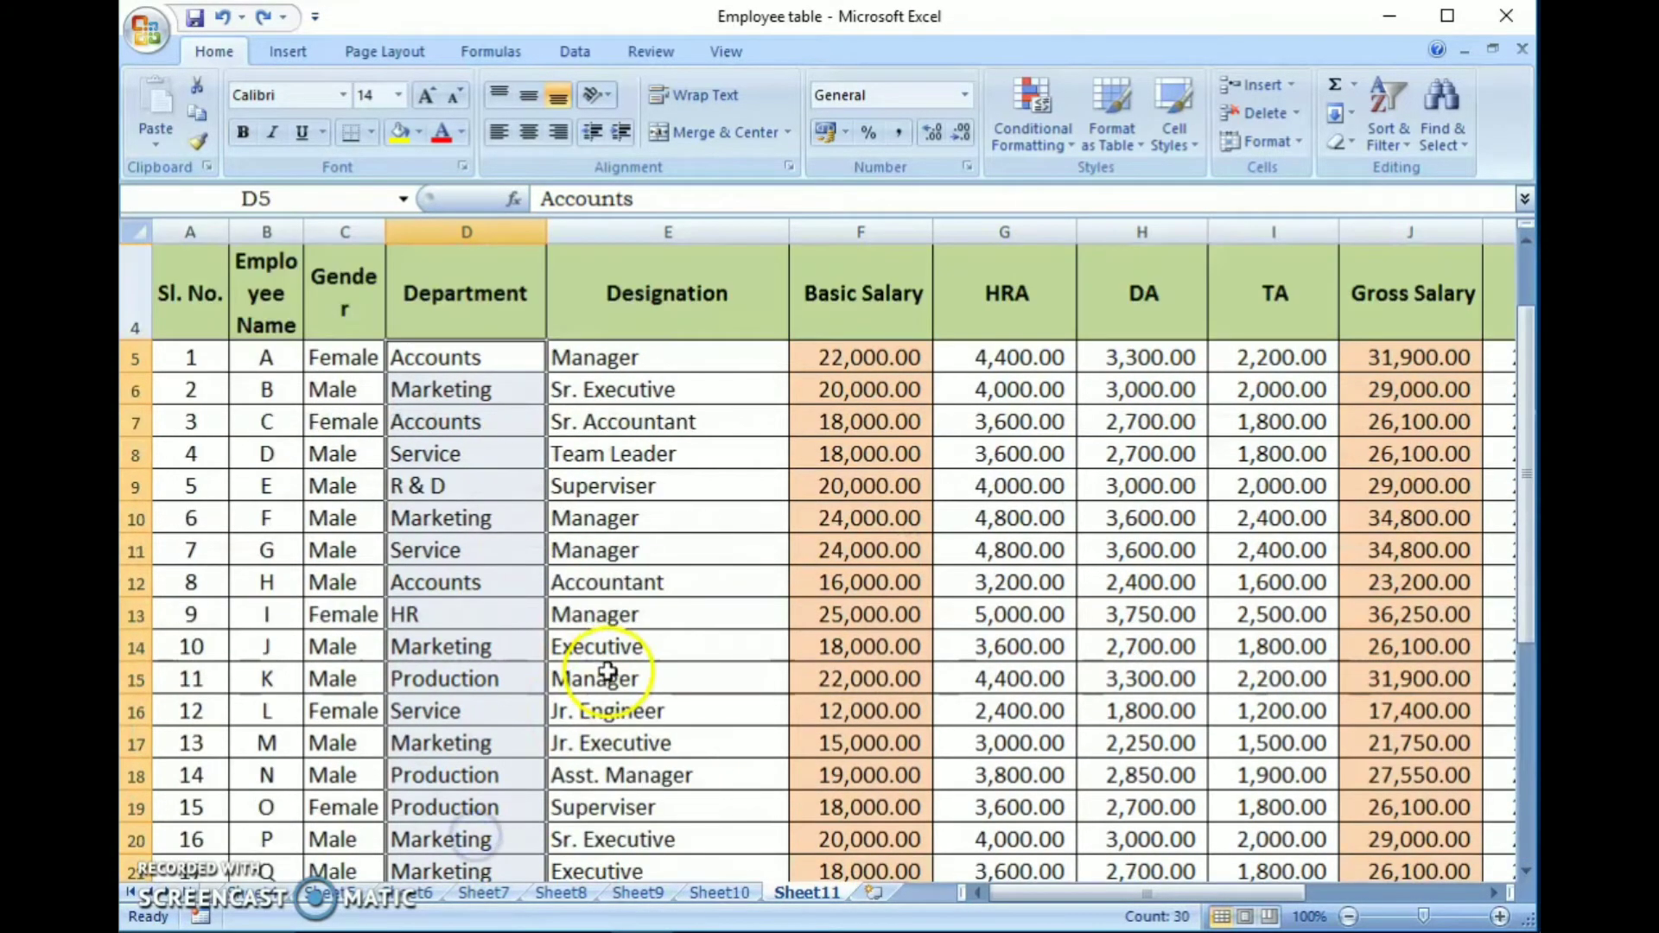
scroll(611, 666, up, 1)
click(1389, 113)
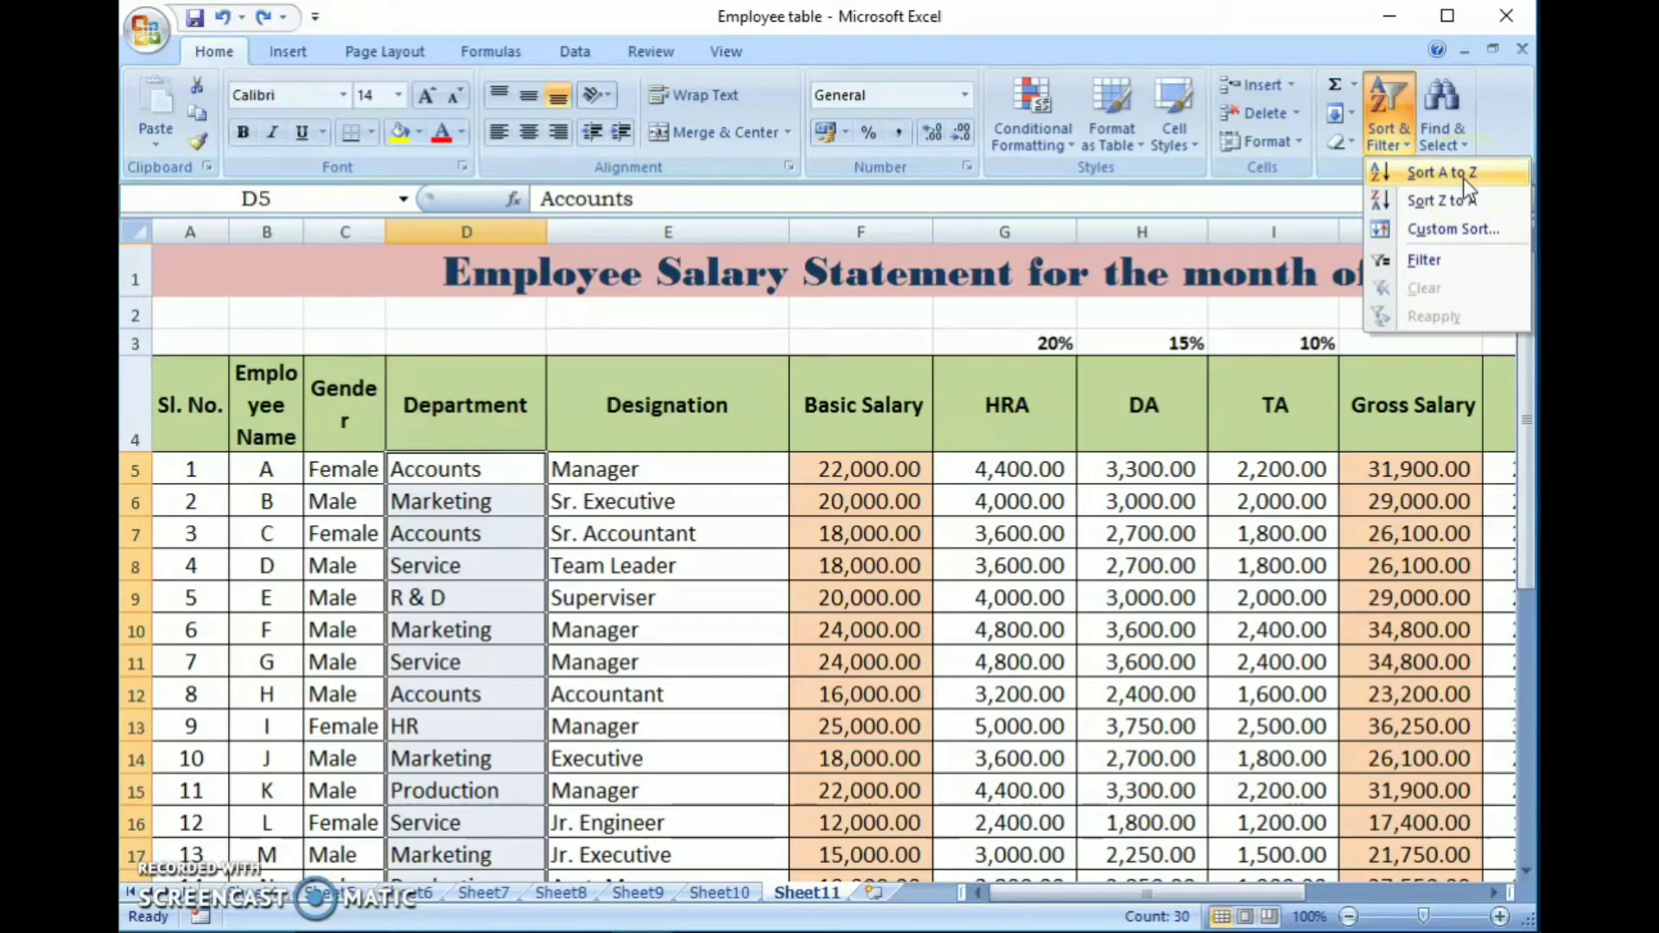
click(1451, 199)
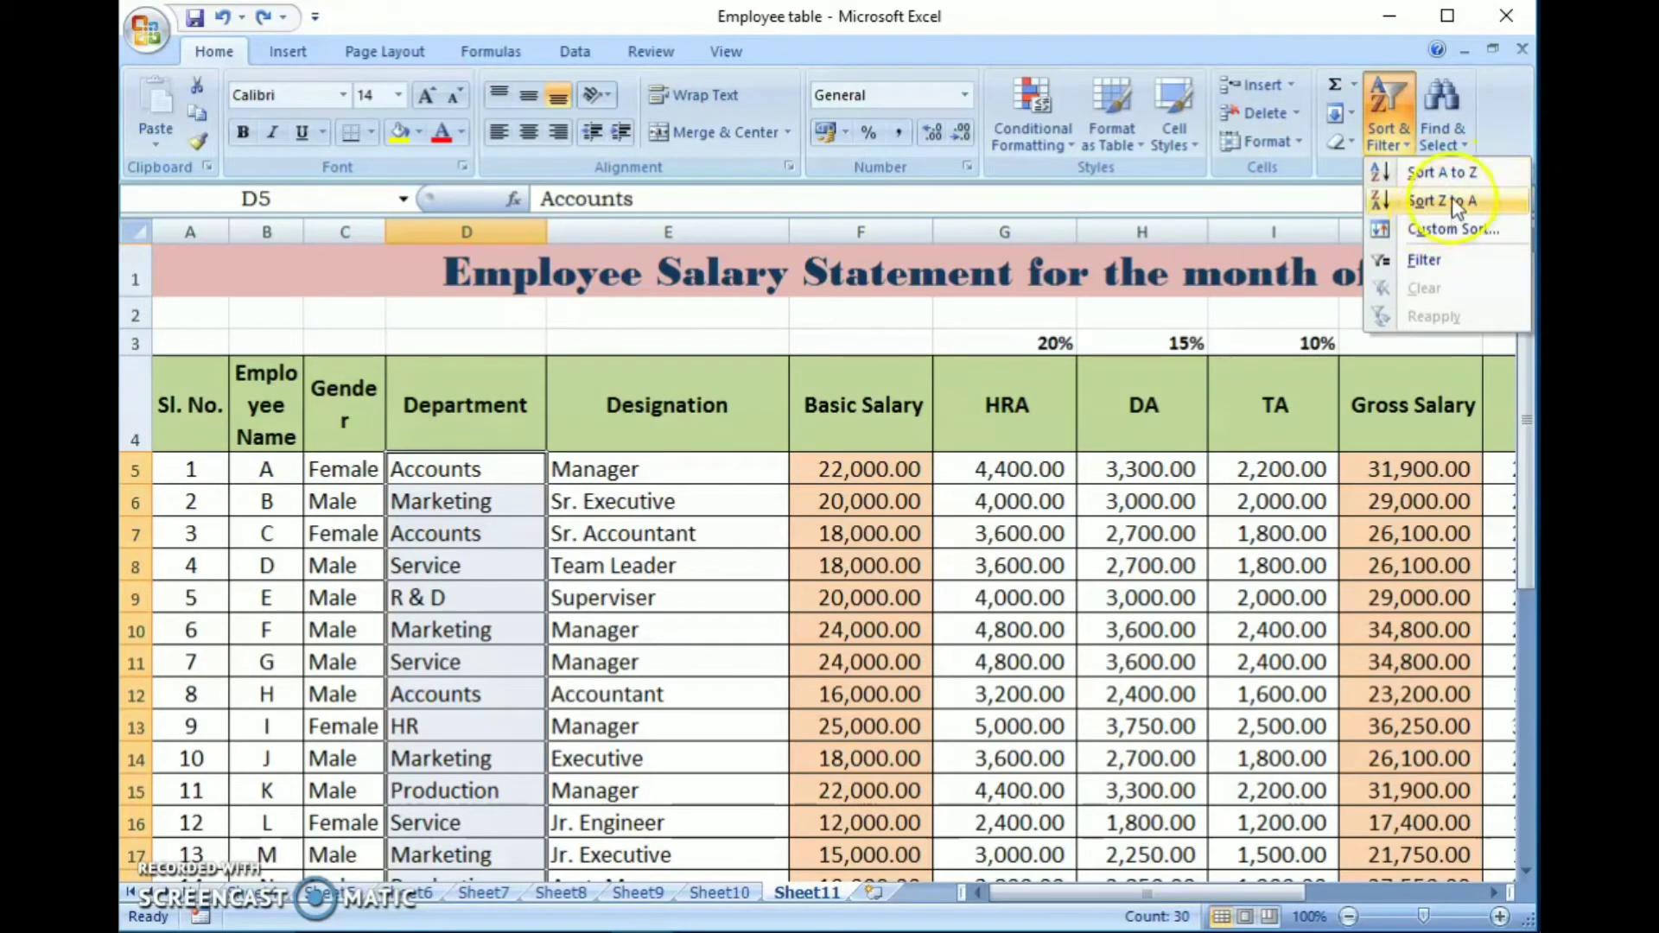
click(834, 782)
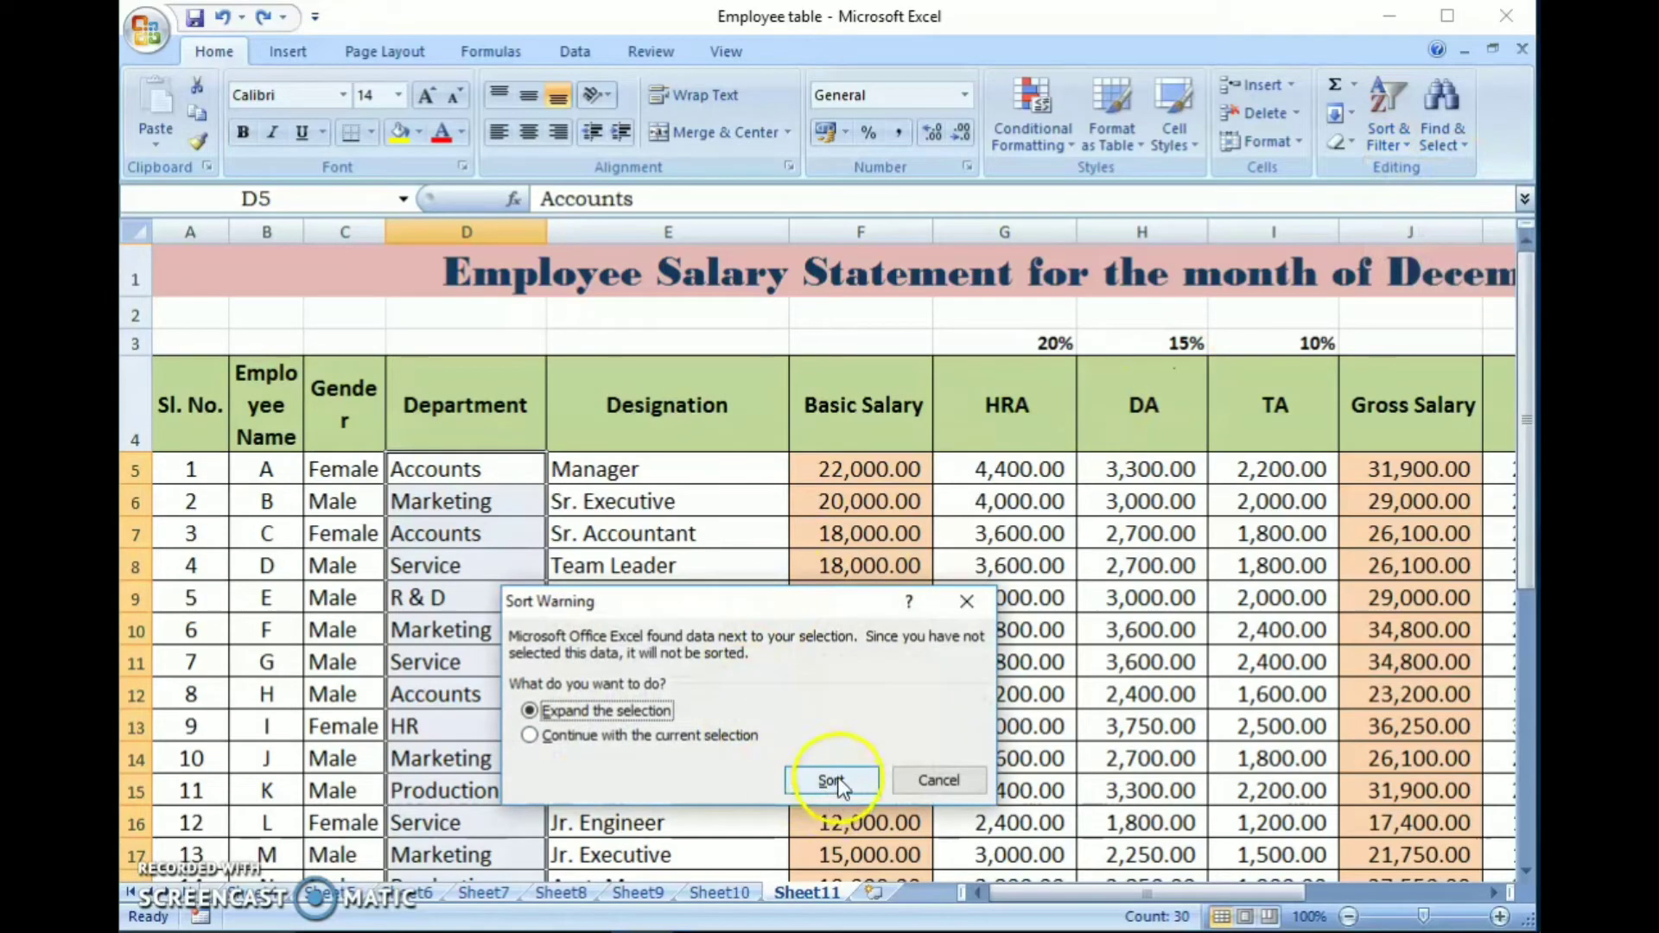
click(703, 564)
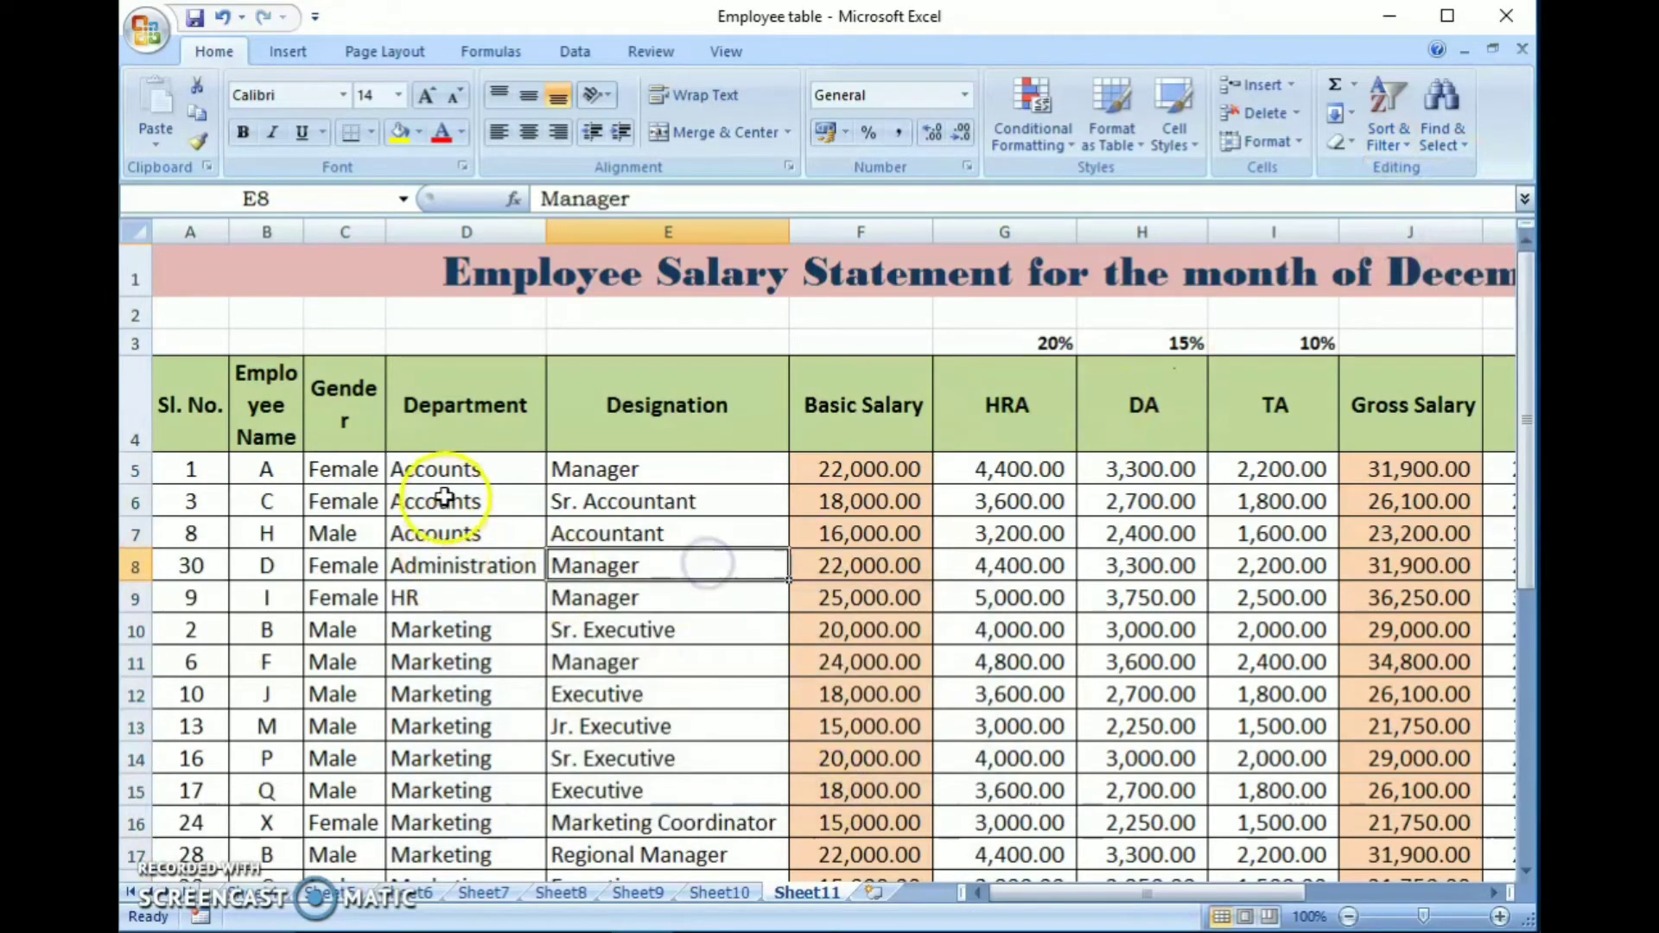
scroll(441, 542, down, 1)
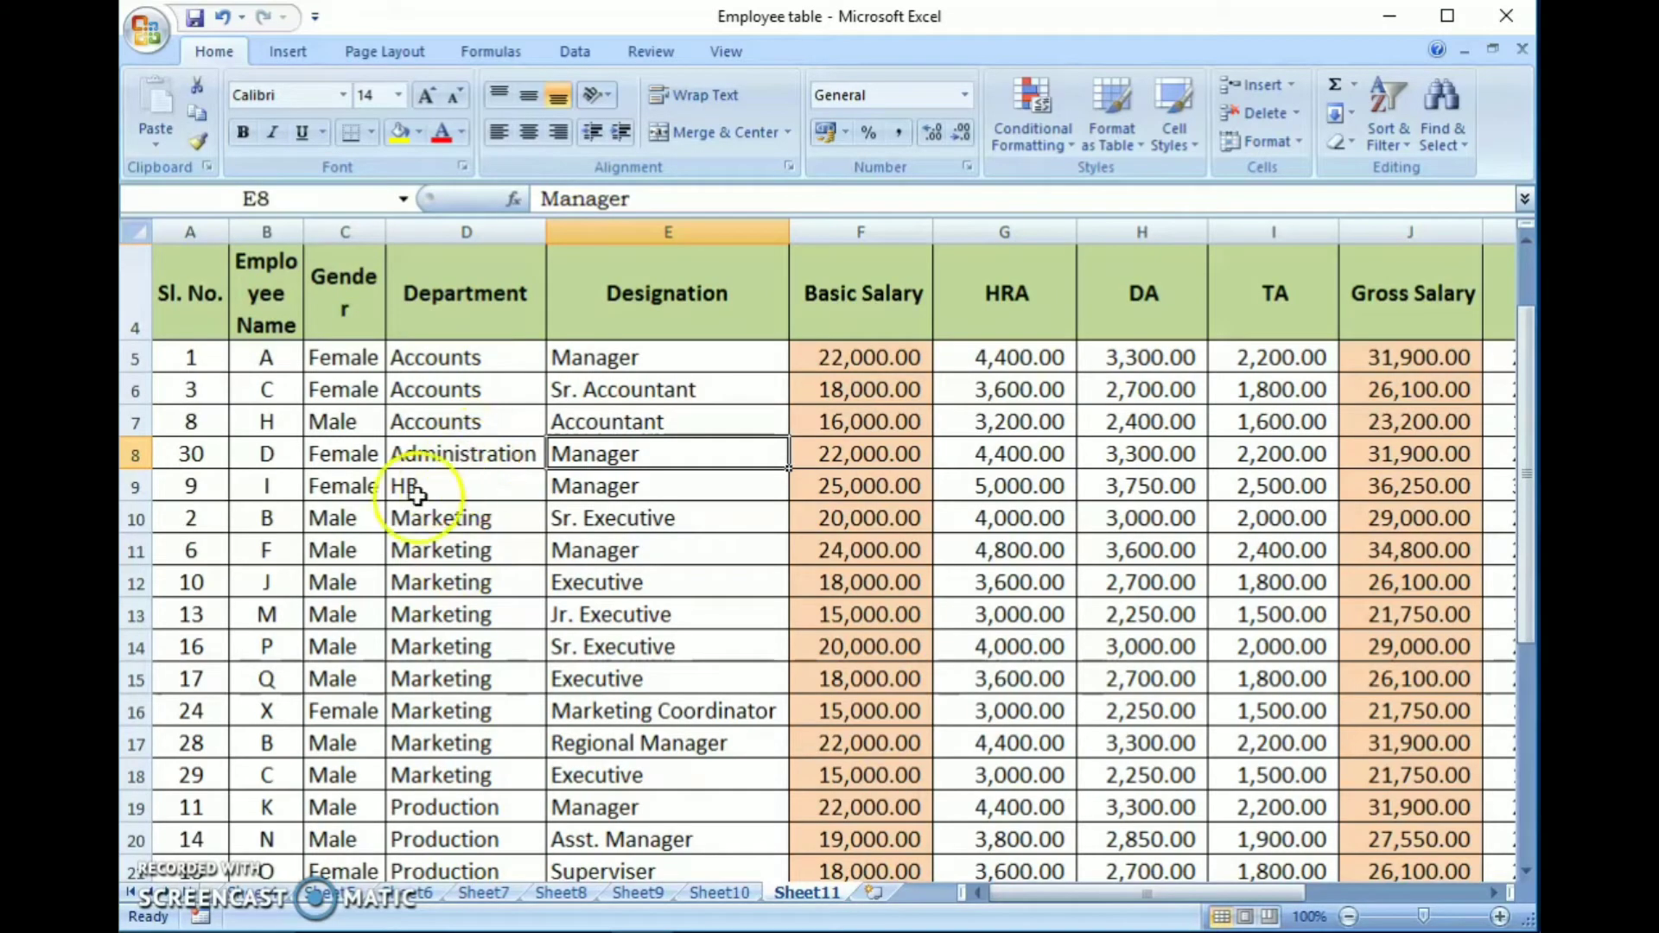
scroll(456, 602, down, 2)
scroll(445, 592, down, 1)
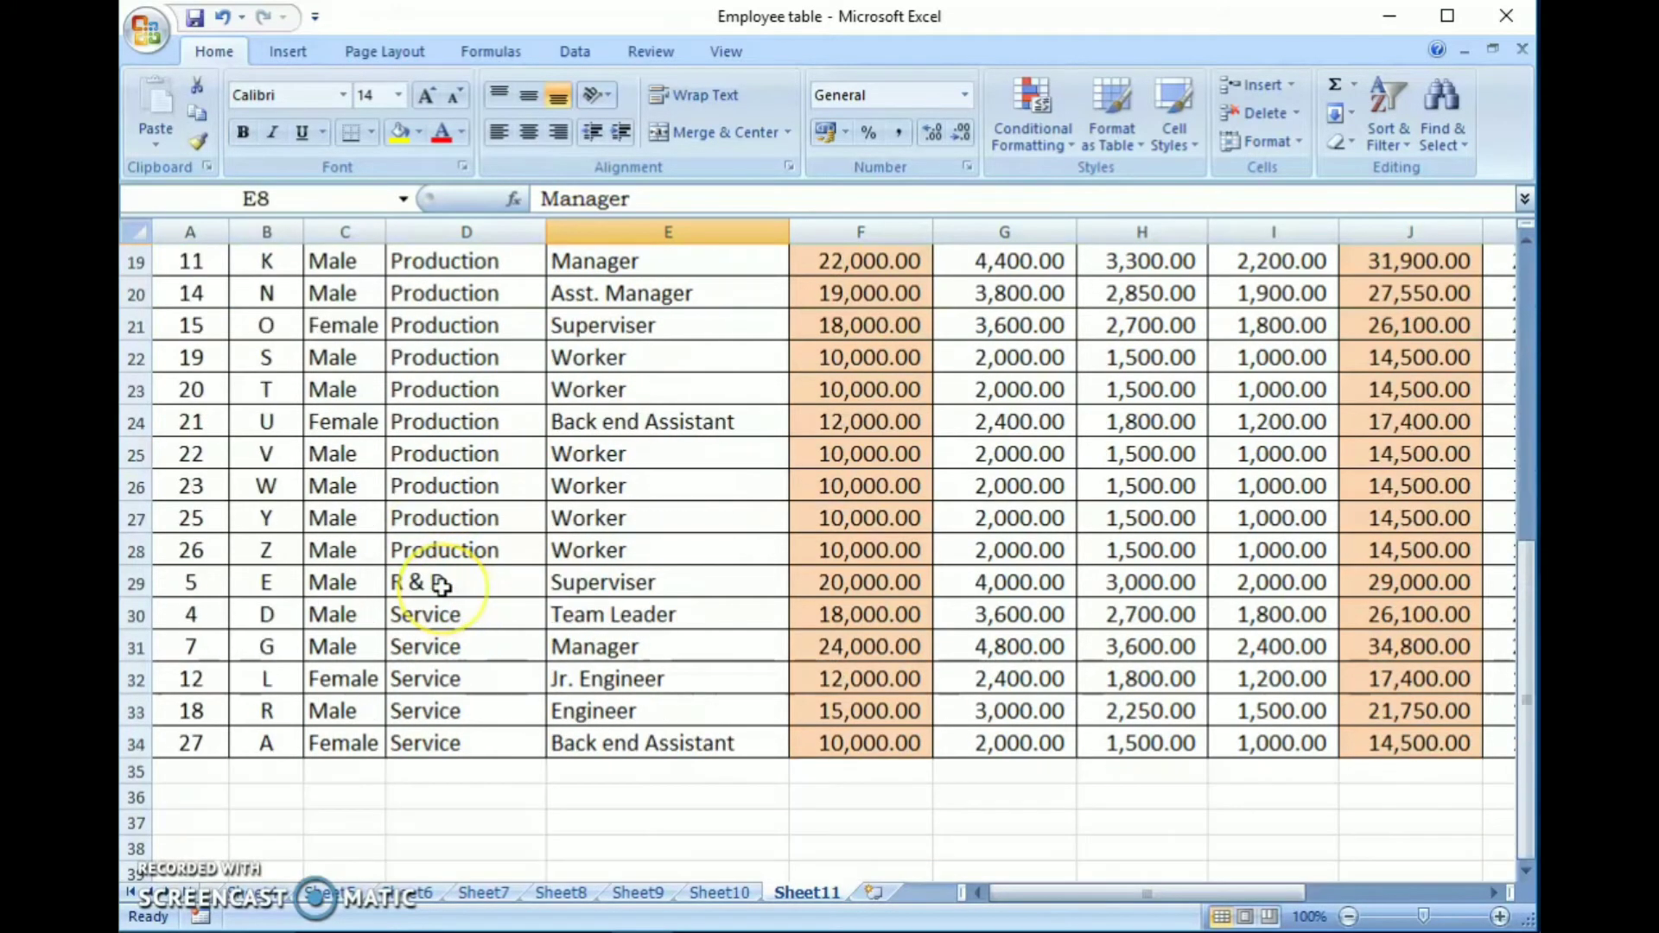
scroll(442, 587, down, 1)
scroll(442, 587, up, 5)
click(528, 335)
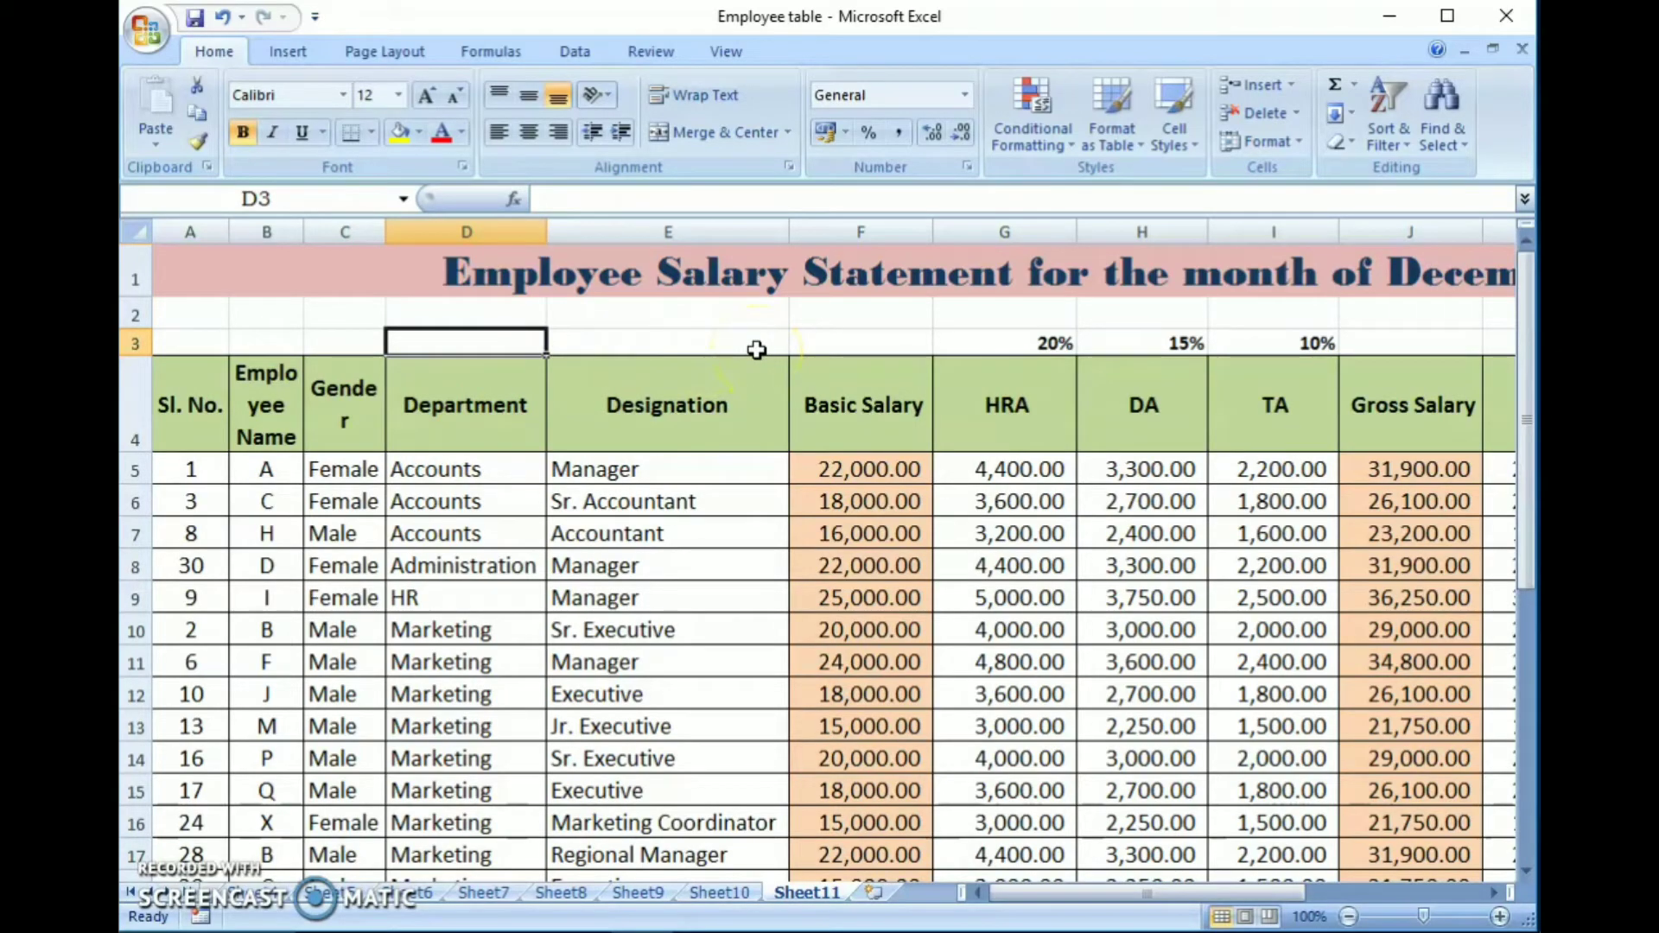
click(730, 336)
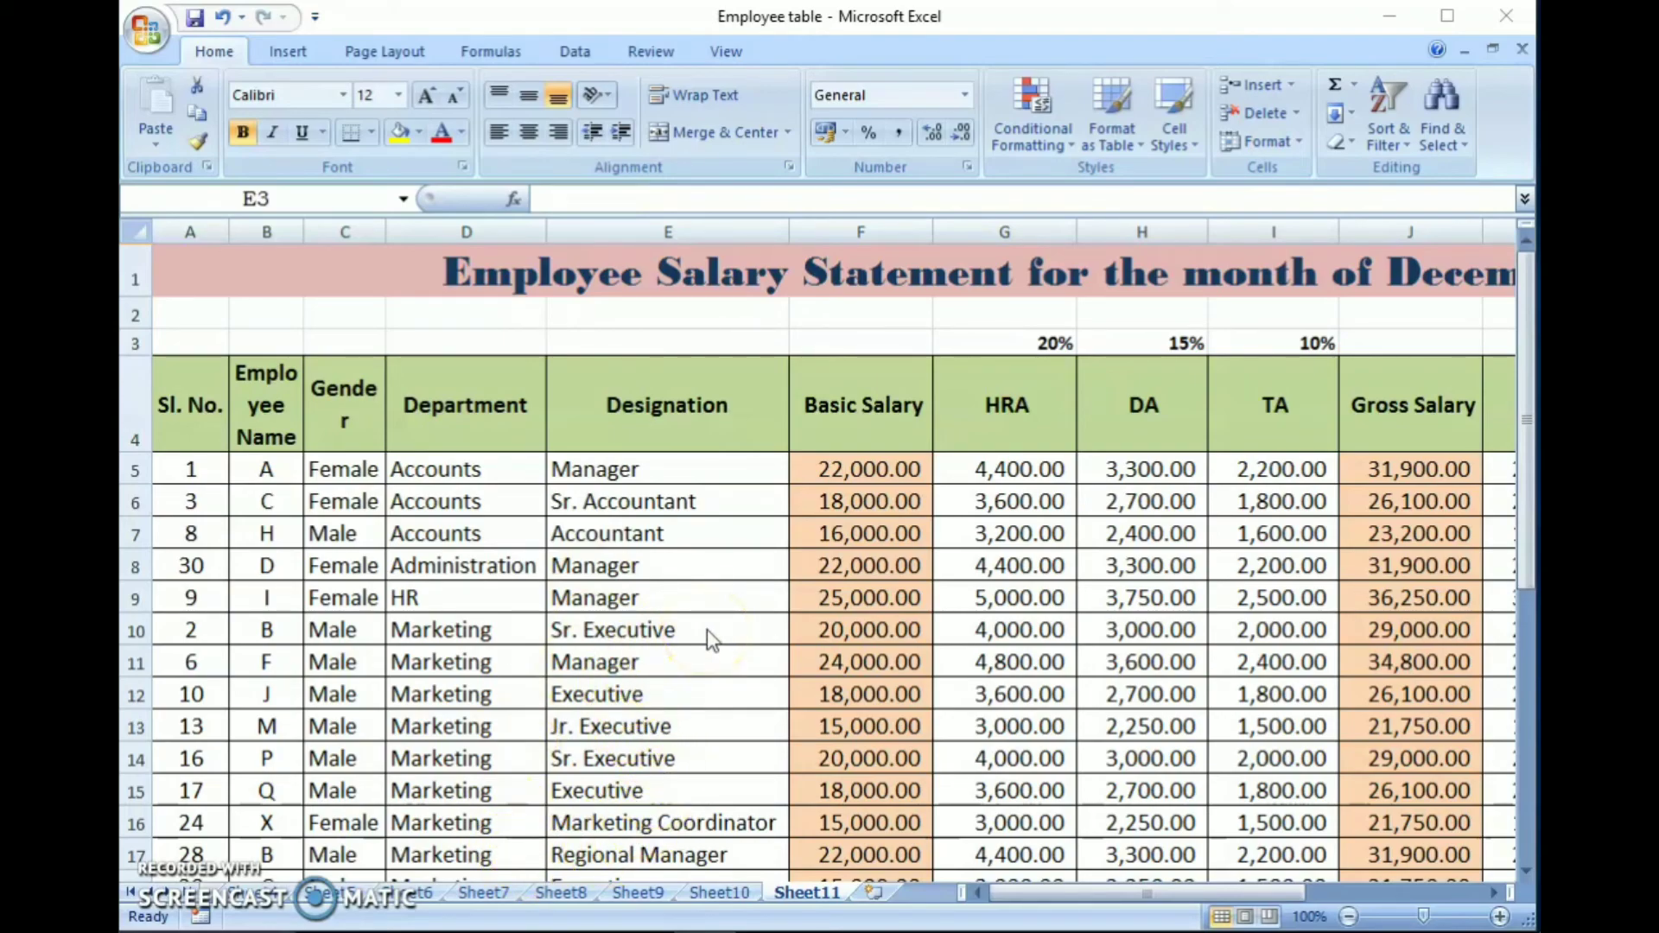
scroll(710, 639, down, 1)
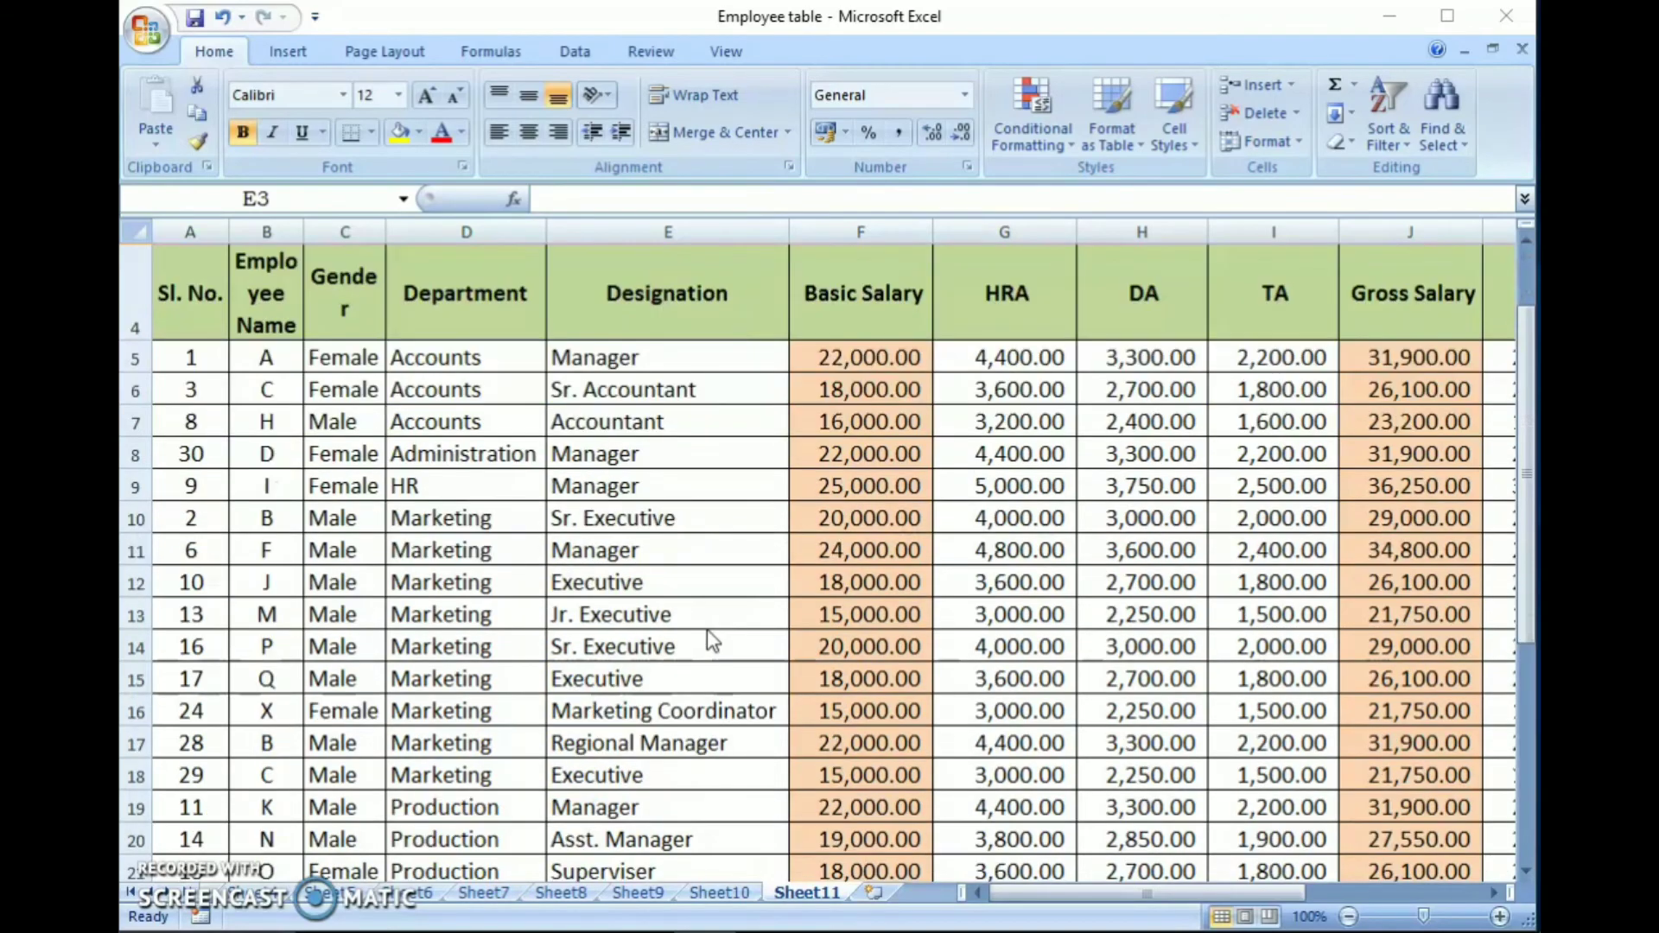
scroll(710, 639, up, 1)
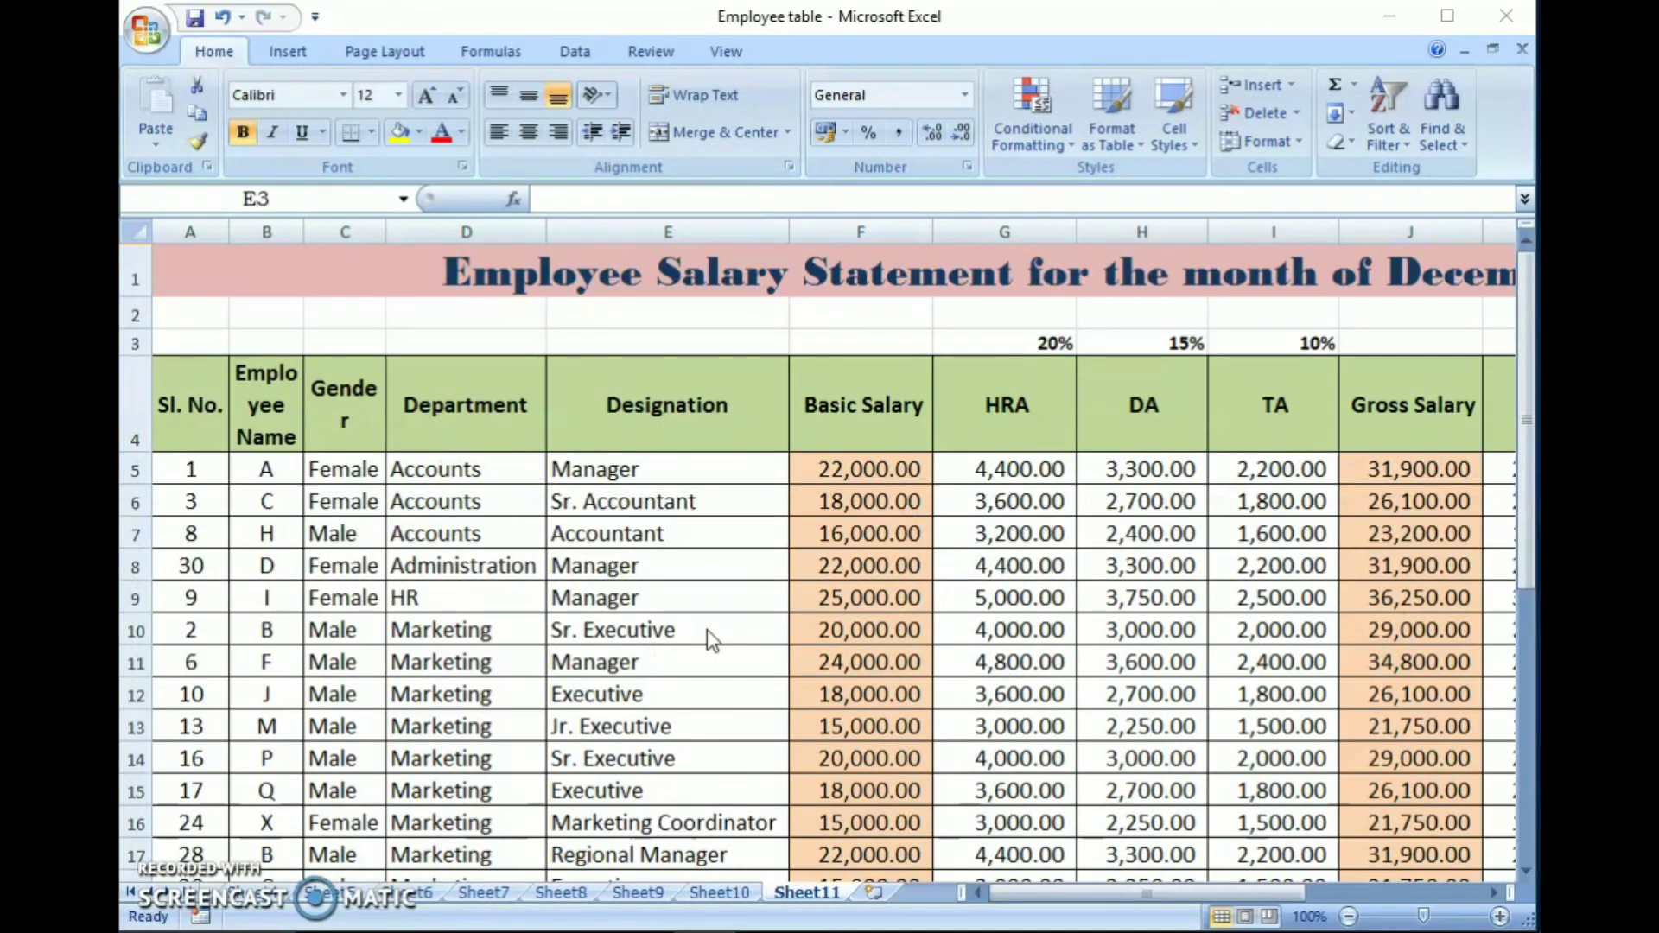